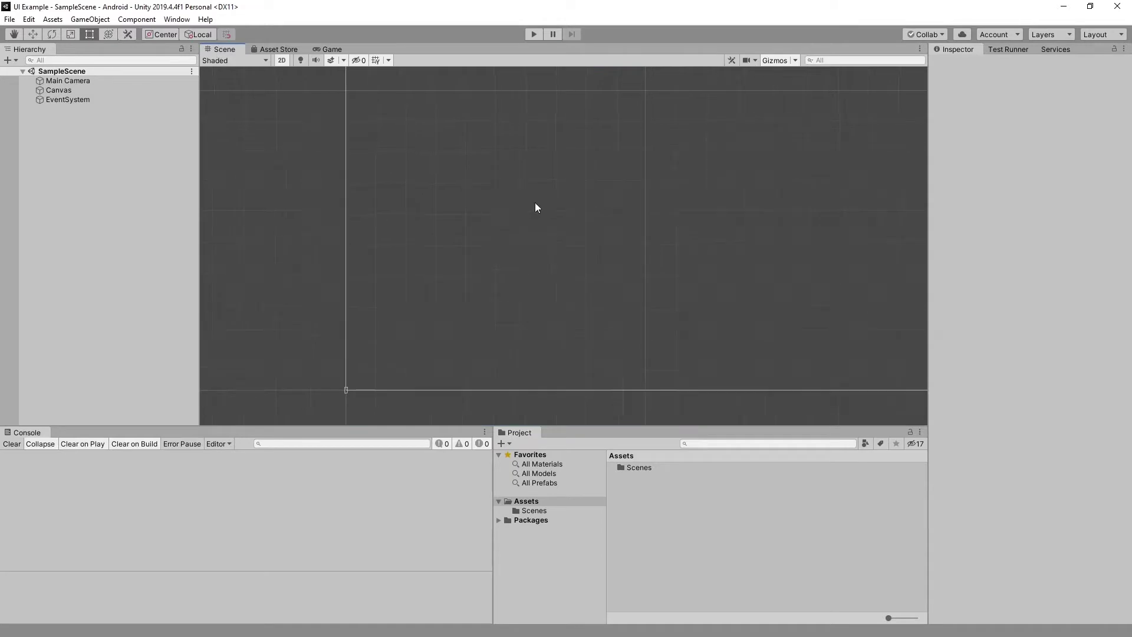
- Collapse the Restart, Main Menu and Next Level Button objects in the hierarchy and select Screen Type 1
double_click(81, 90)
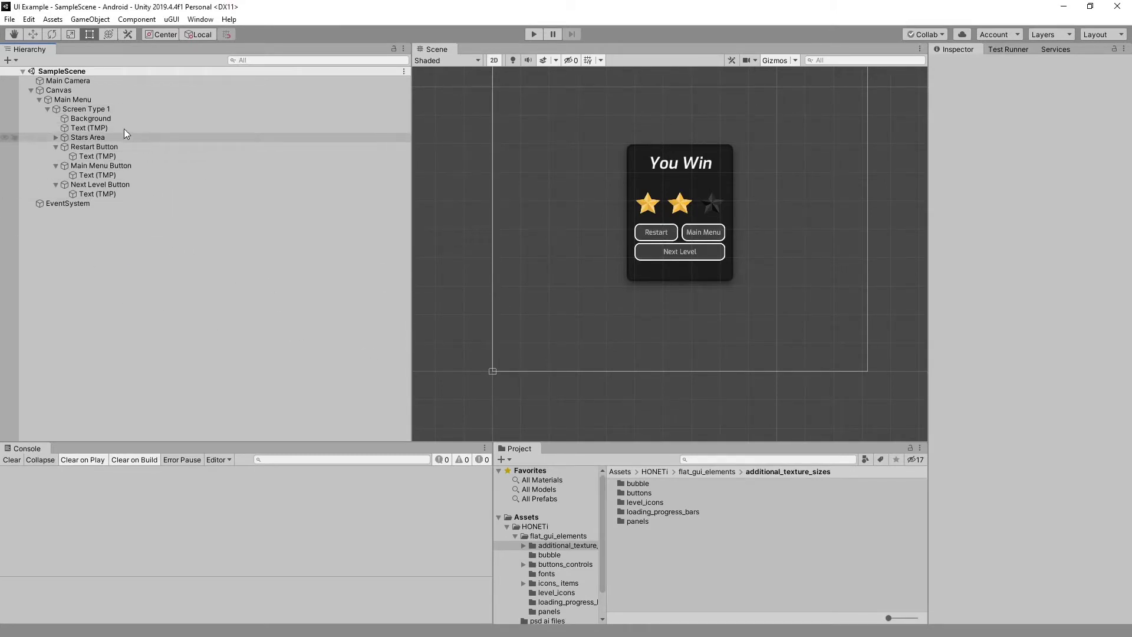
click(56, 166)
click(56, 175)
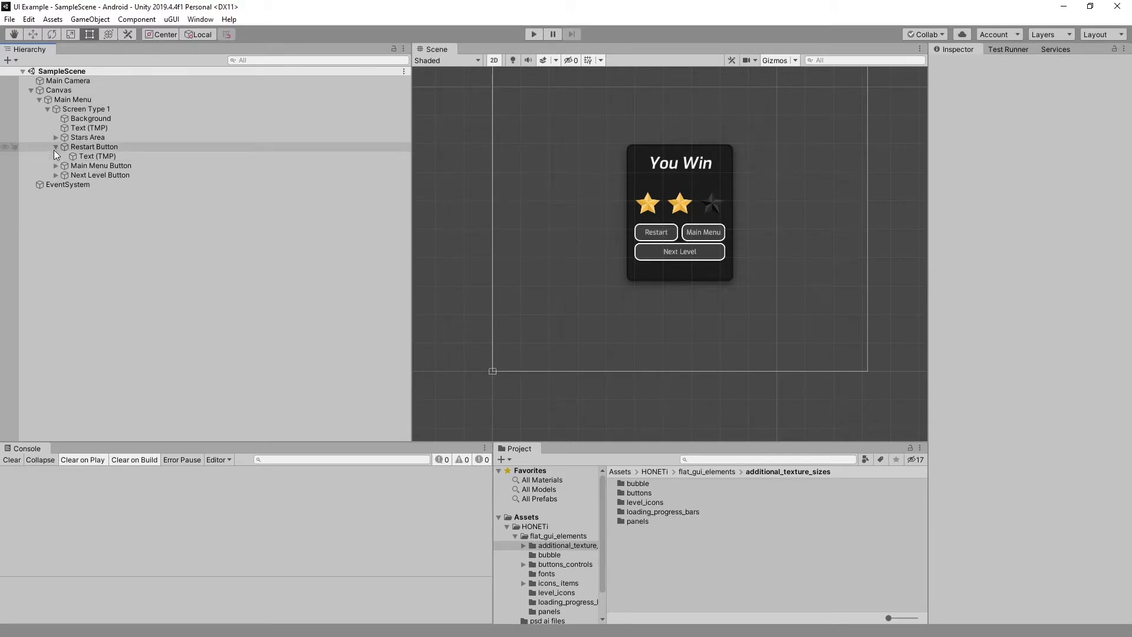
click(56, 147)
click(65, 109)
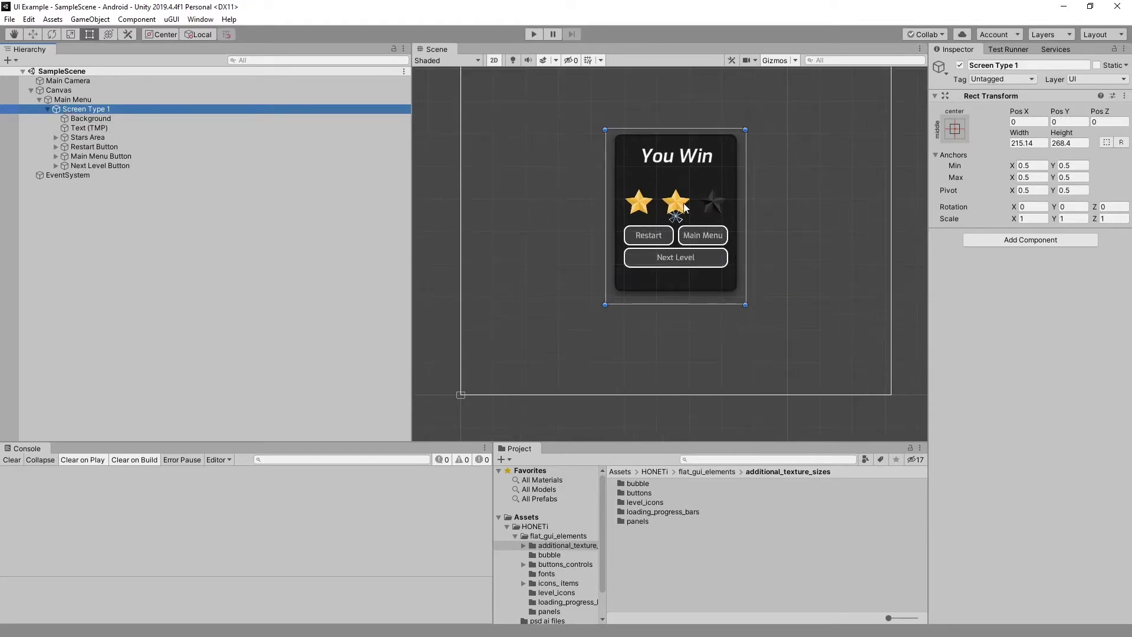
- Examine the You Win panel and its anchor marker within the canvas, close up and from farther away
scroll(663, 176, down, 1)
middle_drag(663, 176, 657, 249)
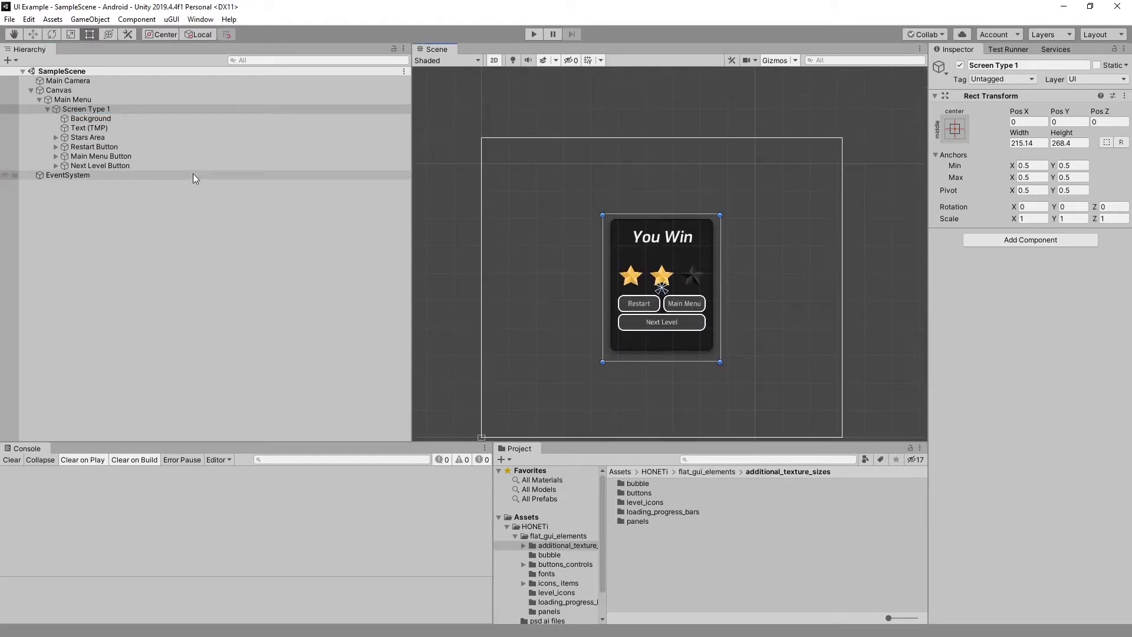
scroll(643, 289, up, 3)
scroll(670, 293, up, 5)
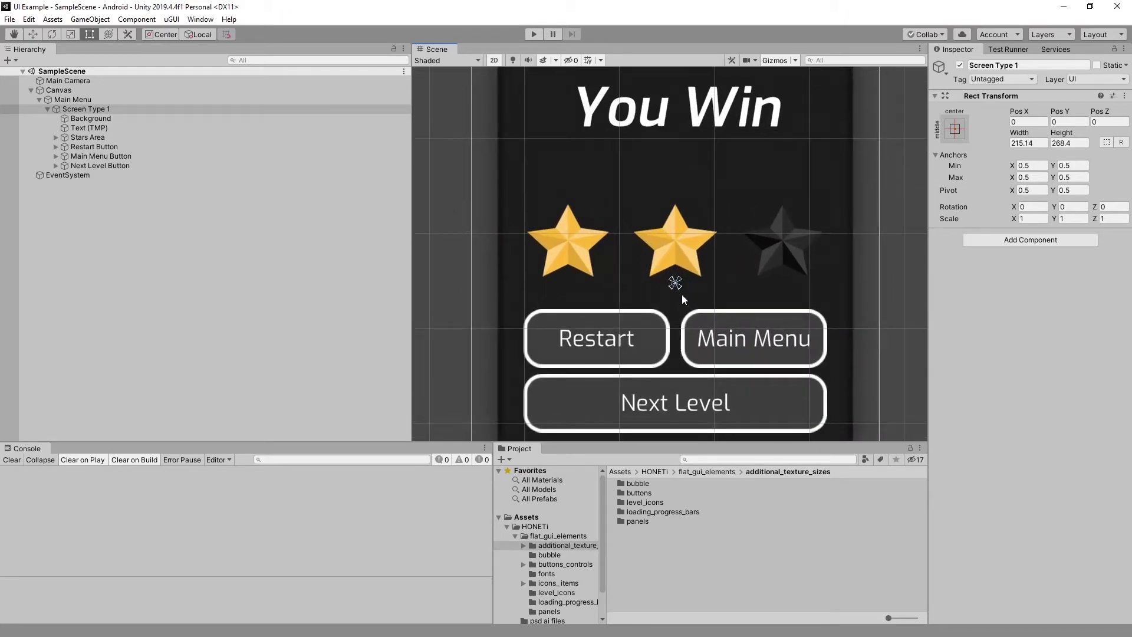
scroll(696, 277, down, 2)
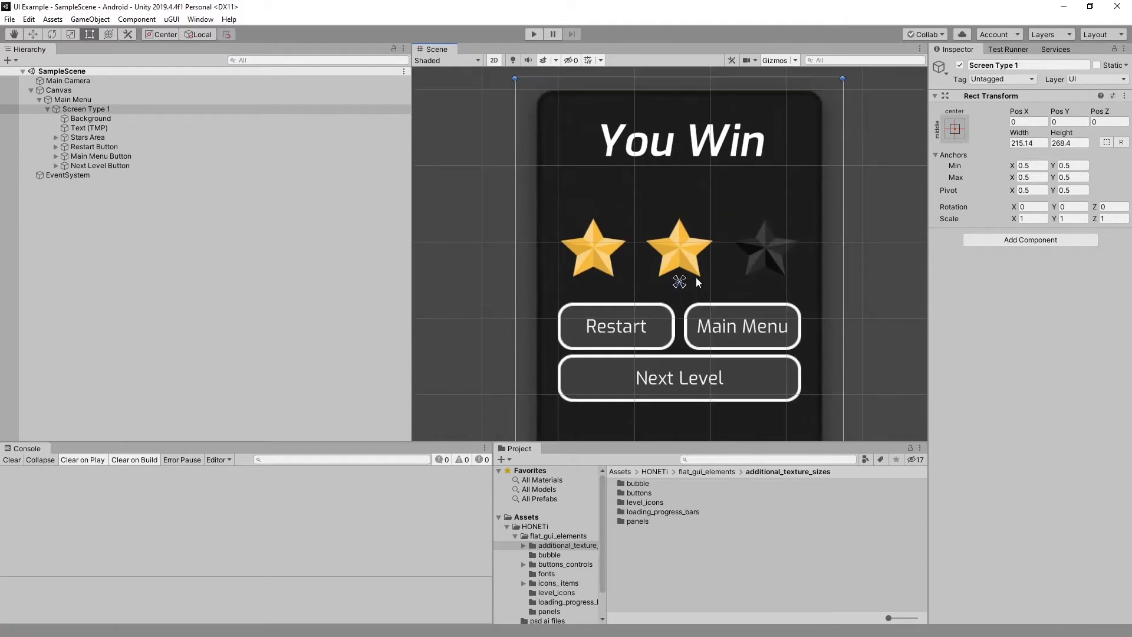
scroll(696, 277, down, 2)
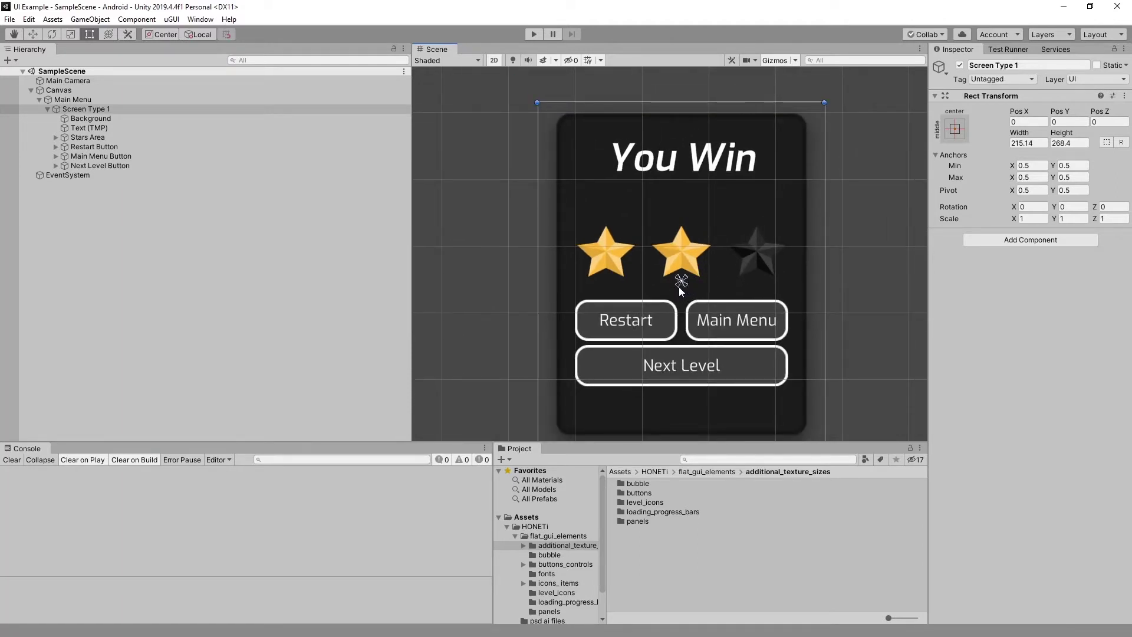
scroll(773, 257, down, 2)
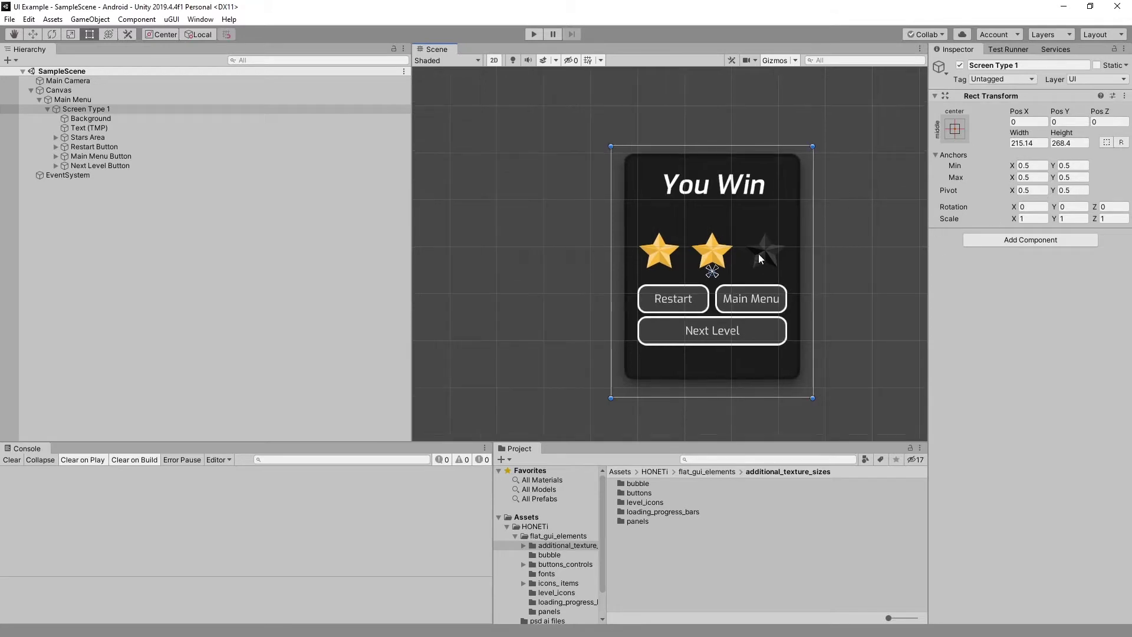
scroll(759, 254, down, 1)
- Spread Screen Type 1's anchor handles apart around the centre of the panel and undo both anchor changes
drag(715, 269, 753, 239)
drag(710, 273, 670, 299)
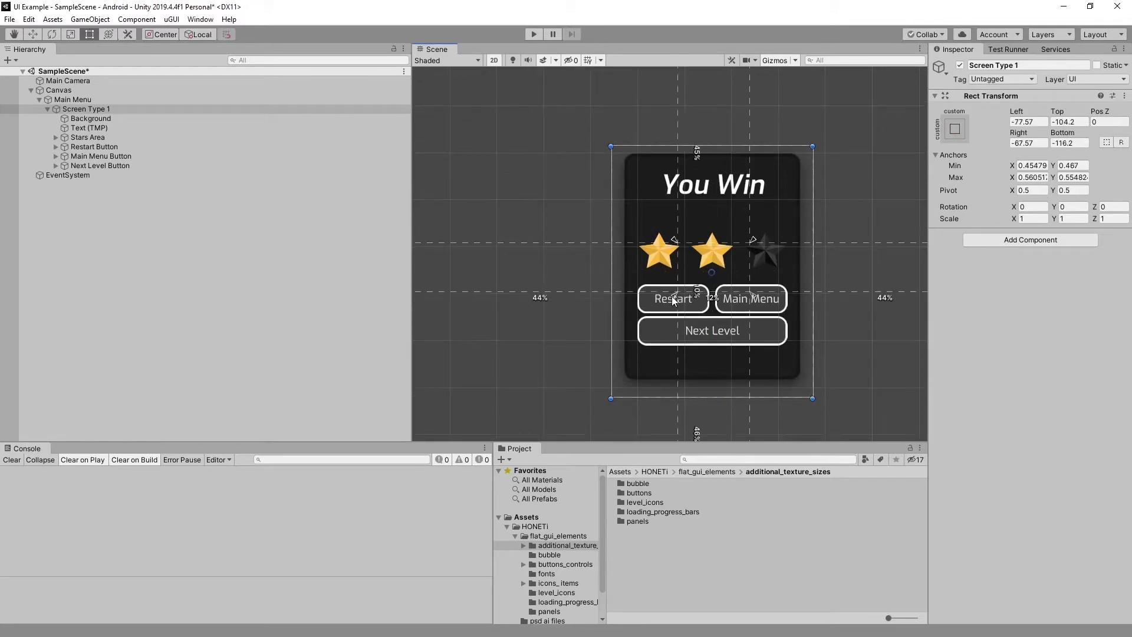
key(ctrl+z)
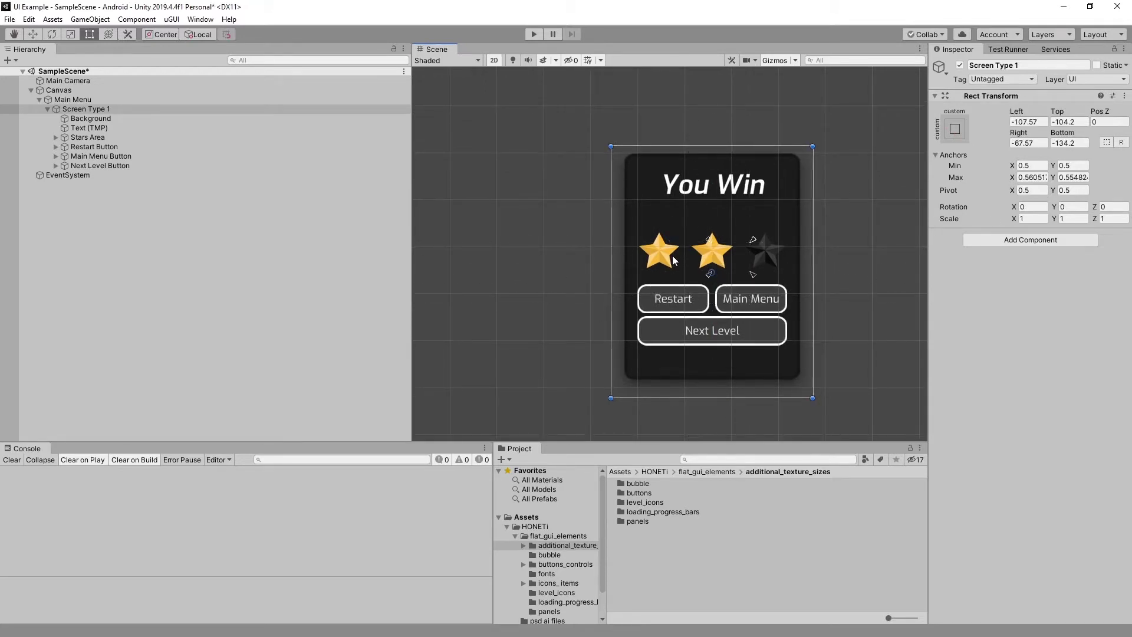
key(ctrl+z)
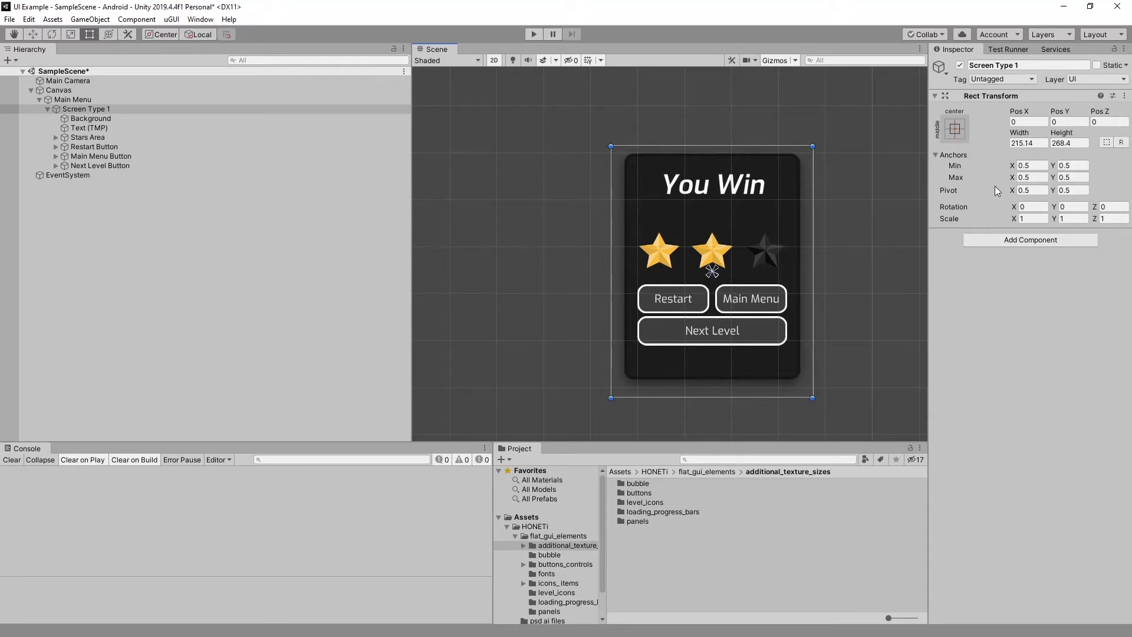
- Inspect the Min and Max anchor values of Screen Type 1
click(1025, 178)
key(Tab)
key(shift+Tab)
key(shift+Tab)
key(shift+Tab)
click(1065, 178)
- Separate Screen Type 1's anchors in the scene, ending with Min at about X 0.241, Y 0.849 and Max at about X 0.803, Y 0.849
scroll(708, 274, down, 2)
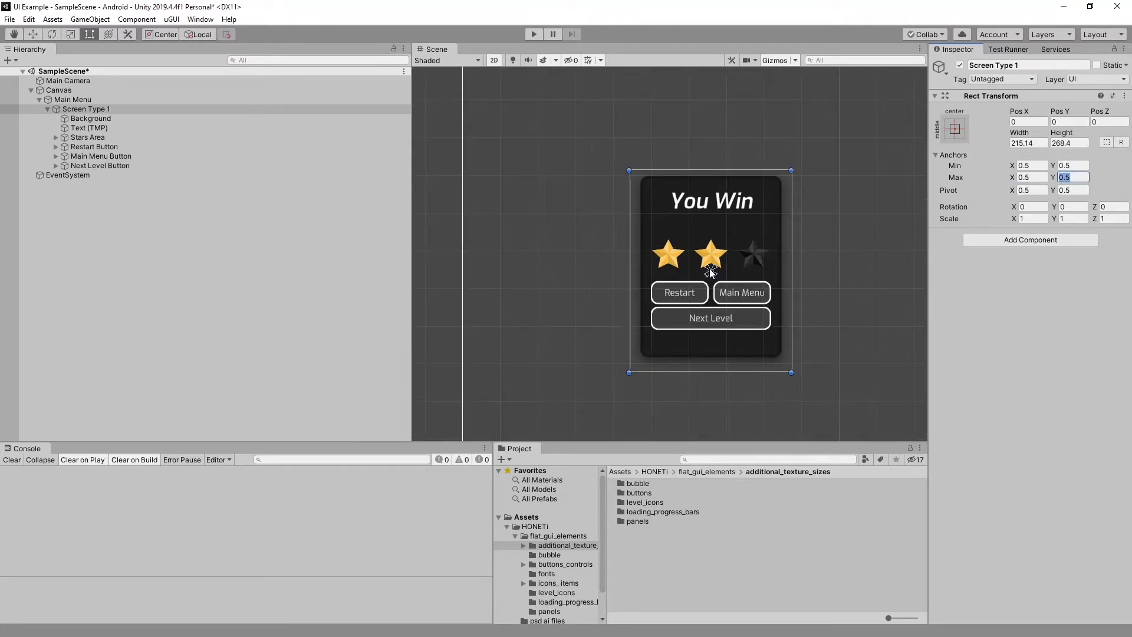
drag(708, 274, 461, 364)
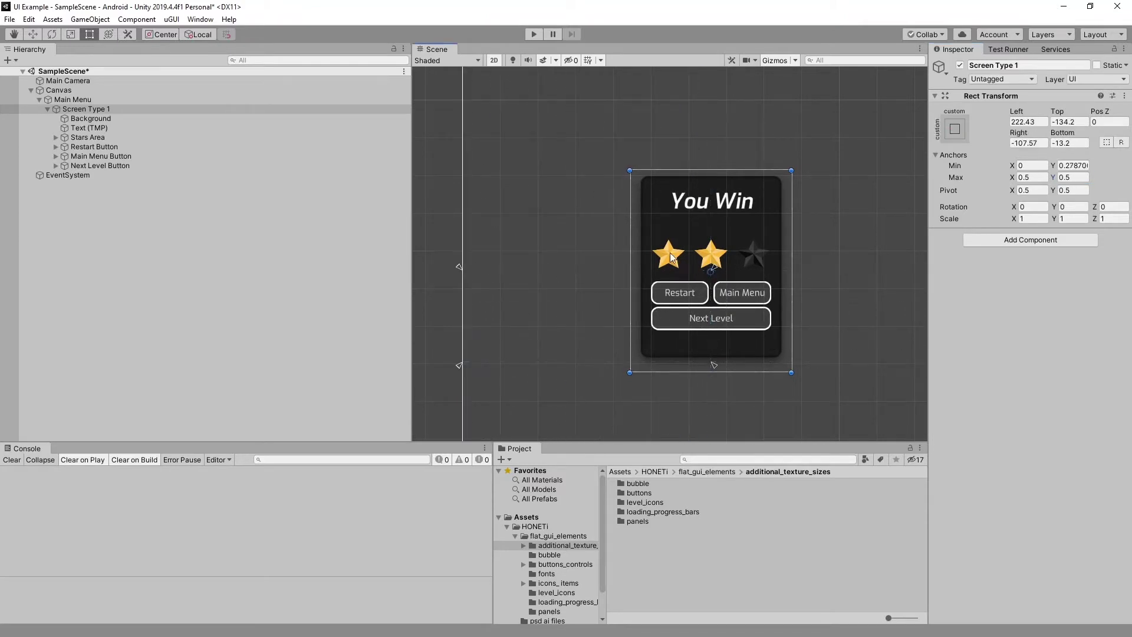
drag(716, 270, 864, 123)
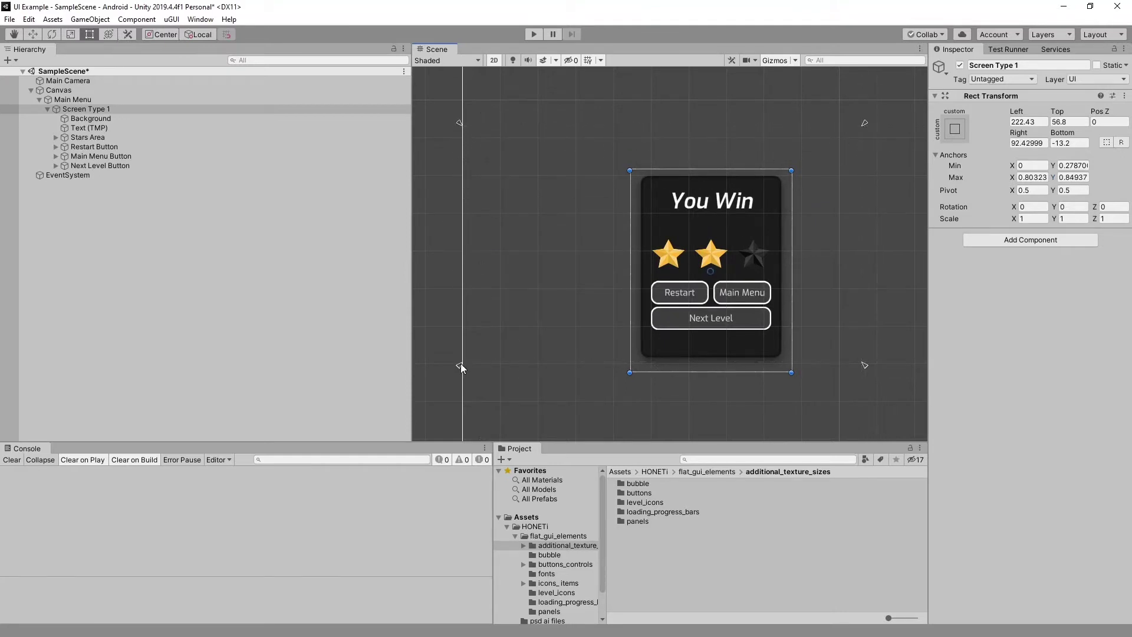
drag(461, 365, 593, 426)
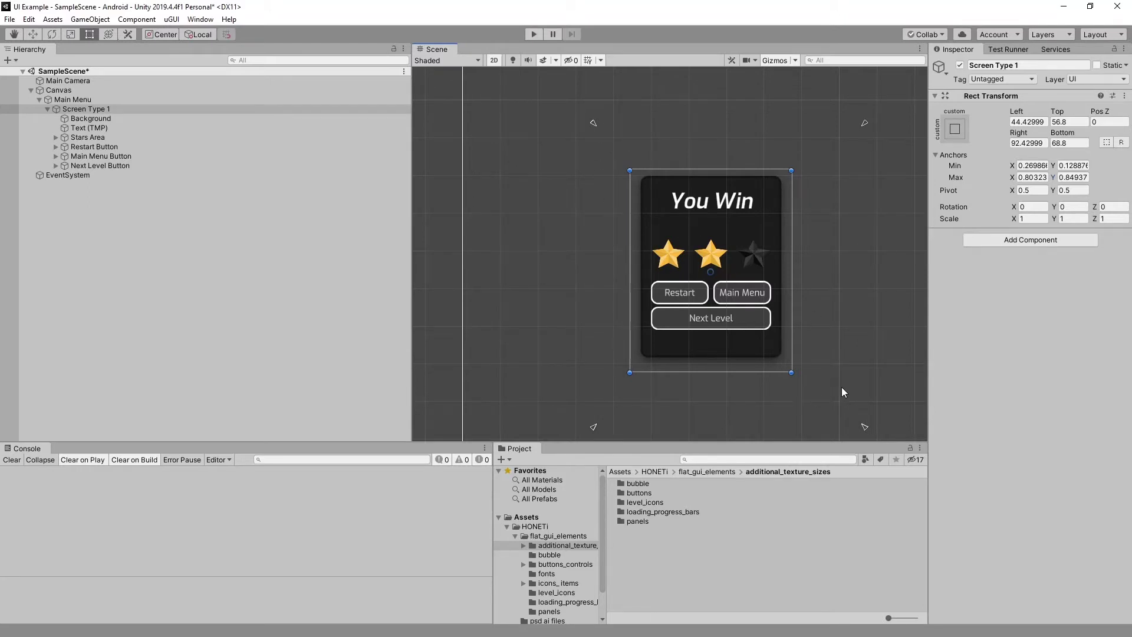
scroll(843, 393, down, 3)
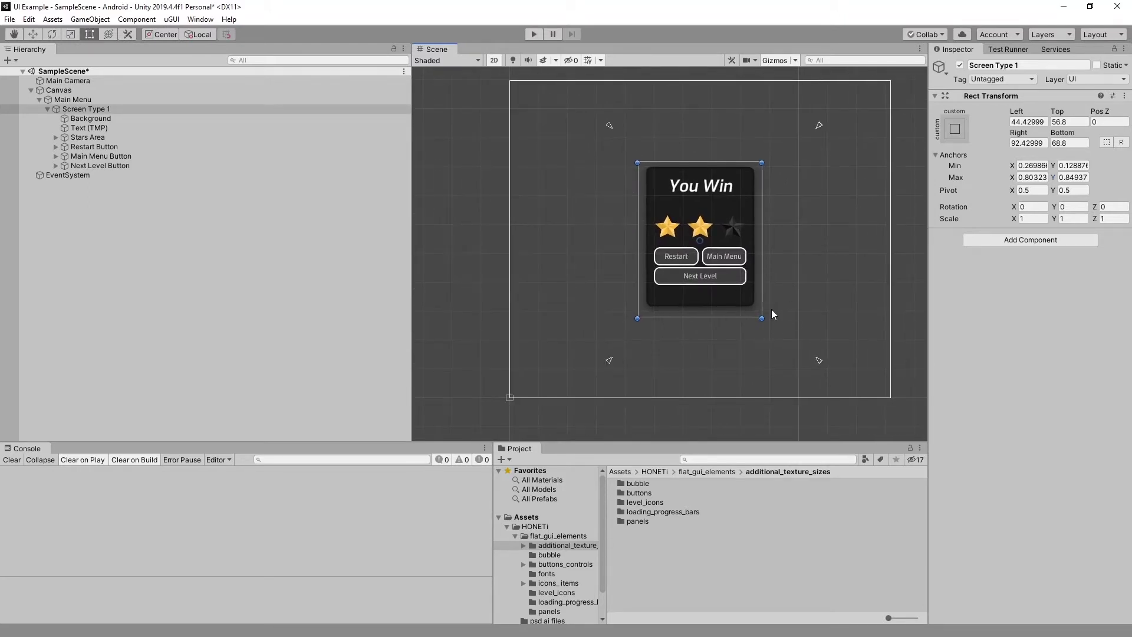
drag(609, 360, 599, 135)
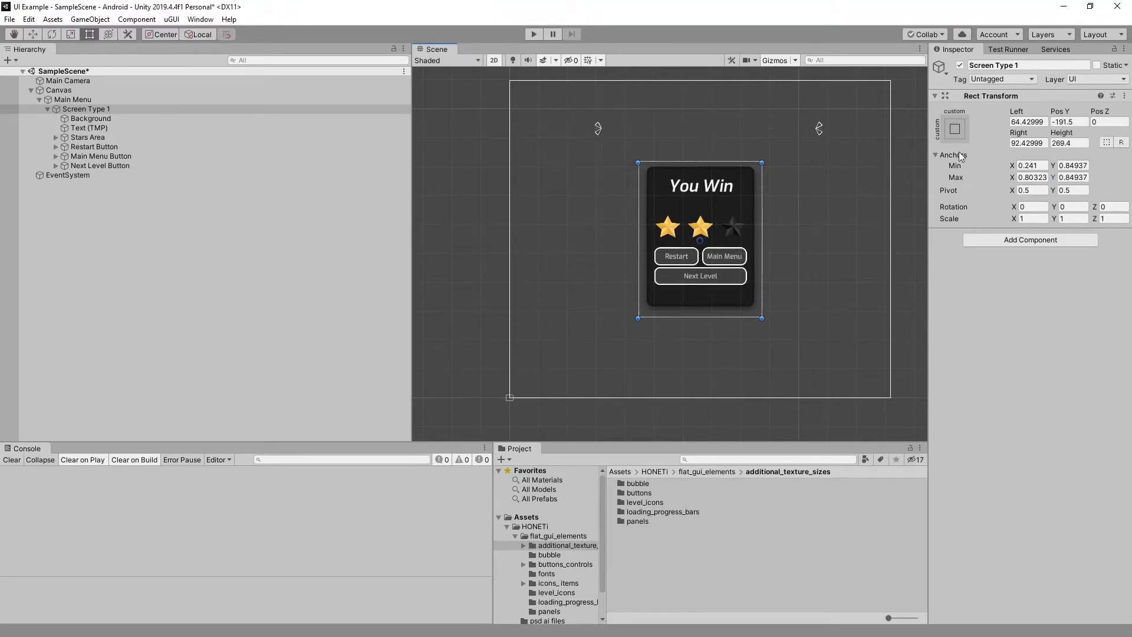
- Set Screen Type 1's Min anchor to X 0.5 and Y 0.5
click(1035, 165)
text(0.0)
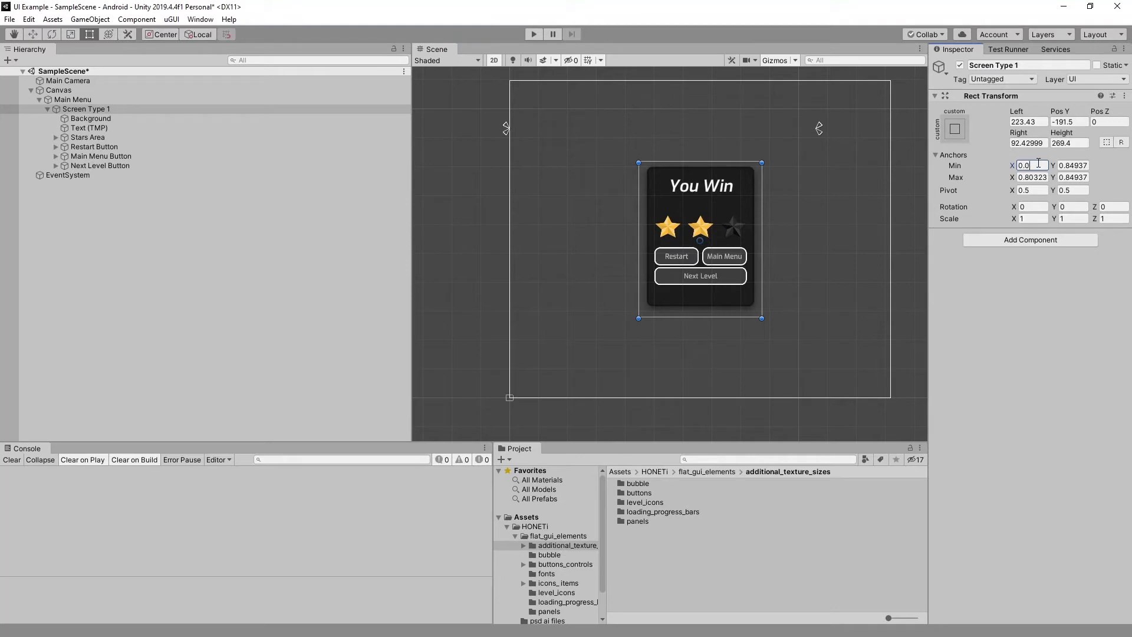
text(5)
click(1031, 165)
key(BackSpace)
click(1074, 165)
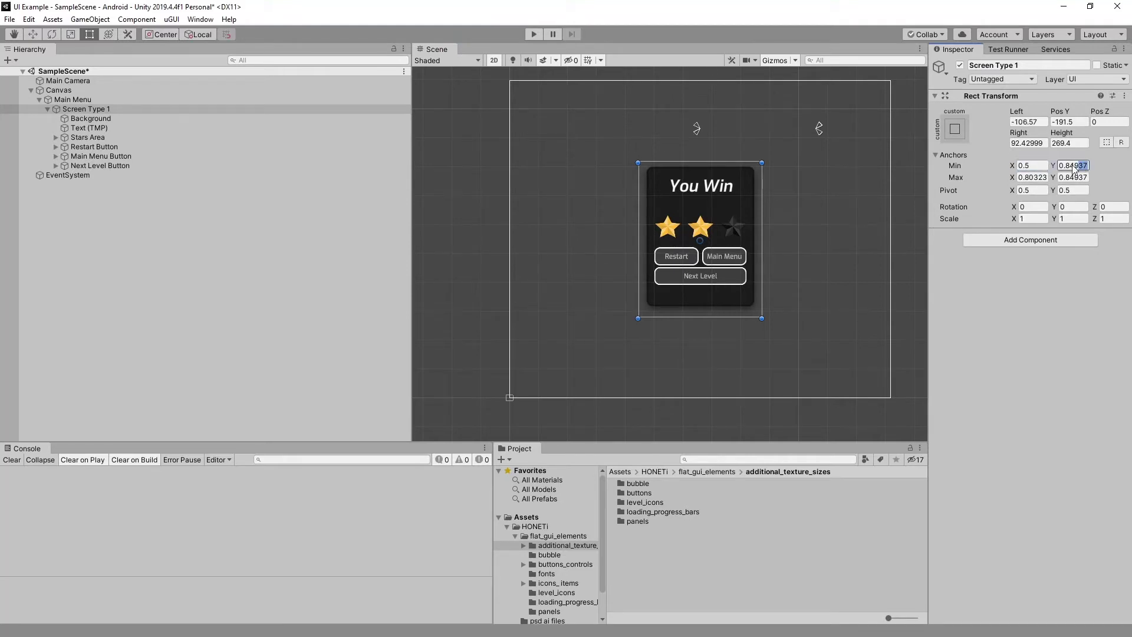
text(0.523)
key(Delete)
key(Delete)
- Set Screen Type 1's Max anchor to X 0.5 and Y 0.5
click(1087, 177)
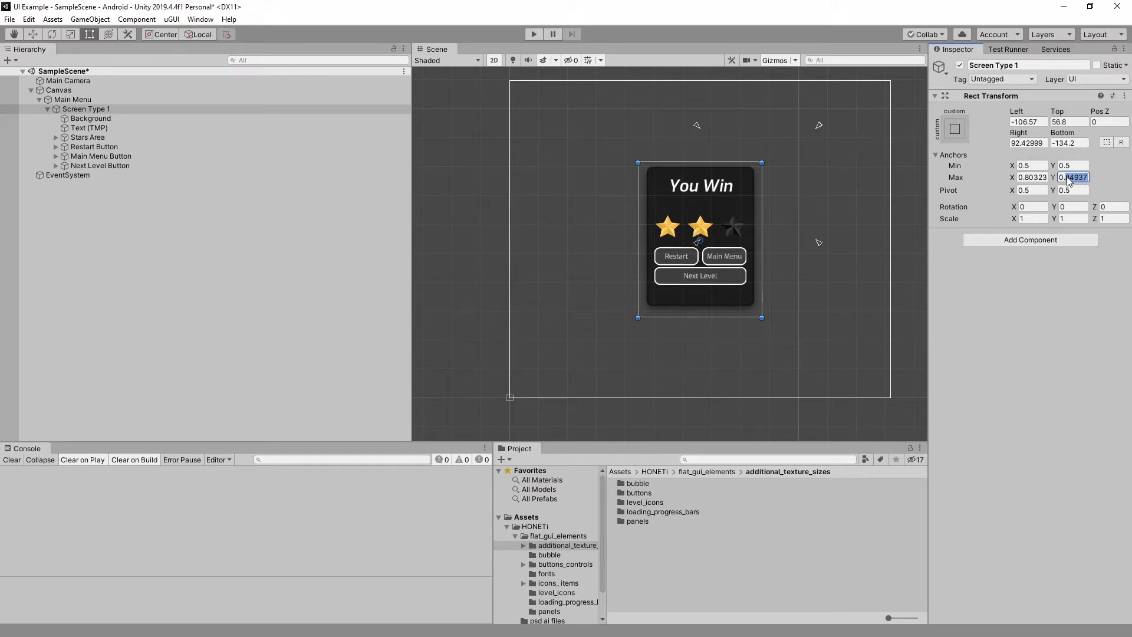
text(0.523)
click(1048, 176)
key(BackSpace)
key(BackSpace)
key(BackSpace)
key(BackSpace)
key(BackSpace)
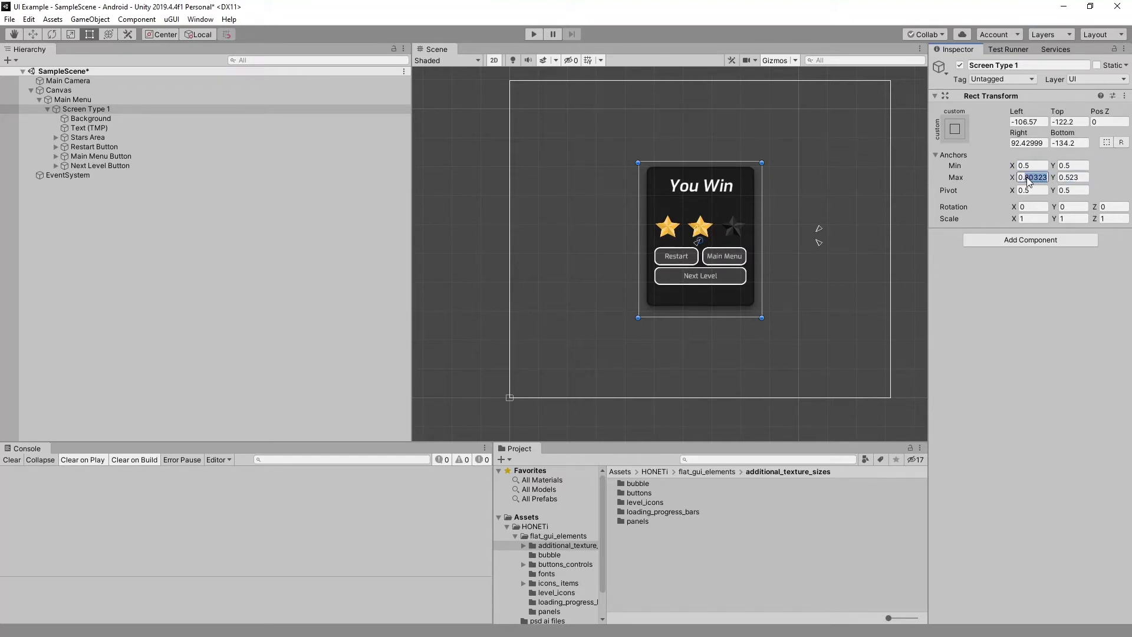
text(582)
key(BackSpace)
key(BackSpace)
key(Return)
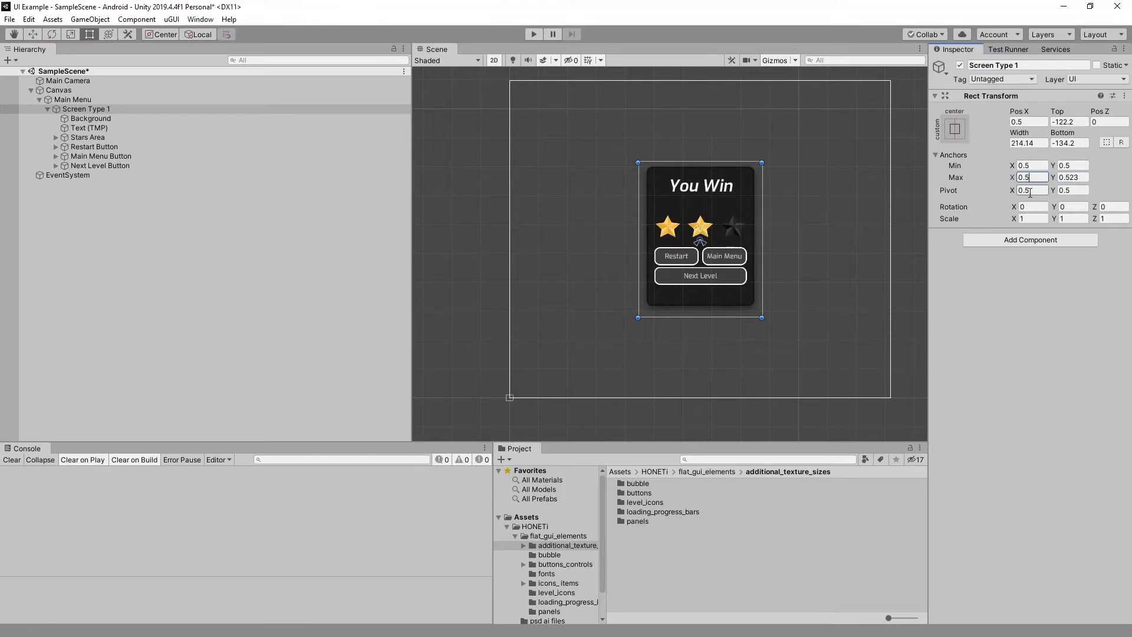
click(1076, 177)
key(BackSpace)
key(BackSpace)
key(Return)
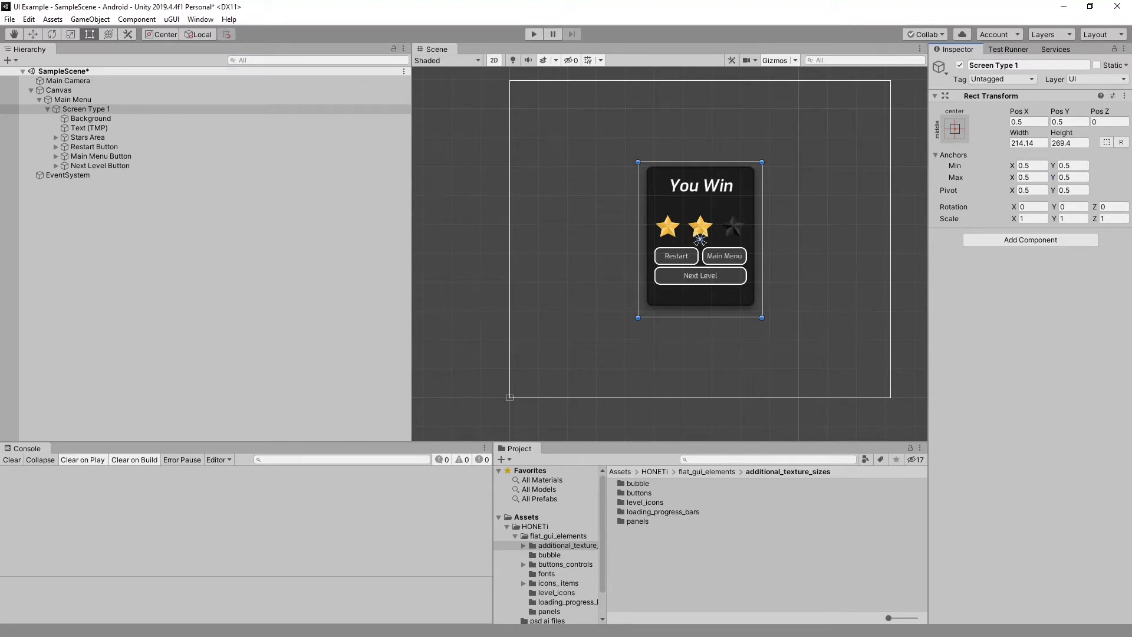
- Add a Game view next to the Scene view and detach it as a floating window
right_click(448, 50)
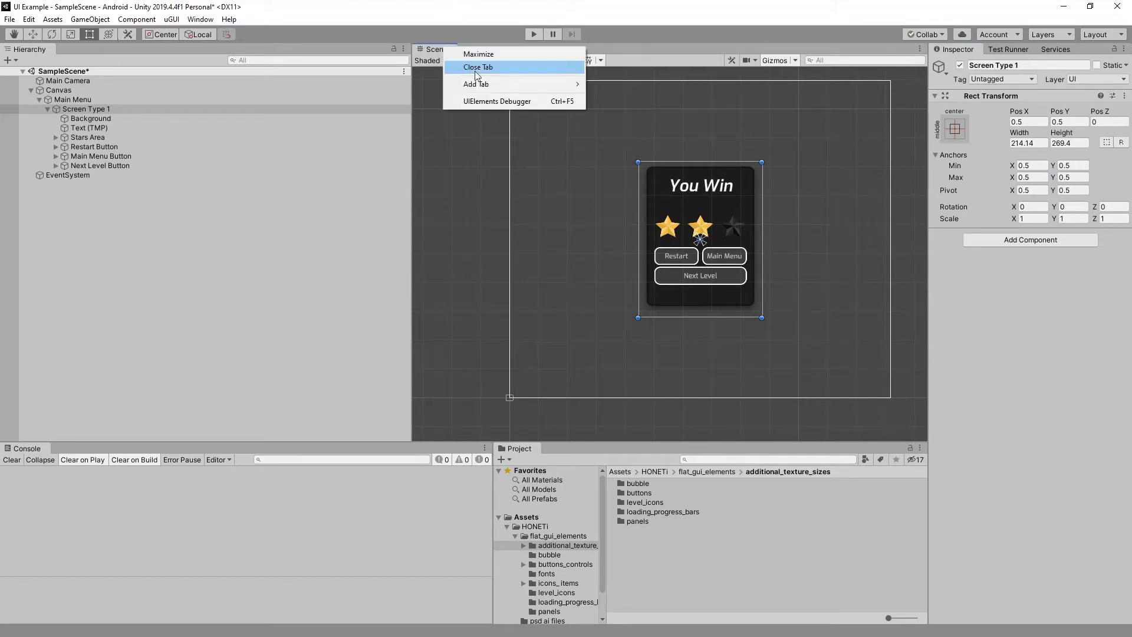
mouse_move(484, 84)
click(603, 98)
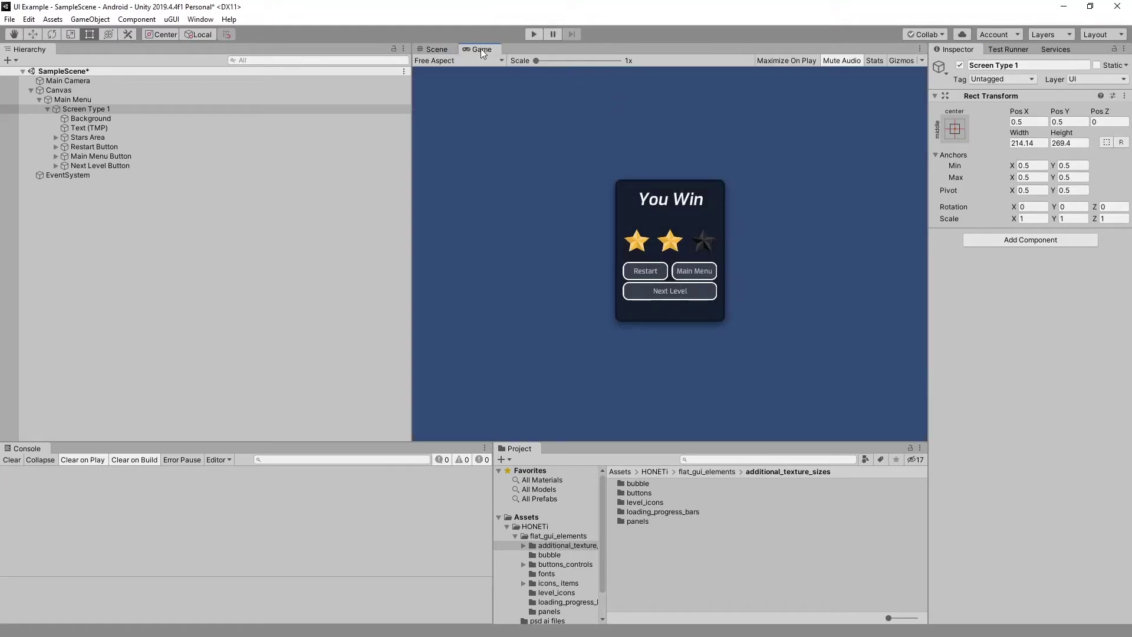
drag(481, 51, 407, 27)
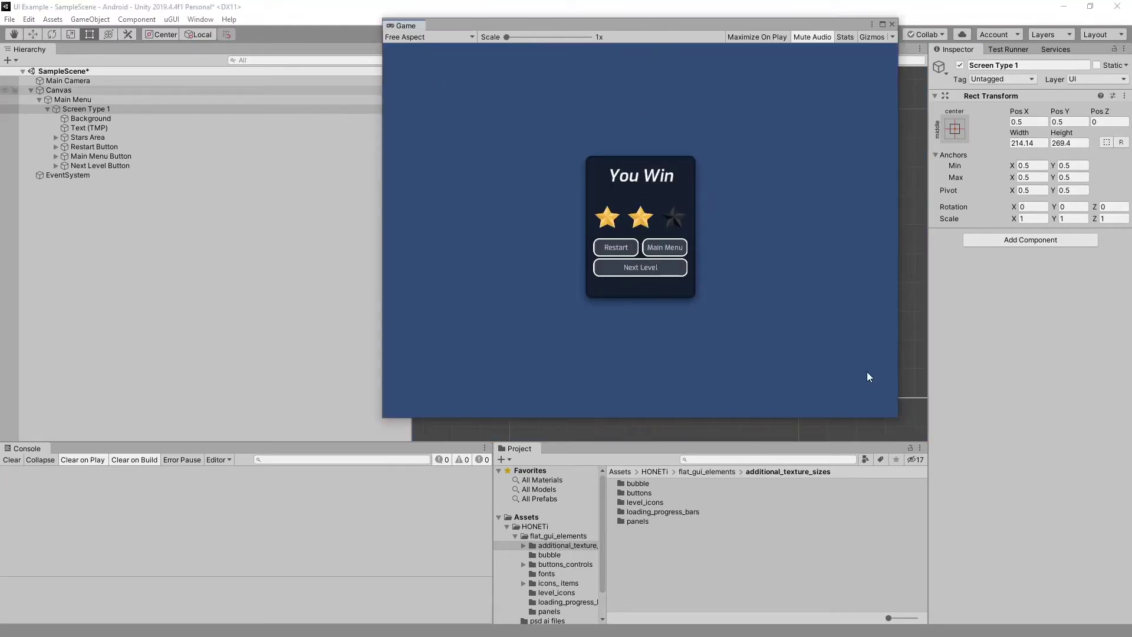
- Make the floating Game window narrower and taller, and place it so the canvas in the Scene view stays uncovered
drag(897, 416, 789, 441)
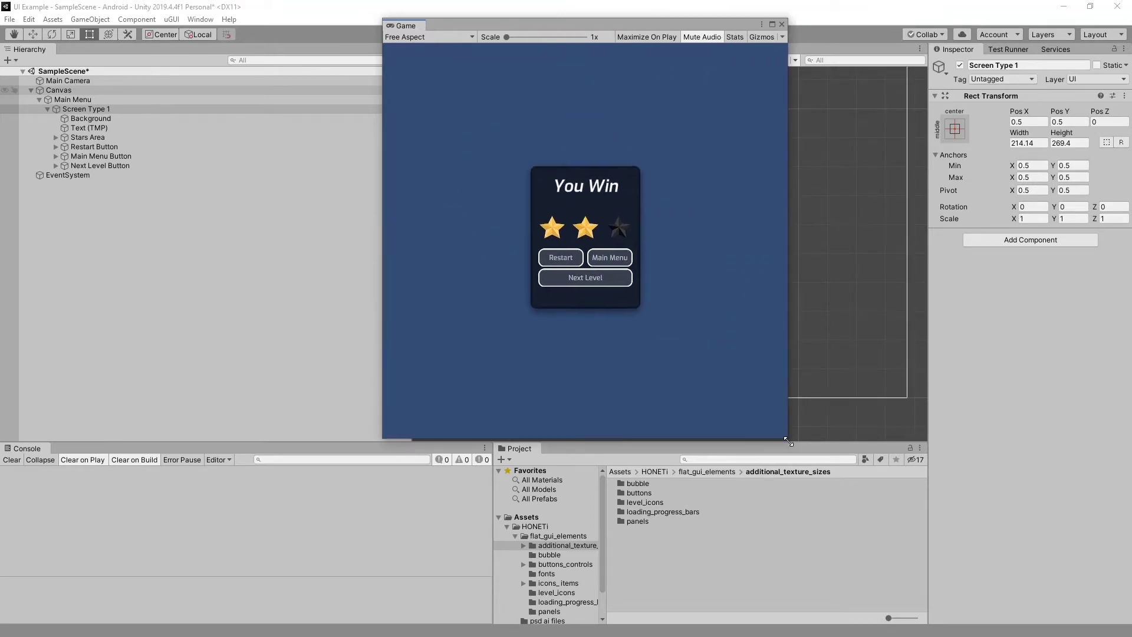
drag(654, 27, 425, 34)
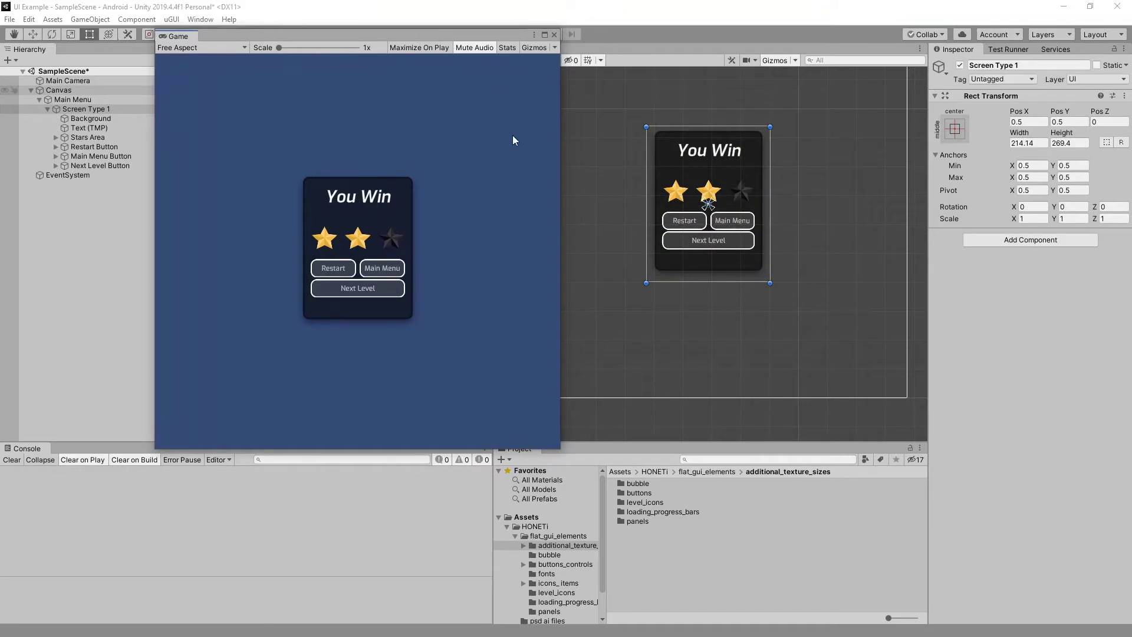
scroll(614, 174, down, 1)
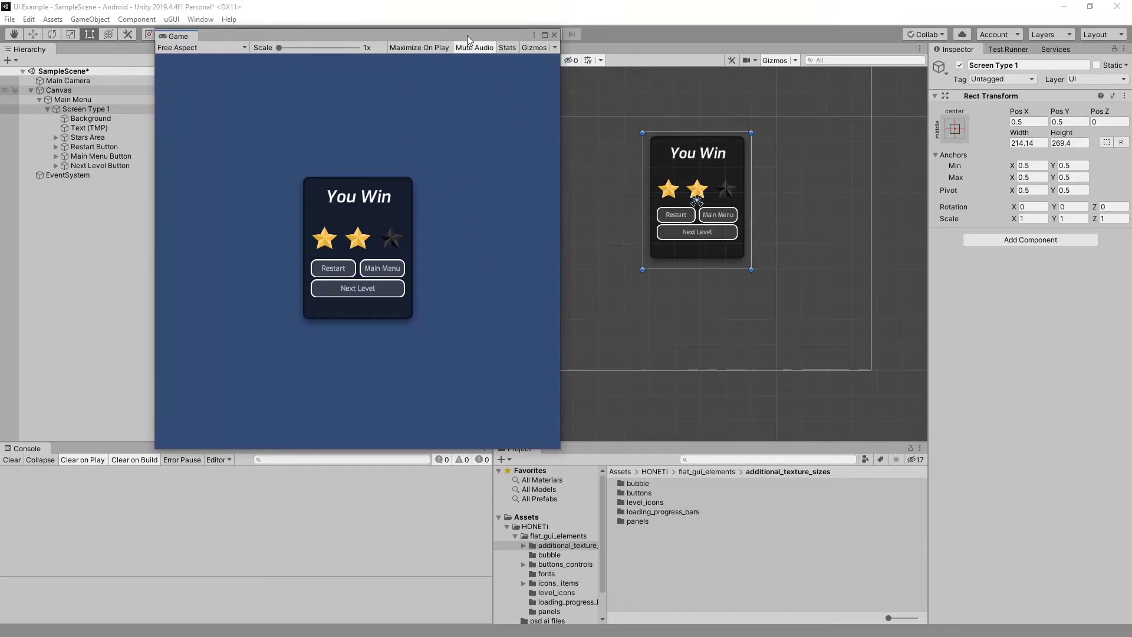
drag(467, 35, 387, 200)
scroll(613, 155, up, 1)
middle_drag(628, 146, 616, 228)
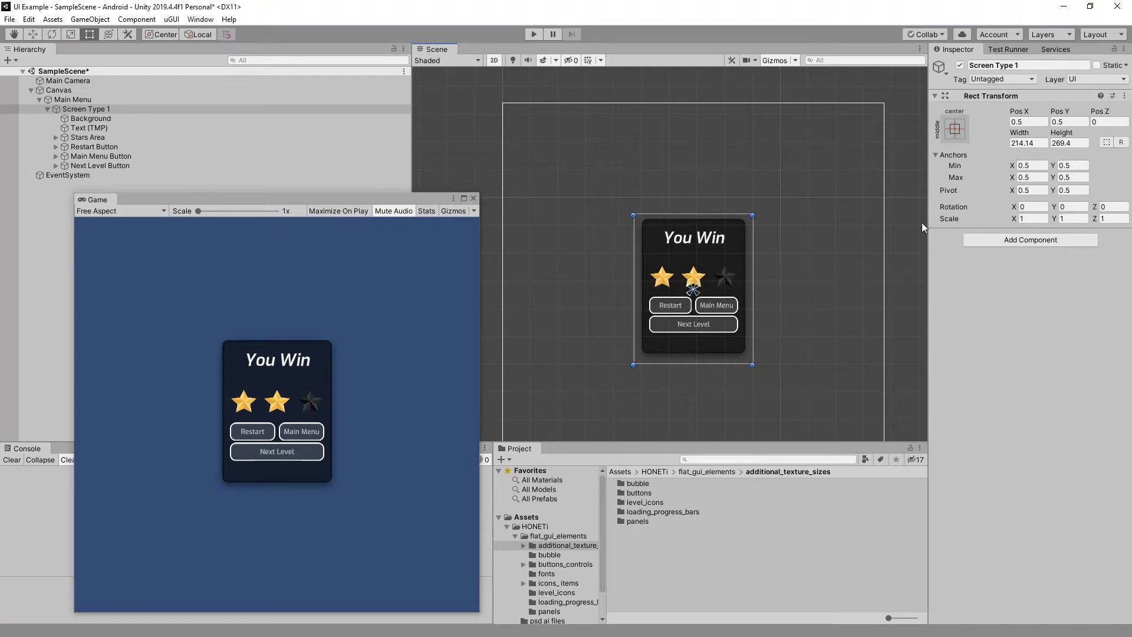
- Set both the Min and Max anchors of Screen Type 1 to X 0 and Y 0
click(1039, 165)
text(0)
click(1073, 165)
text(0)
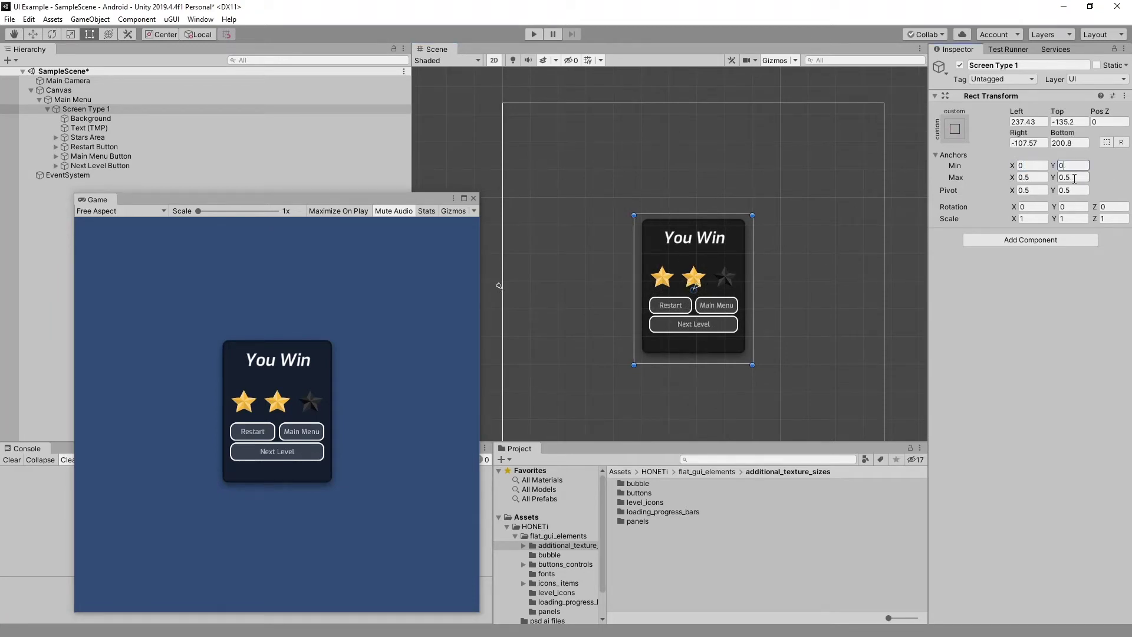
click(1073, 177)
text(0)
click(1032, 177)
text(0)
- Raise Screen Type 1's anchors to the canvas's upper-left corner by setting the Min anchor's Y to 1
scroll(773, 250, down, 2)
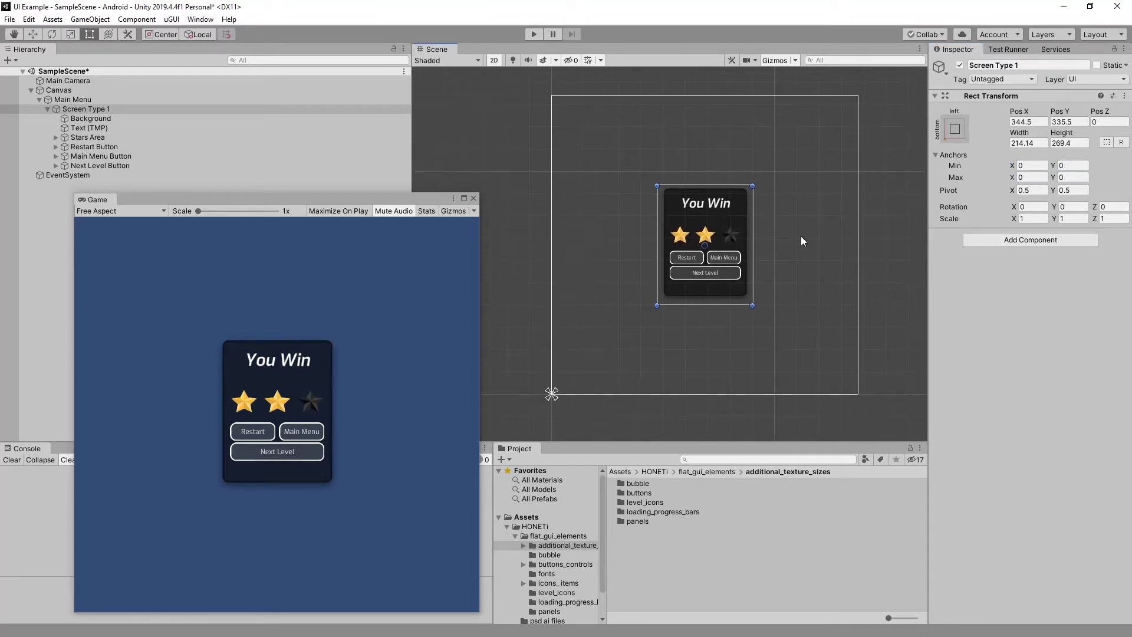
click(1066, 166)
text(1)
key(Return)
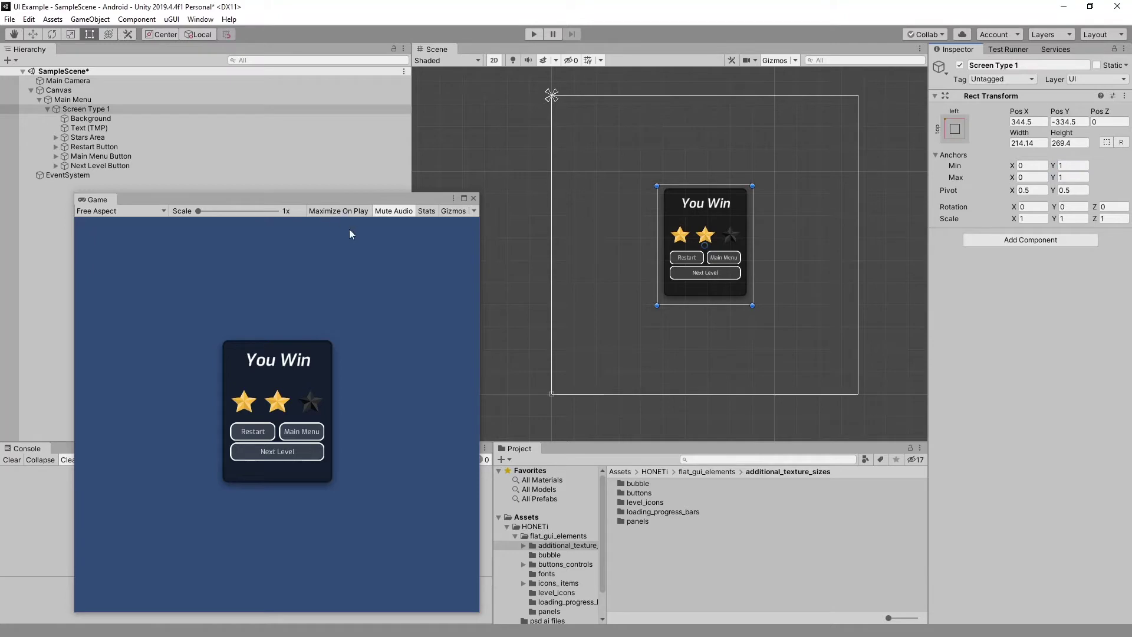
- Move the floating Game window higher and shrink it slightly to test how the anchored panel responds
drag(310, 188, 277, 69)
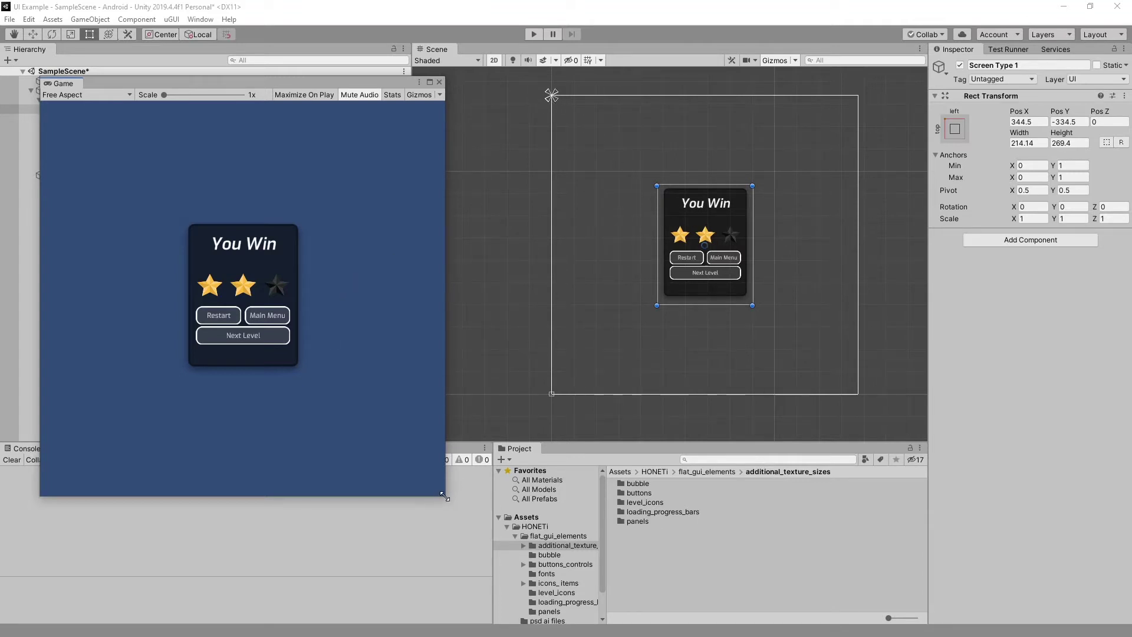
mouse_move(446, 497)
mouse_down()
mouse_move(275, 319)
mouse_move(235, 295)
mouse_move(507, 488)
mouse_move(433, 485)
mouse_up()
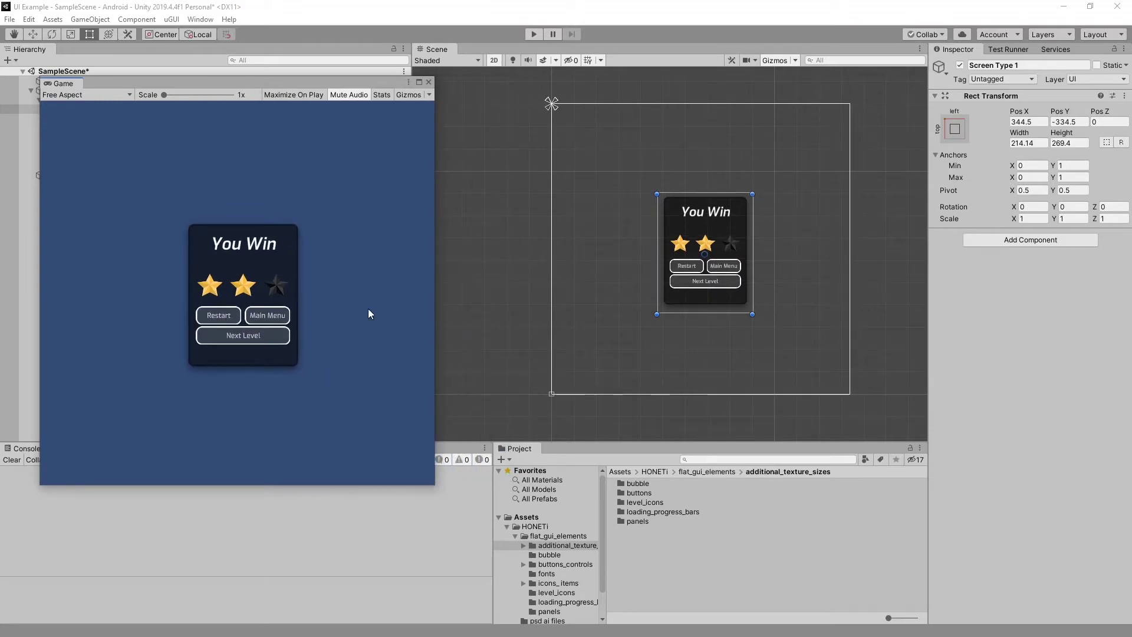
- Move the Game window over the Scene view and apply the middle-center anchor preset to Screen Type 1
drag(295, 85, 676, 66)
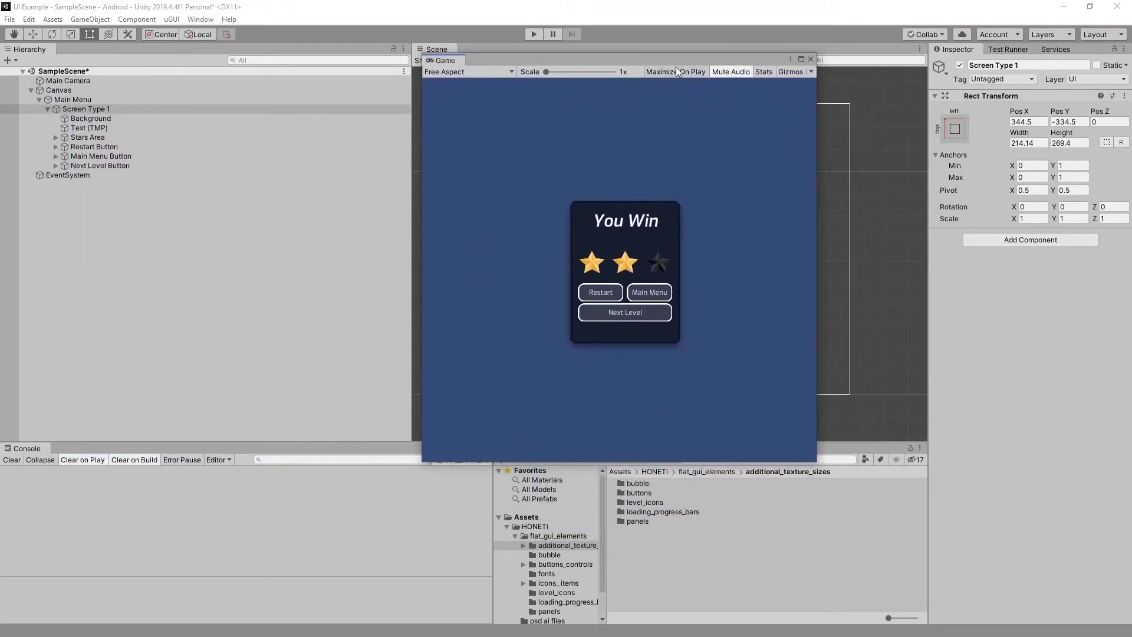
click(110, 111)
click(956, 129)
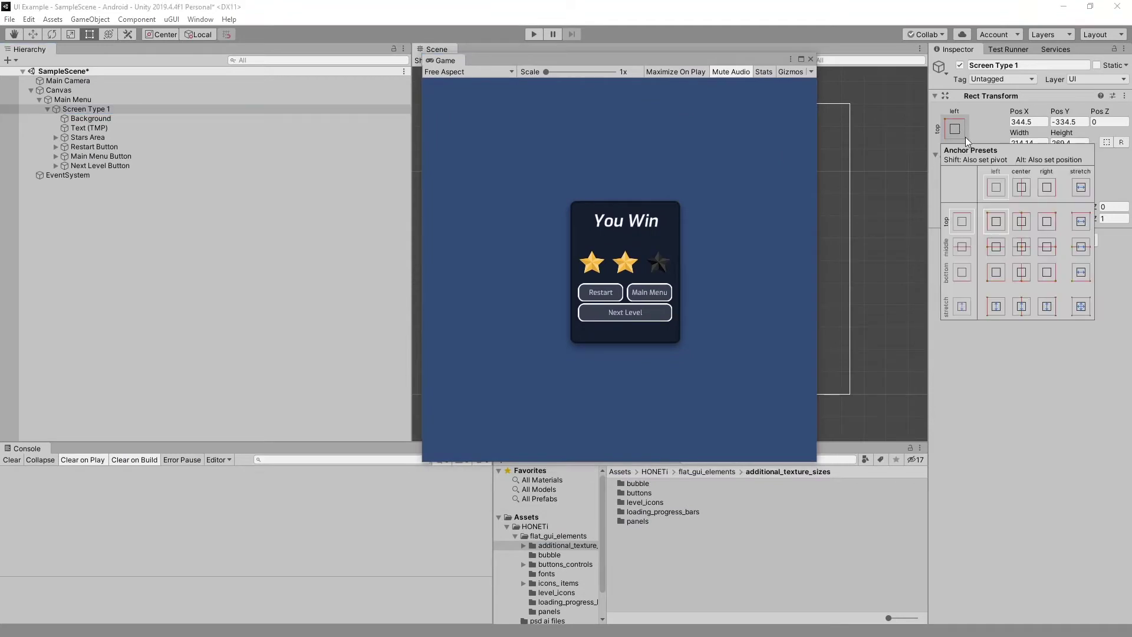
click(1024, 251)
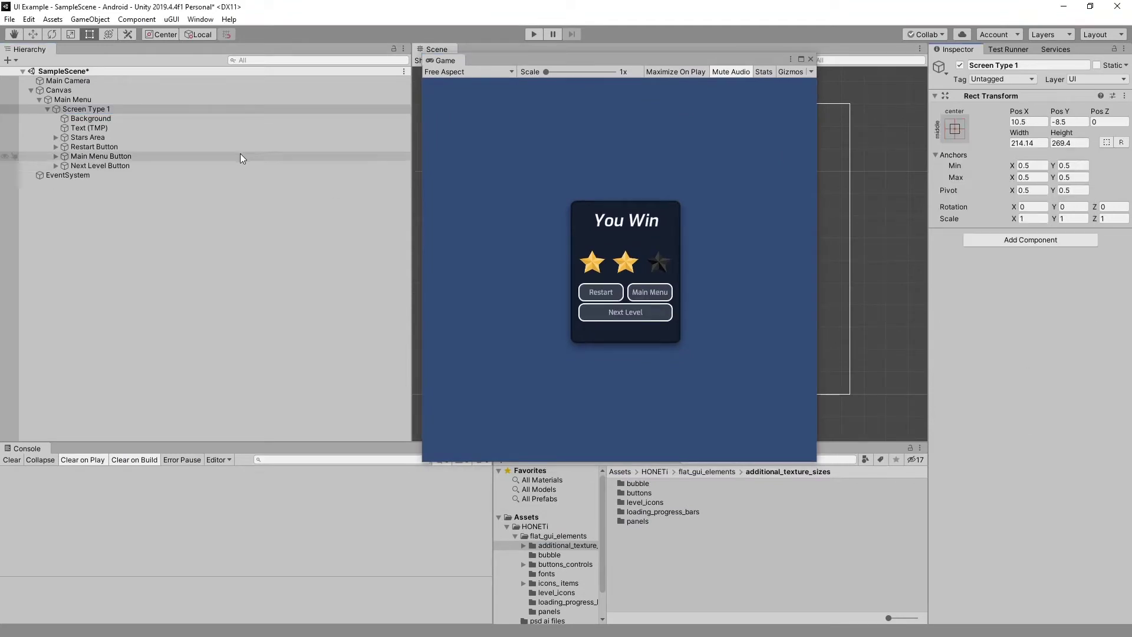
- Center Screen Type 1 by setting its Pos X and Pos Y to 0, and move the Game window clear of the canvas
click(102, 214)
drag(642, 62, 422, 204)
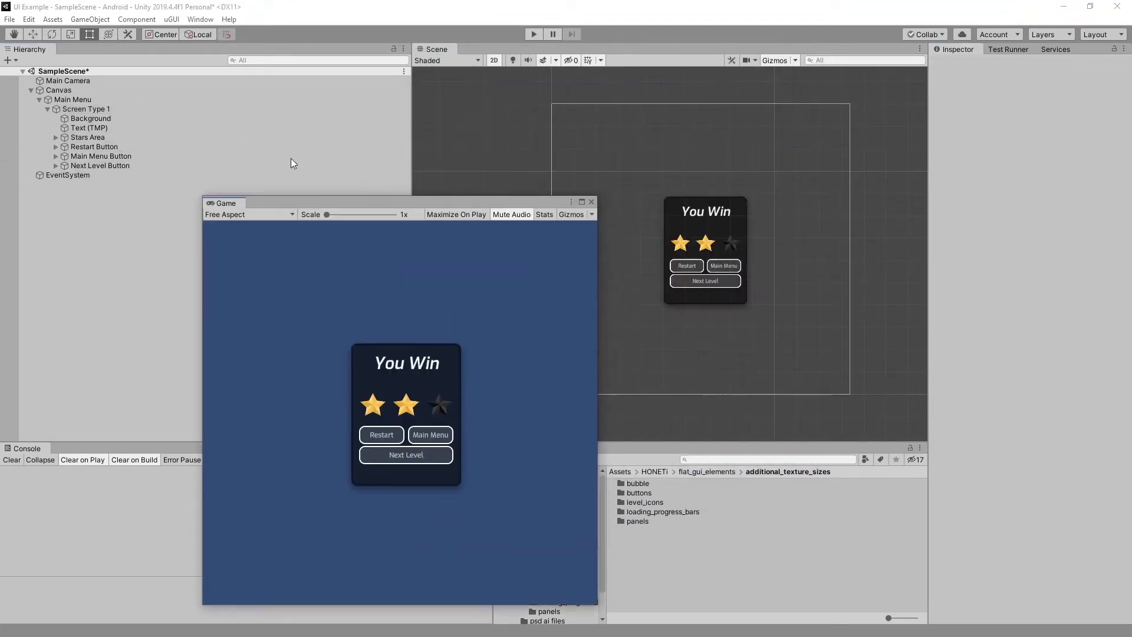
click(144, 112)
click(143, 117)
click(143, 110)
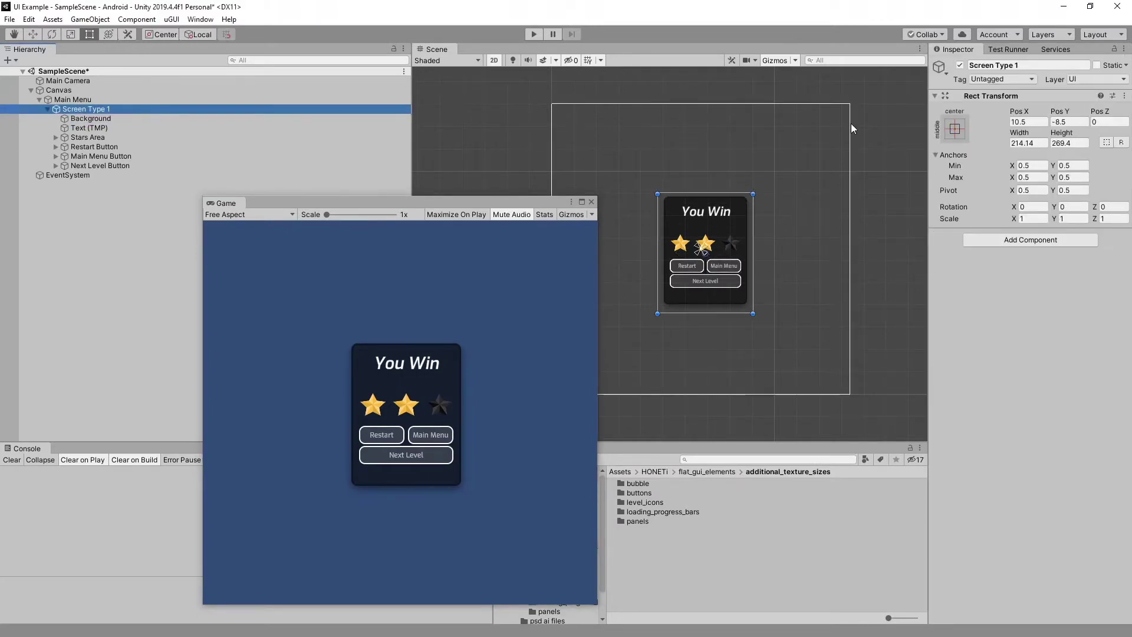
click(1029, 122)
text(0)
click(1062, 122)
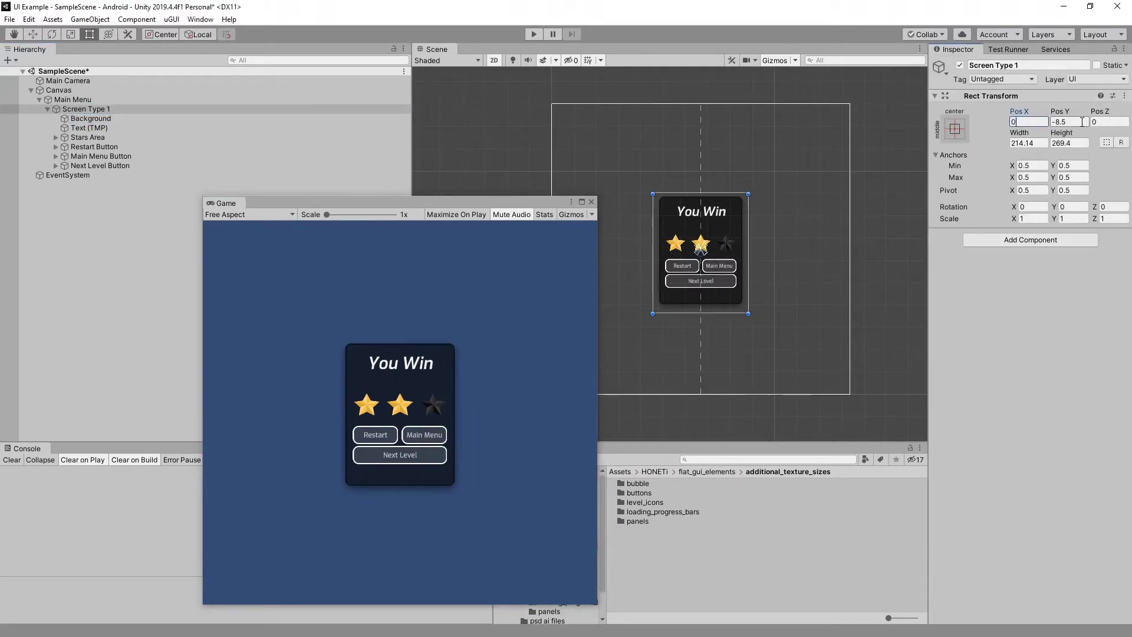
text(0)
click(1059, 349)
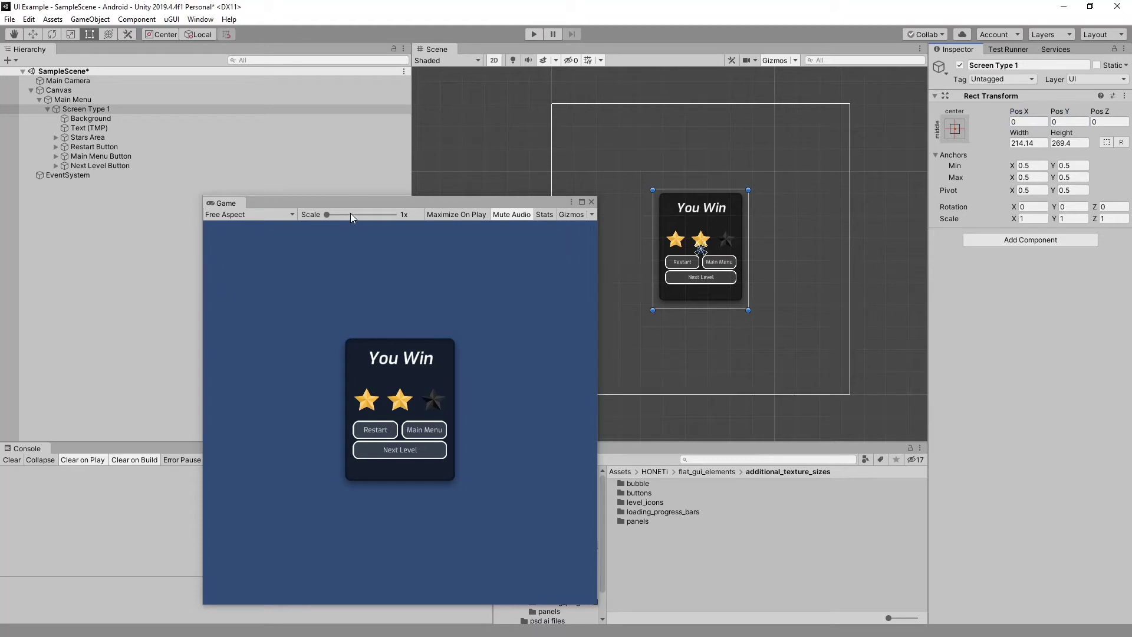
drag(352, 204, 188, 112)
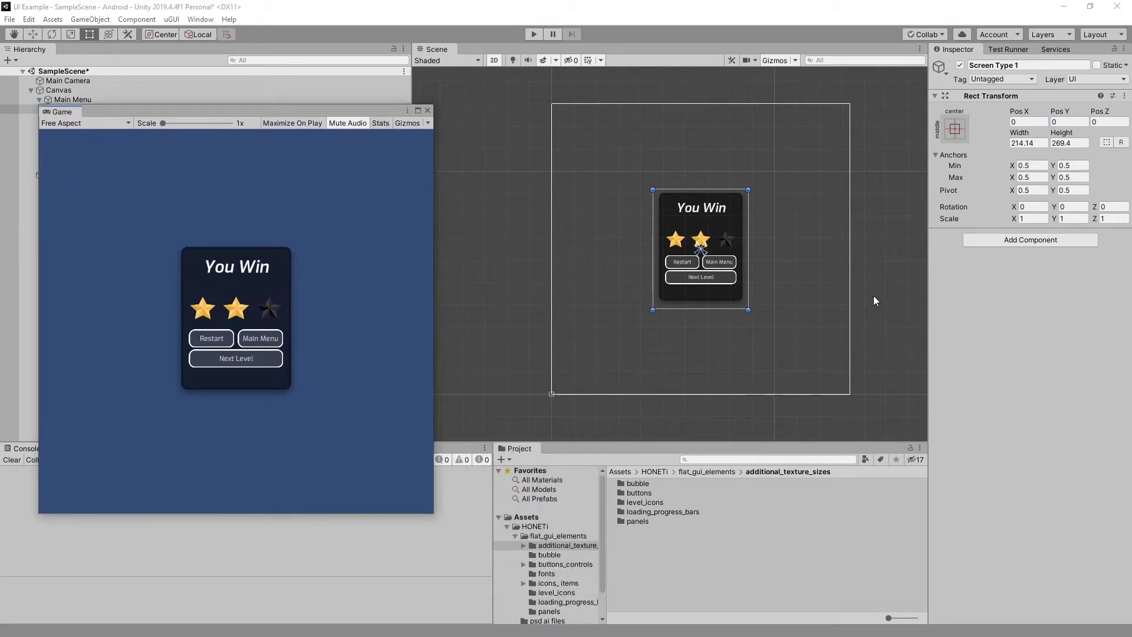
- Apply the middle-stretch anchor preset to Screen Type 1 and make the Game window taller to test it
click(956, 132)
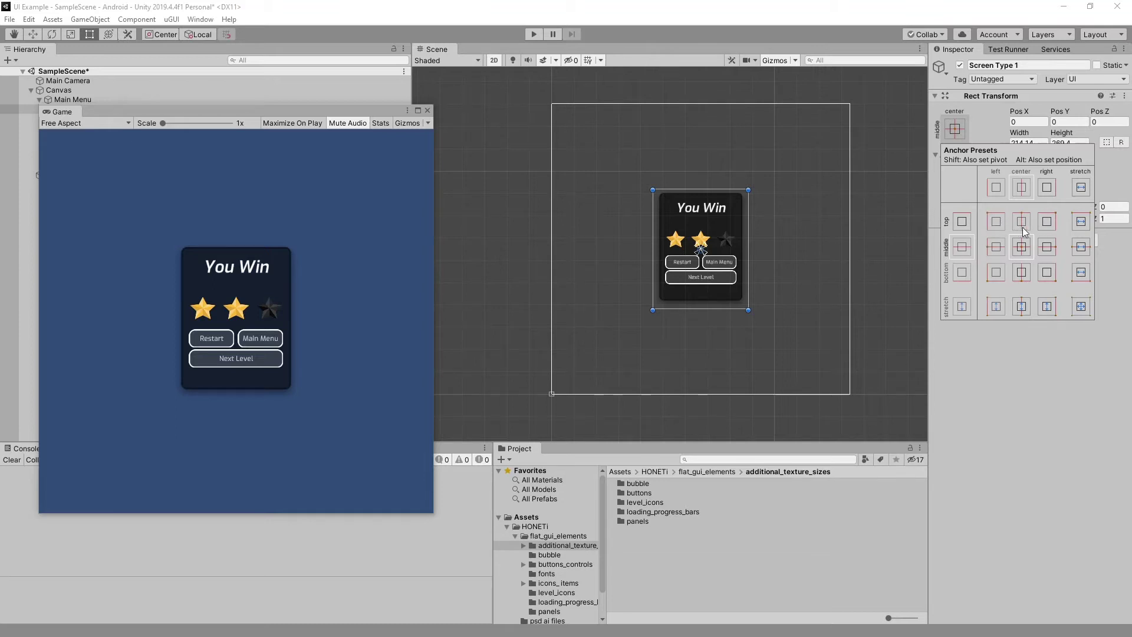
click(1083, 247)
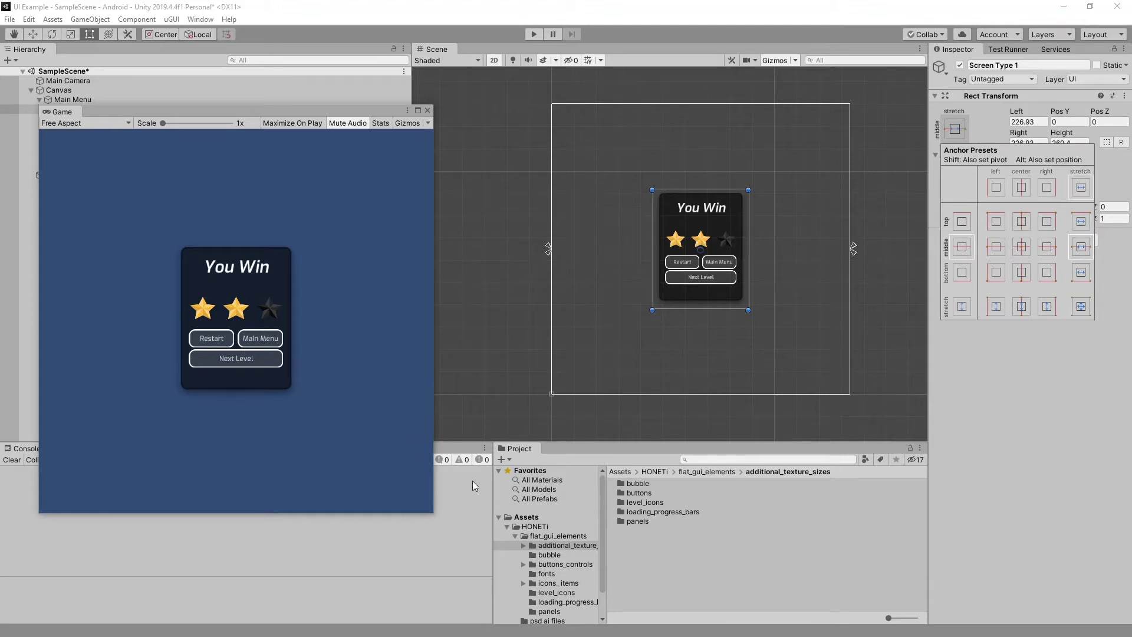
drag(431, 515, 433, 546)
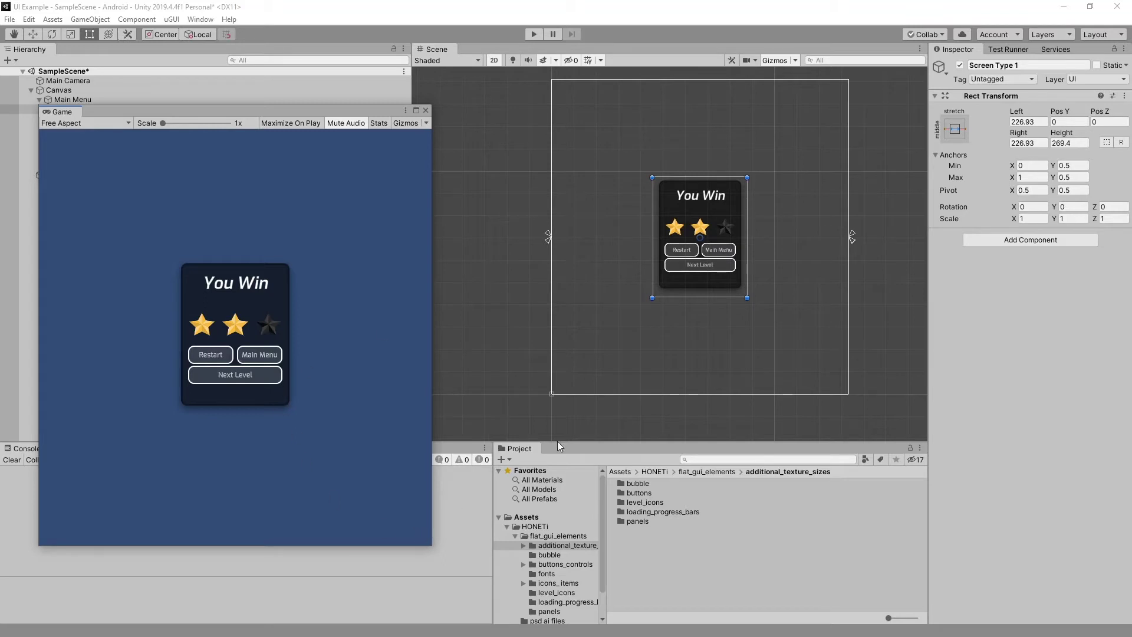
- Anchor Screen Type 1 with the preset that stretches both horizontally and vertically
click(956, 129)
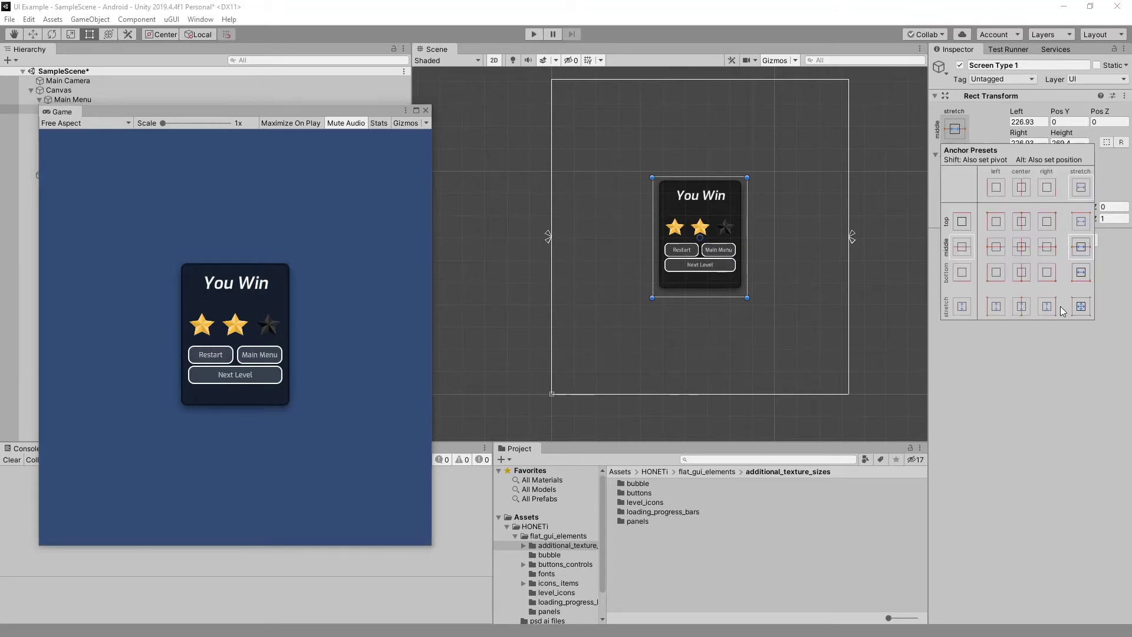
click(1083, 310)
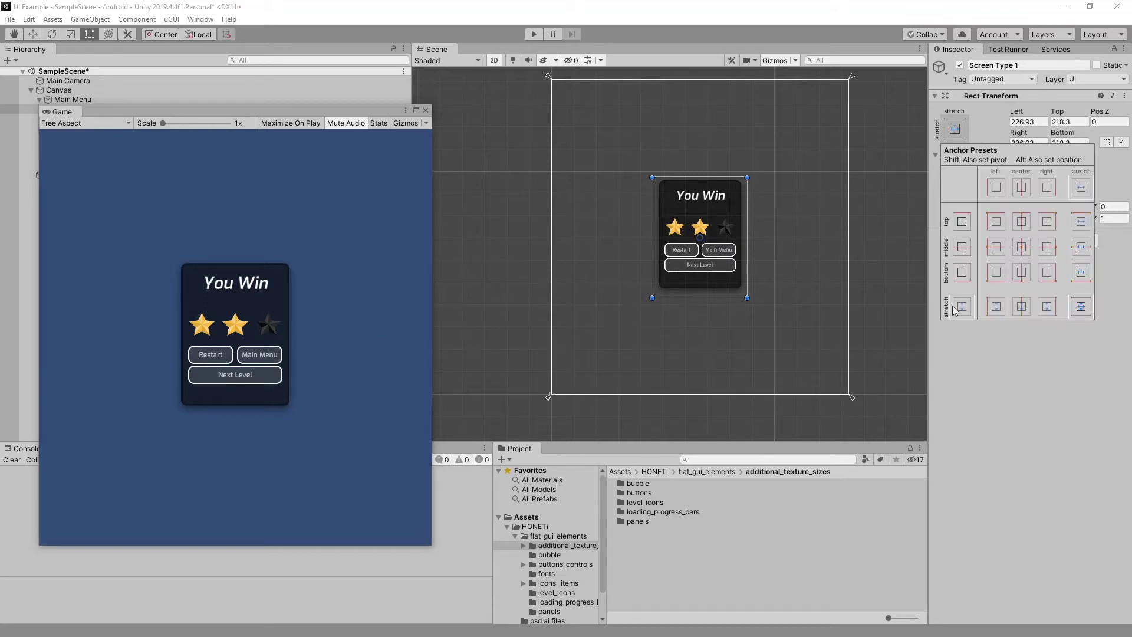
click(1034, 377)
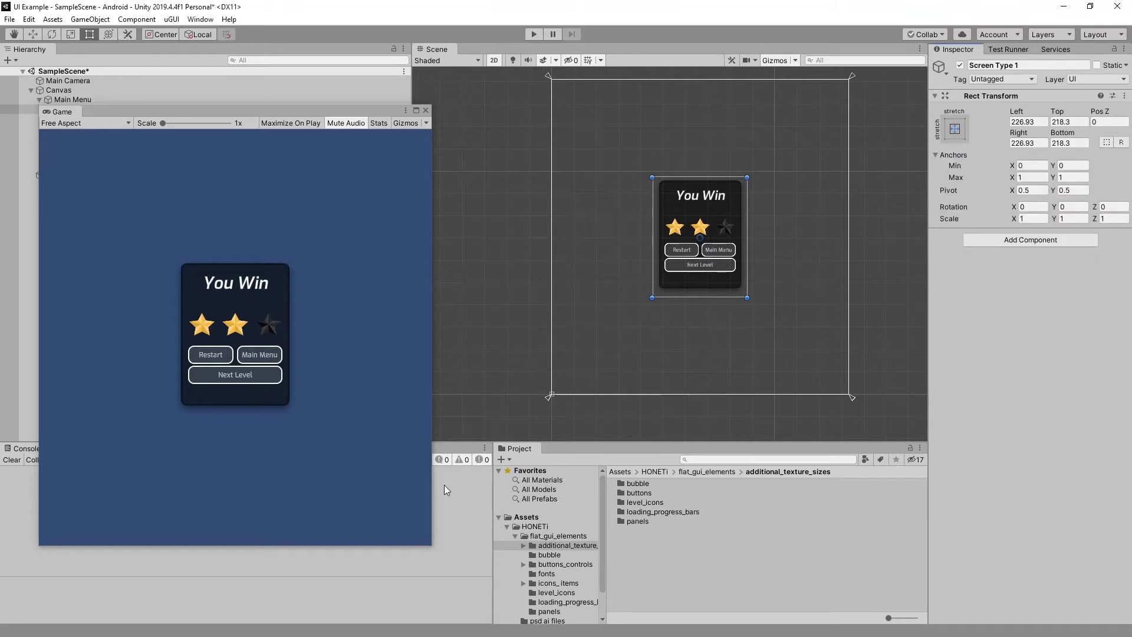
- Test the stretched panel by shrinking the floating Game window to a small size and enlarging it again
mouse_move(430, 547)
mouse_down()
mouse_move(538, 614)
mouse_move(445, 536)
mouse_move(443, 550)
mouse_up()
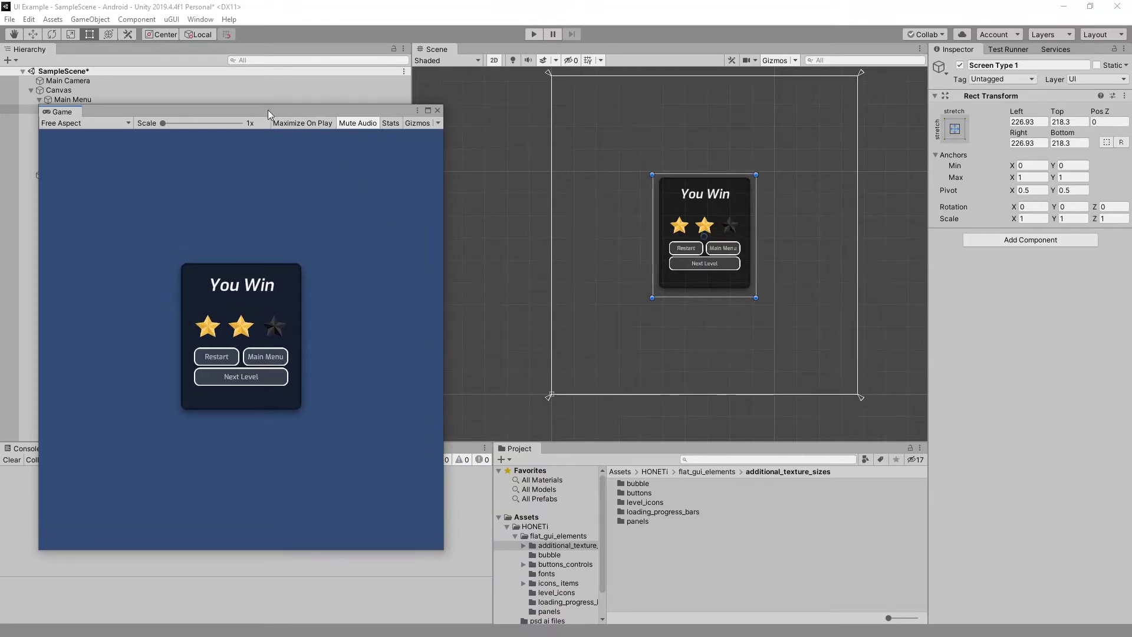
drag(268, 111, 272, 84)
drag(452, 517, 273, 336)
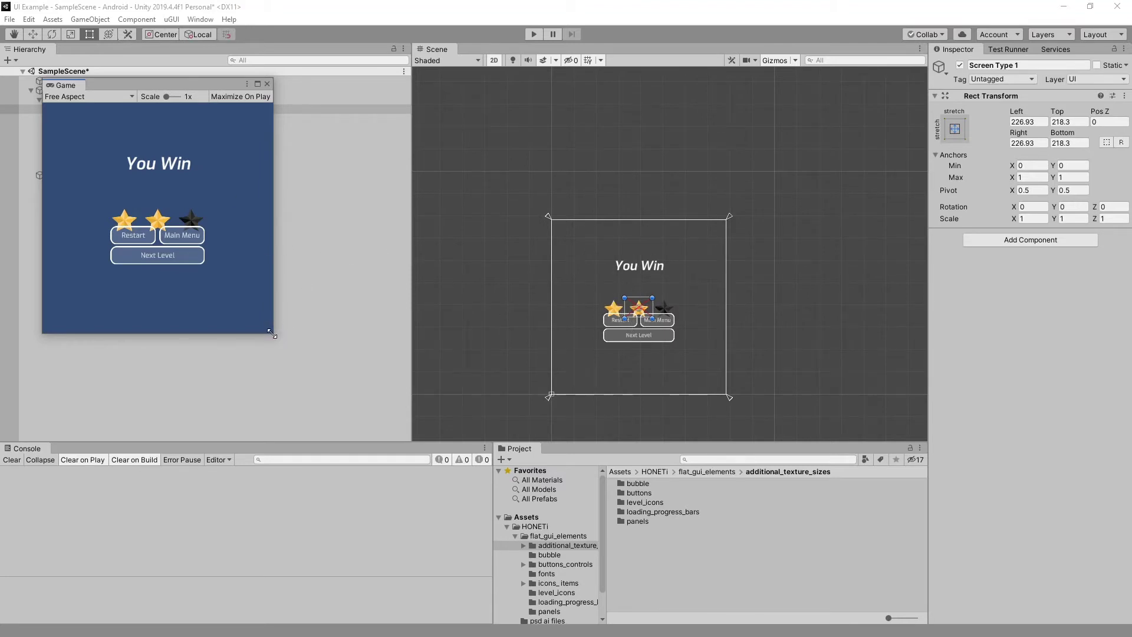
drag(271, 334, 453, 540)
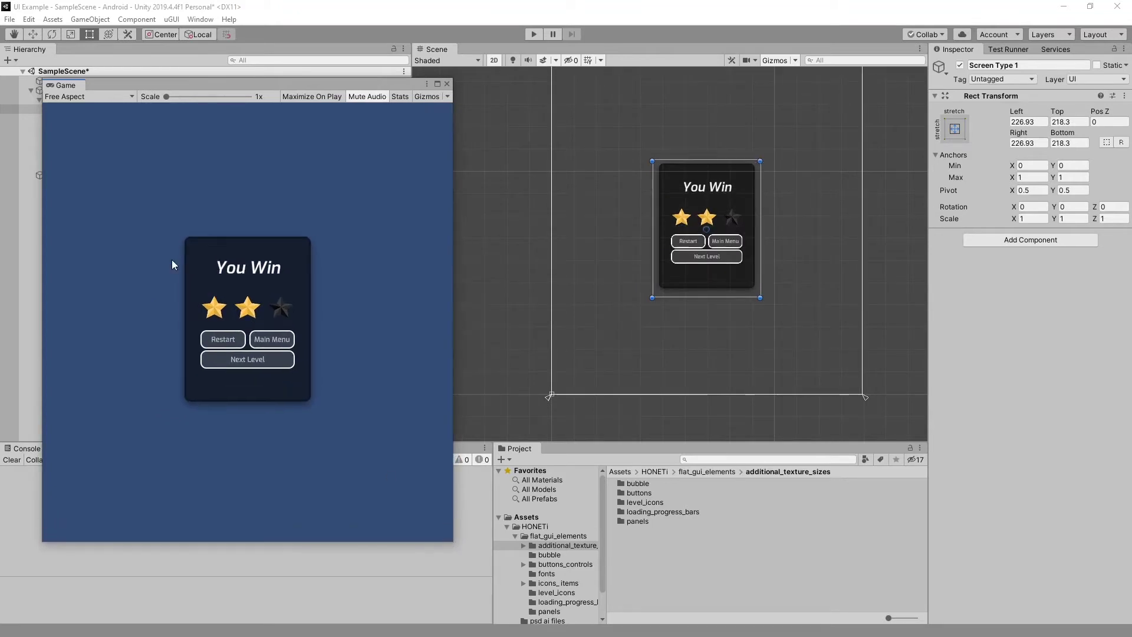
- Move the Game window aside and save the scene
drag(221, 88, 319, 57)
click(10, 19)
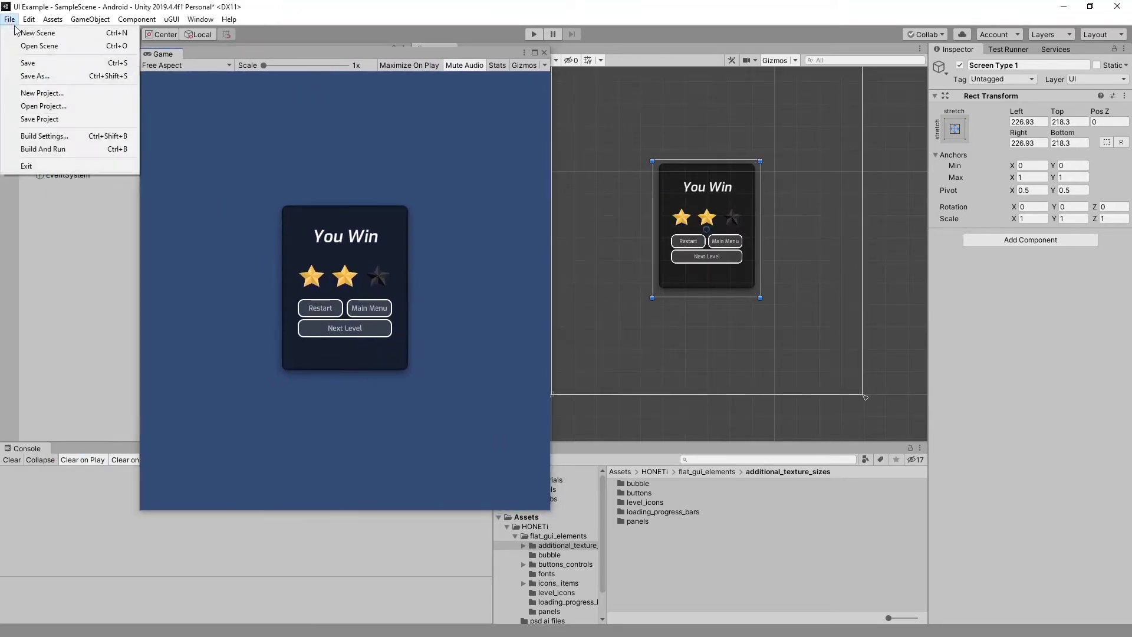
click(32, 69)
- Enlarge the Game window to cover most of the editor and shrink it again to compare the panel's stretching
drag(378, 52, 319, 30)
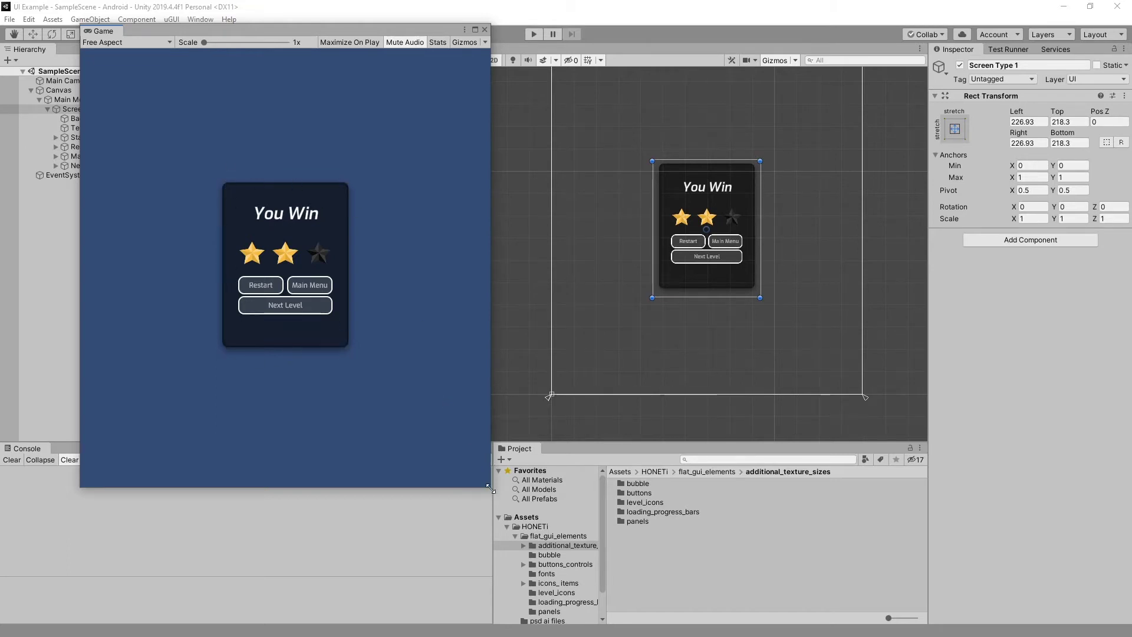
drag(489, 486, 804, 634)
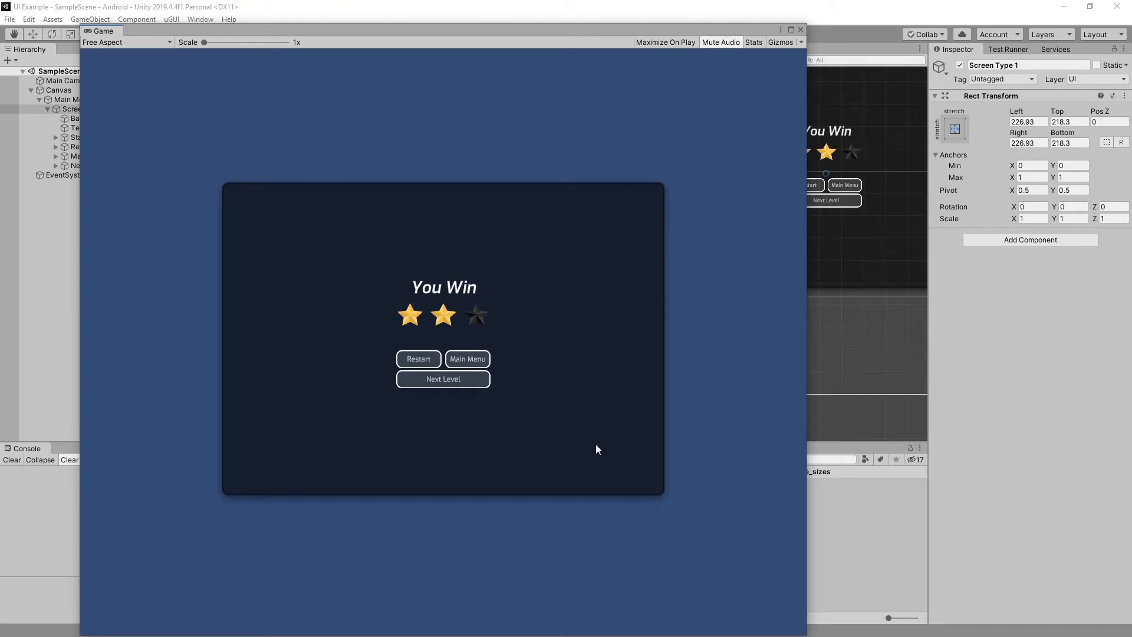
drag(574, 36, 446, 5)
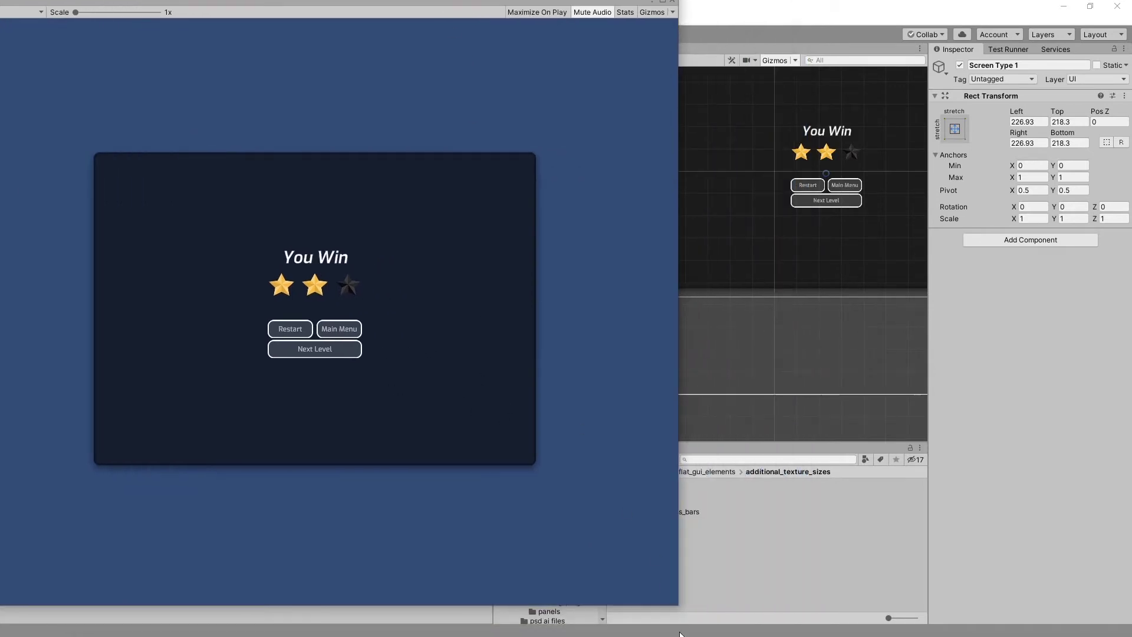
drag(677, 604, 394, 493)
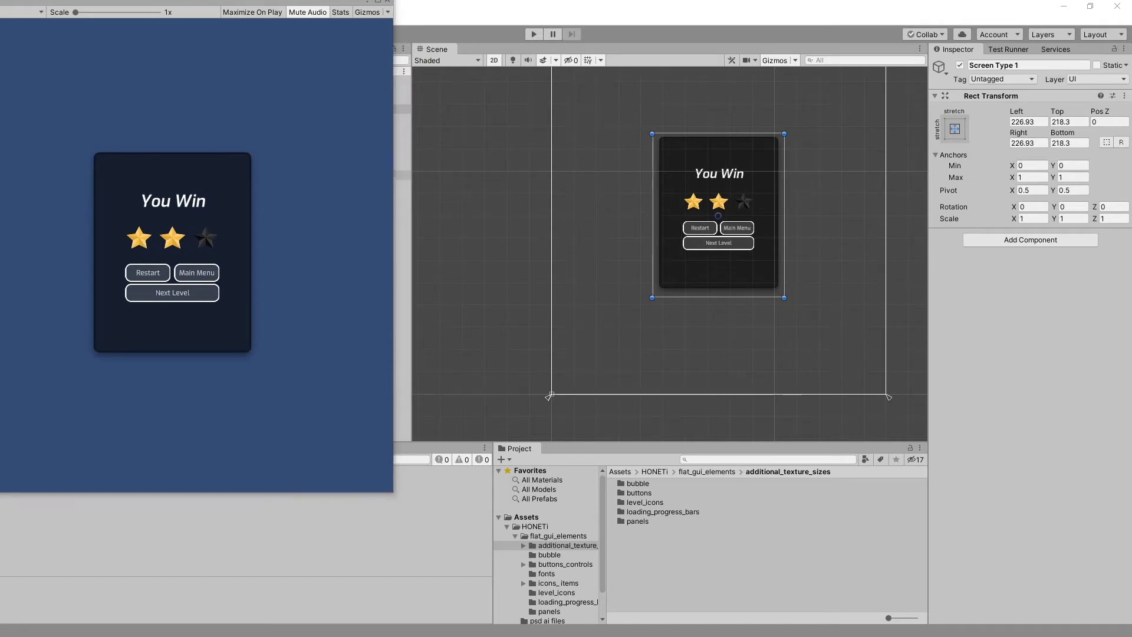
- Import the uGUITools script into the project's Assets folder and reposition the Game window so the Project files are accessible
drag(784, 554, 551, 484)
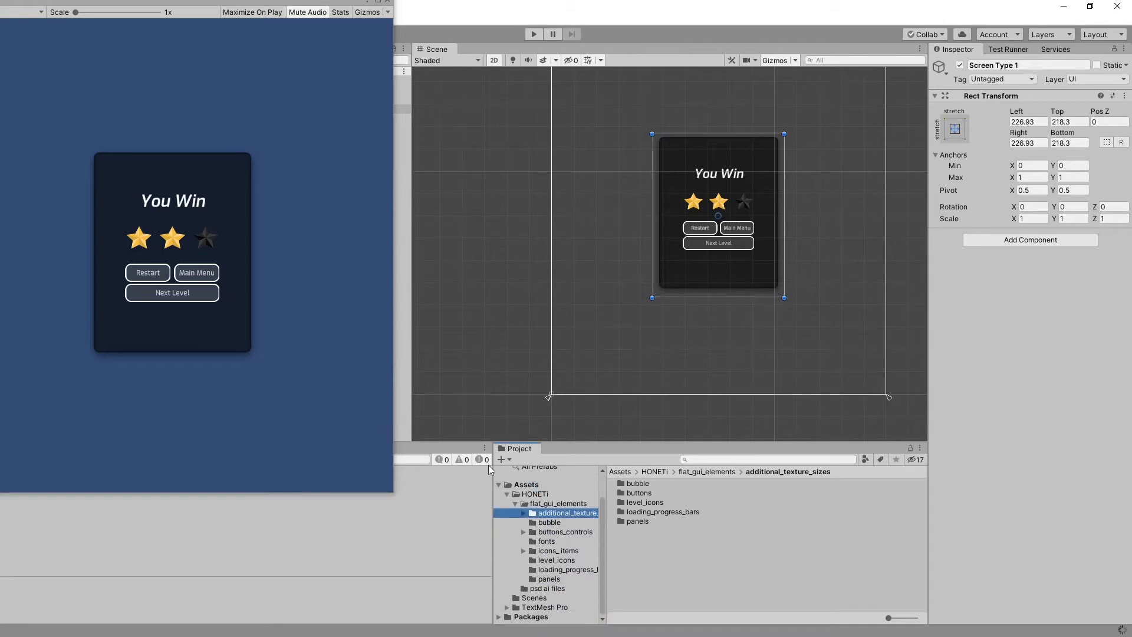
drag(259, 3, 579, 77)
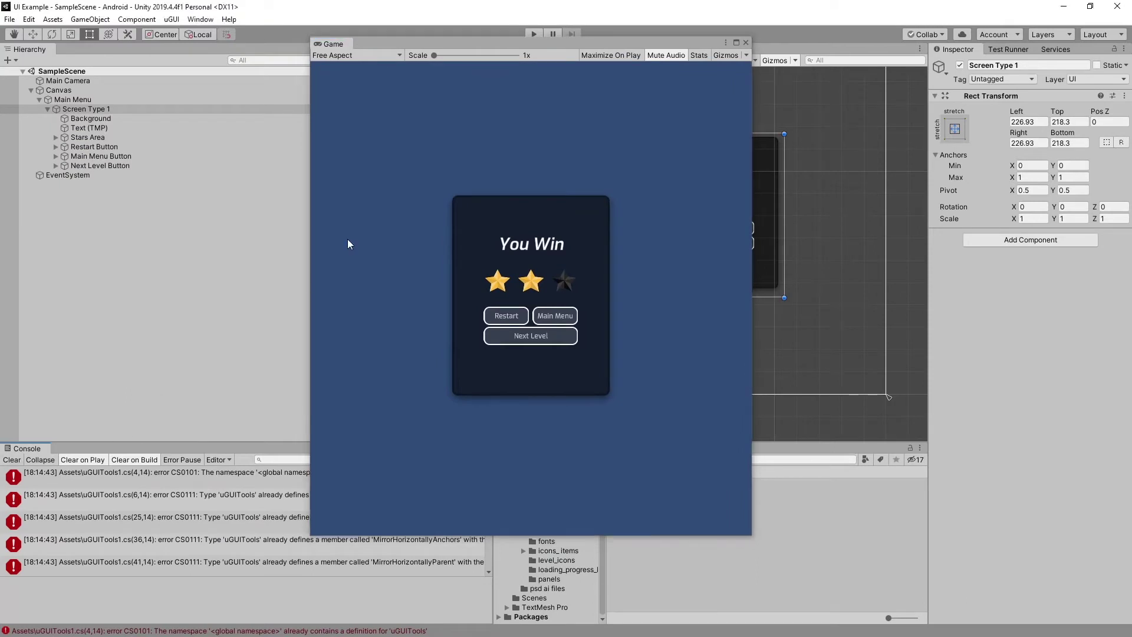
drag(519, 44, 243, 27)
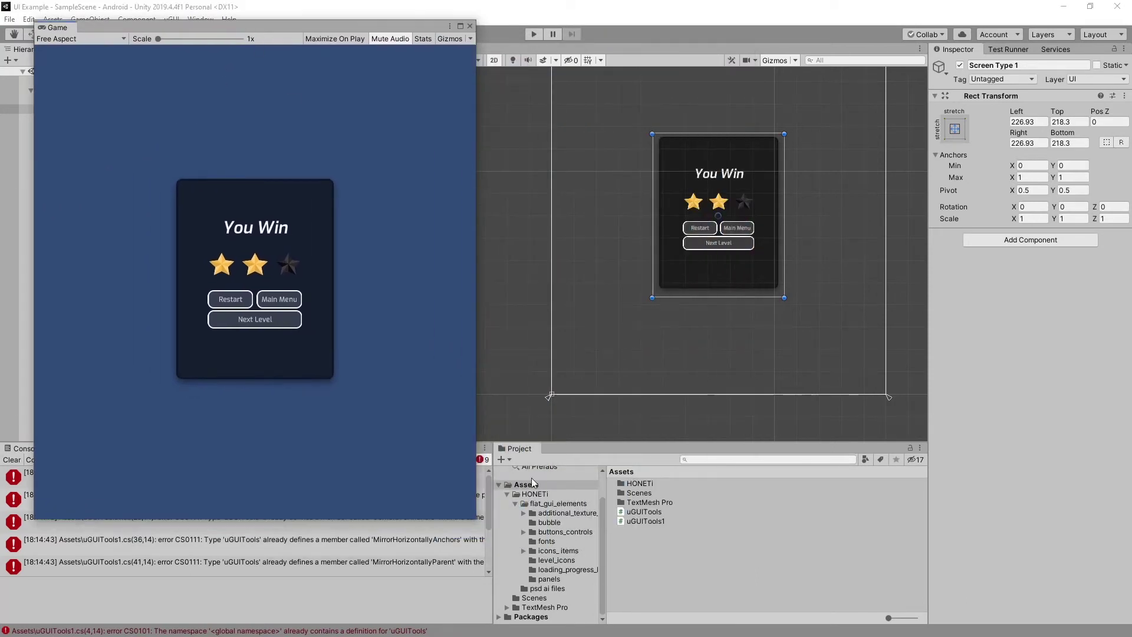
- Delete the duplicate uGUITools1 script from the Assets folder
click(649, 521)
right_click(655, 522)
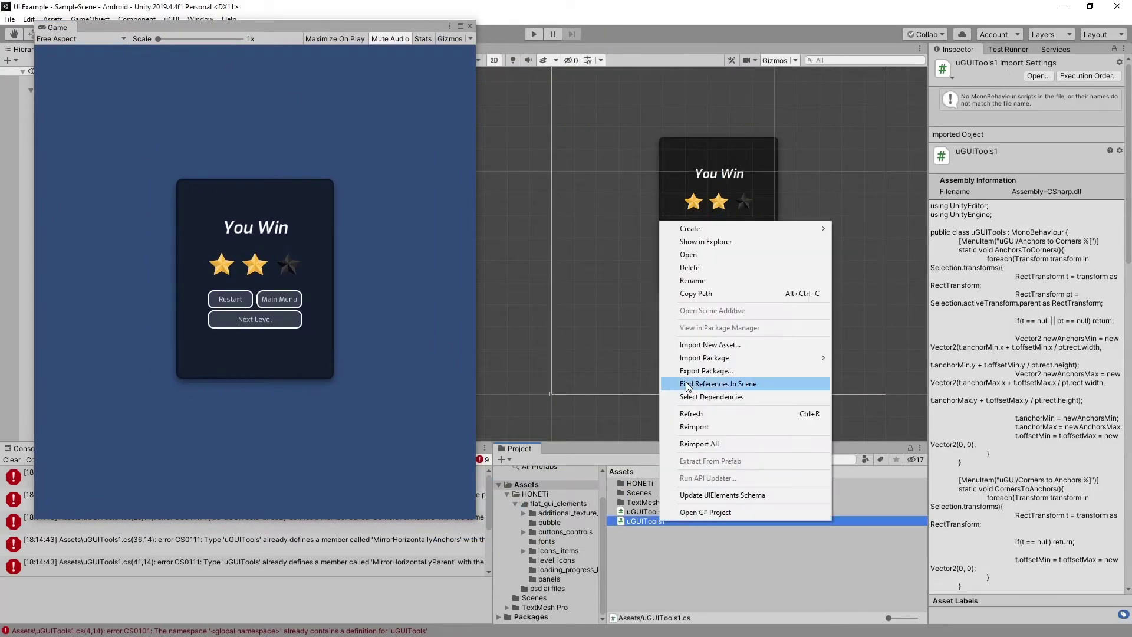
click(690, 267)
click(611, 348)
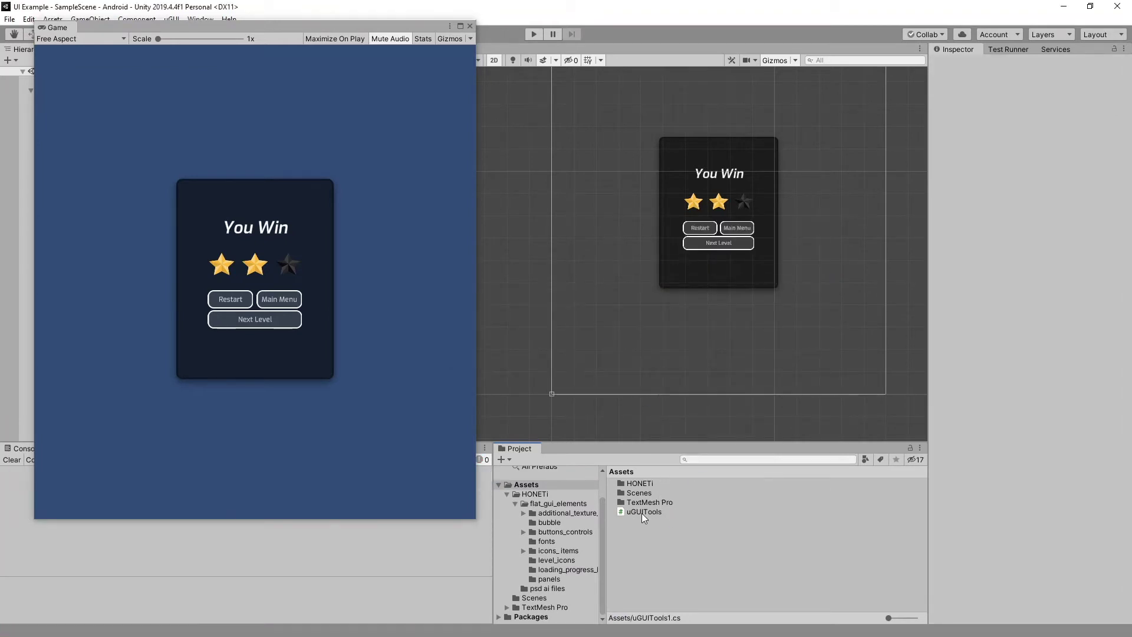
- Inspect the uGUITools script and the uGUI commands it provides
click(642, 512)
click(310, 26)
click(171, 20)
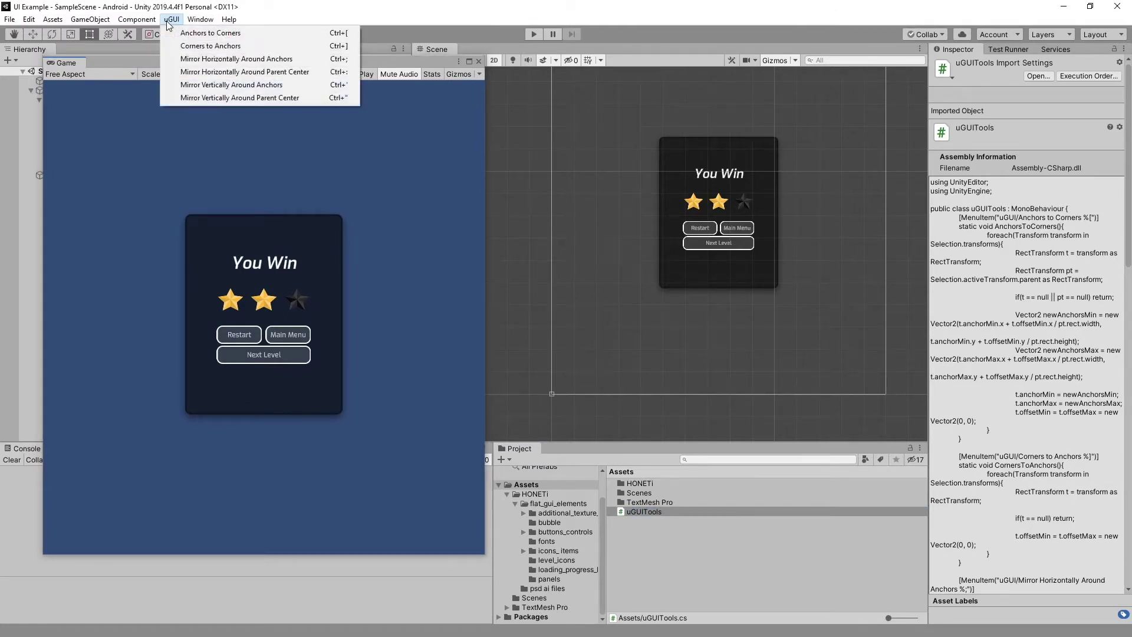
click(221, 5)
- Snap Screen Type 1's anchors to its own corners with Anchors to Corners, keeping the Game window clear of the panel
drag(276, 59, 436, 164)
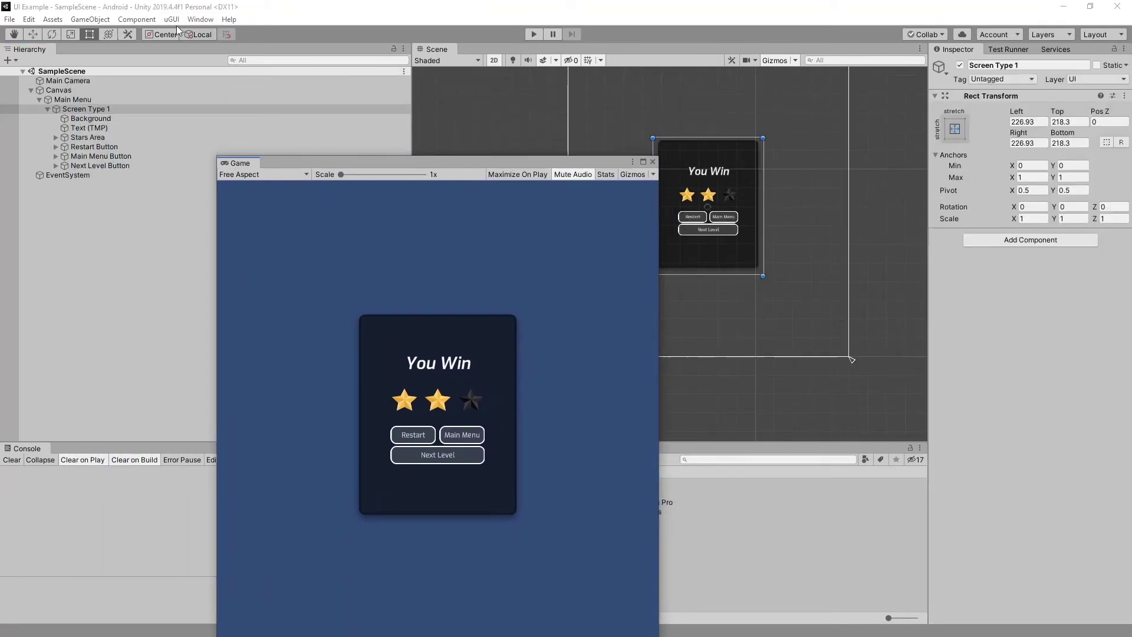
click(171, 19)
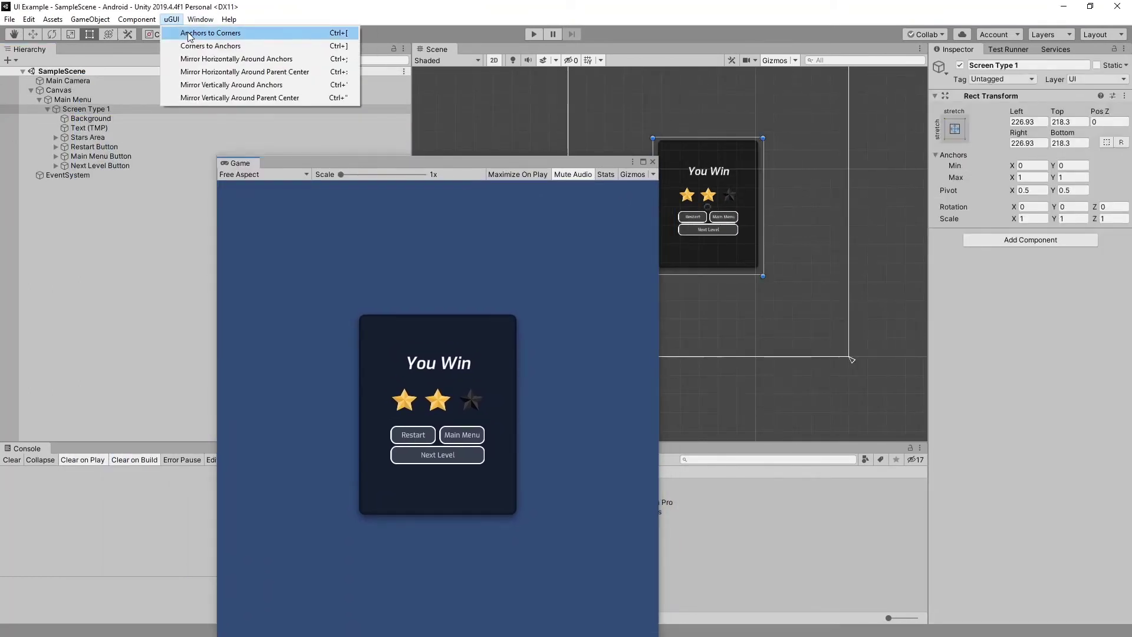
click(190, 35)
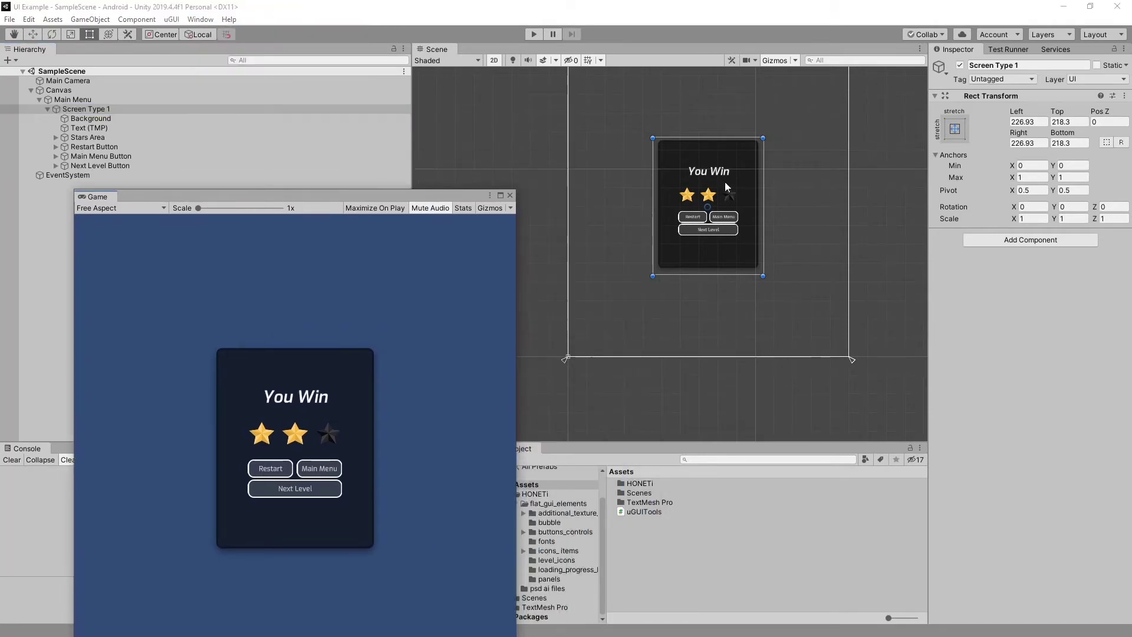
key(f)
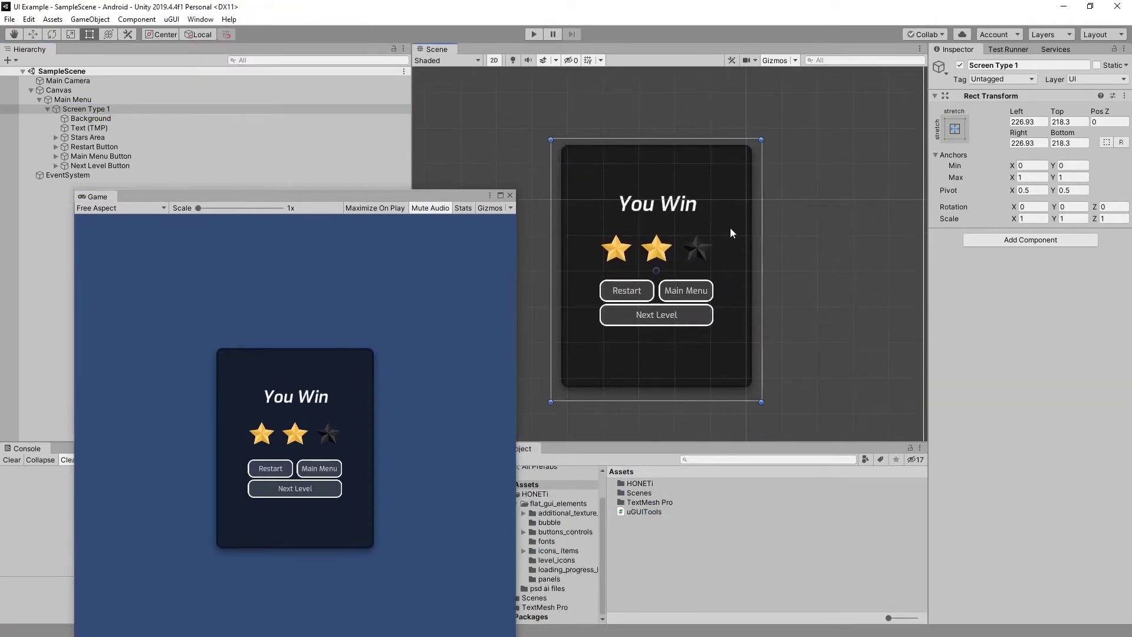
click(172, 19)
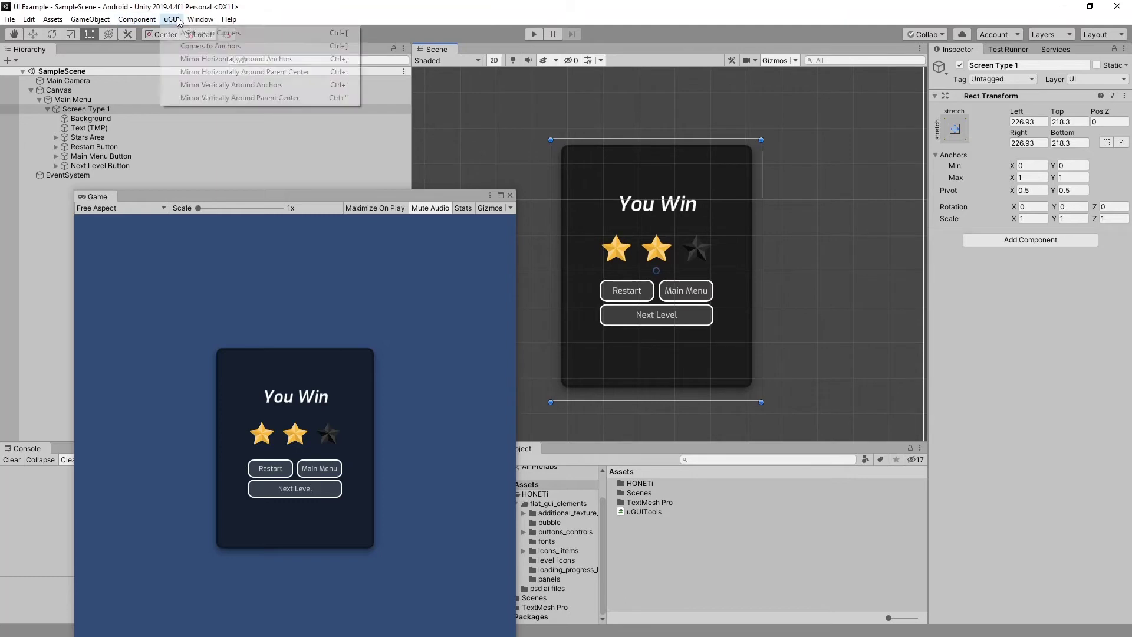
click(187, 37)
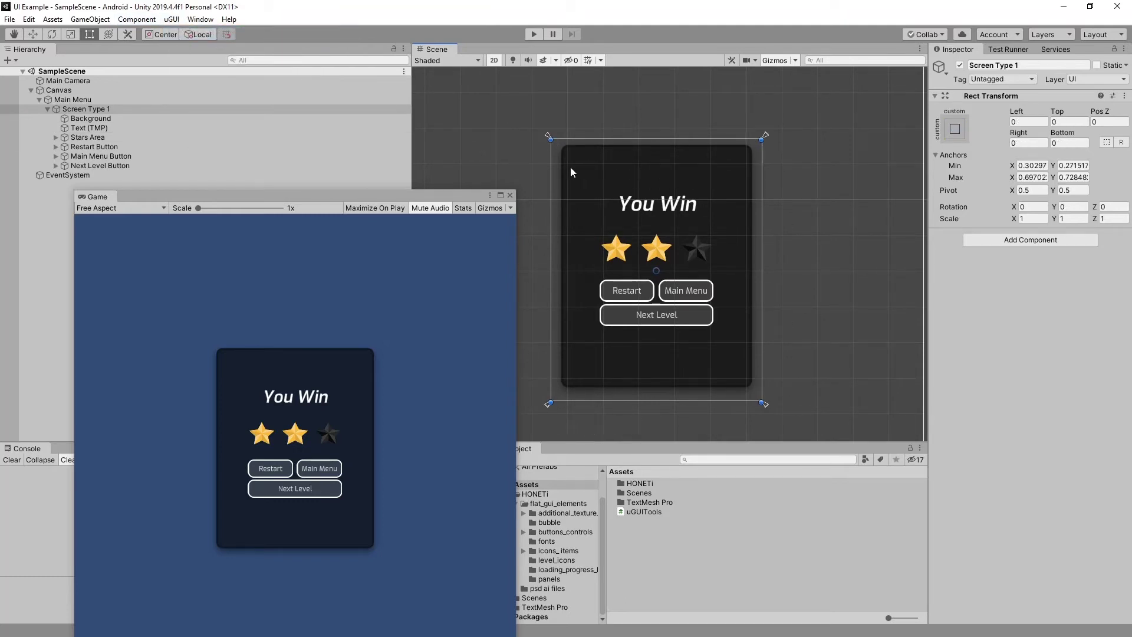
drag(434, 196, 415, 72)
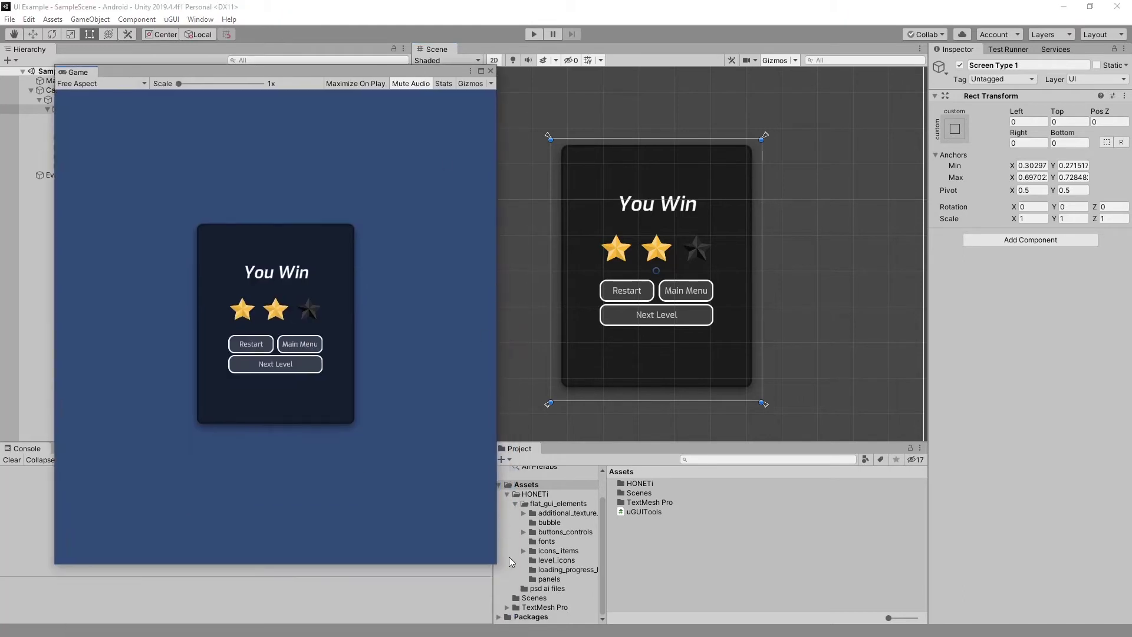
- Resize the Game window smaller and larger to check how Screen Type 1 and its contents respond
drag(497, 568, 384, 441)
drag(497, 565, 622, 636)
drag(573, 69, 551, 36)
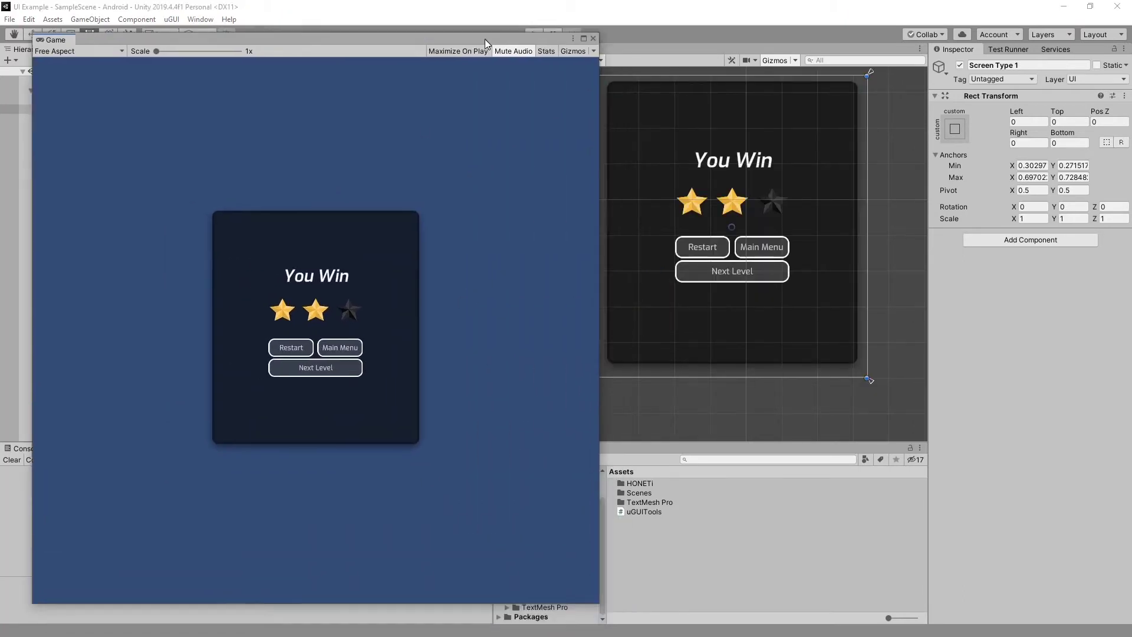
drag(601, 605, 276, 273)
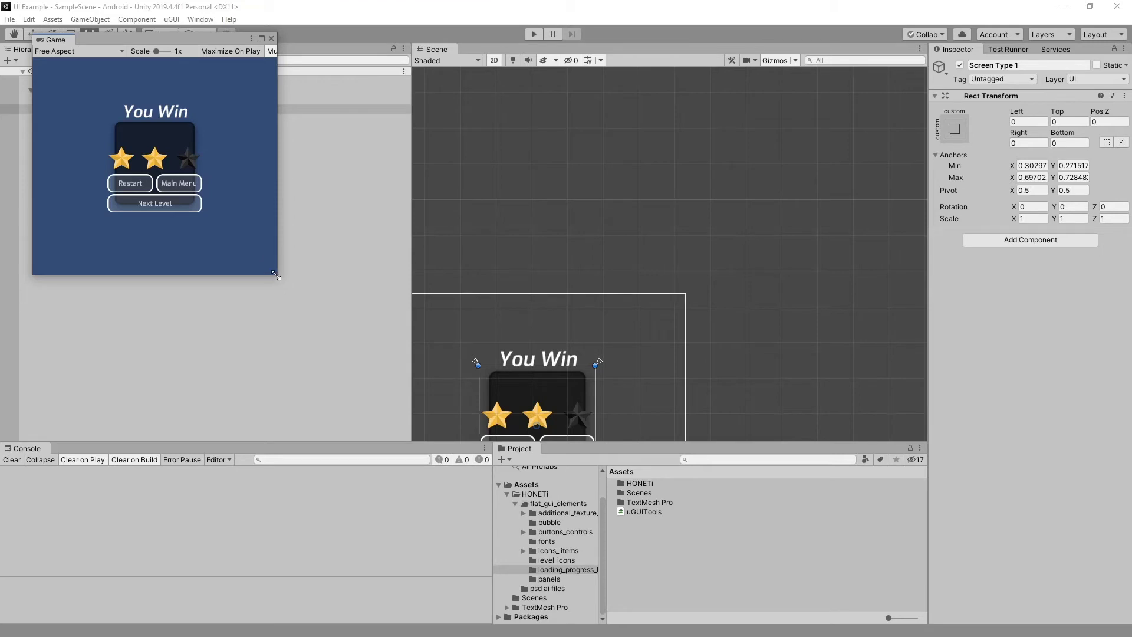
drag(277, 275, 477, 472)
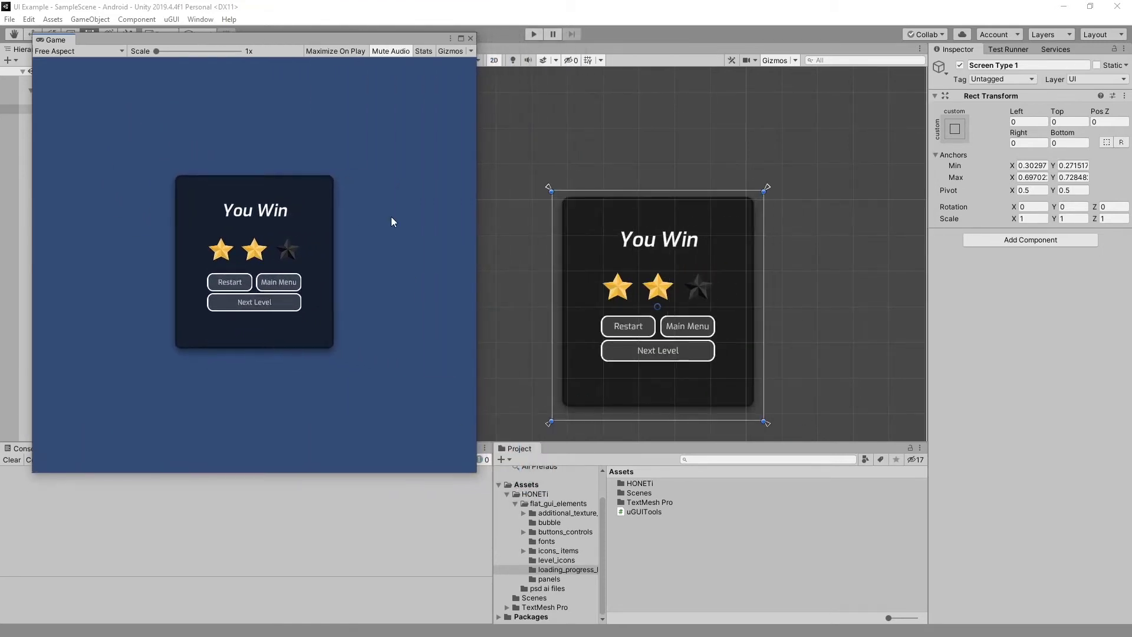
- Snap the anchors of Text (TMP), Stars Area, Restart Button, Main Menu Button and Next Level Button to their corners
drag(333, 42, 531, 44)
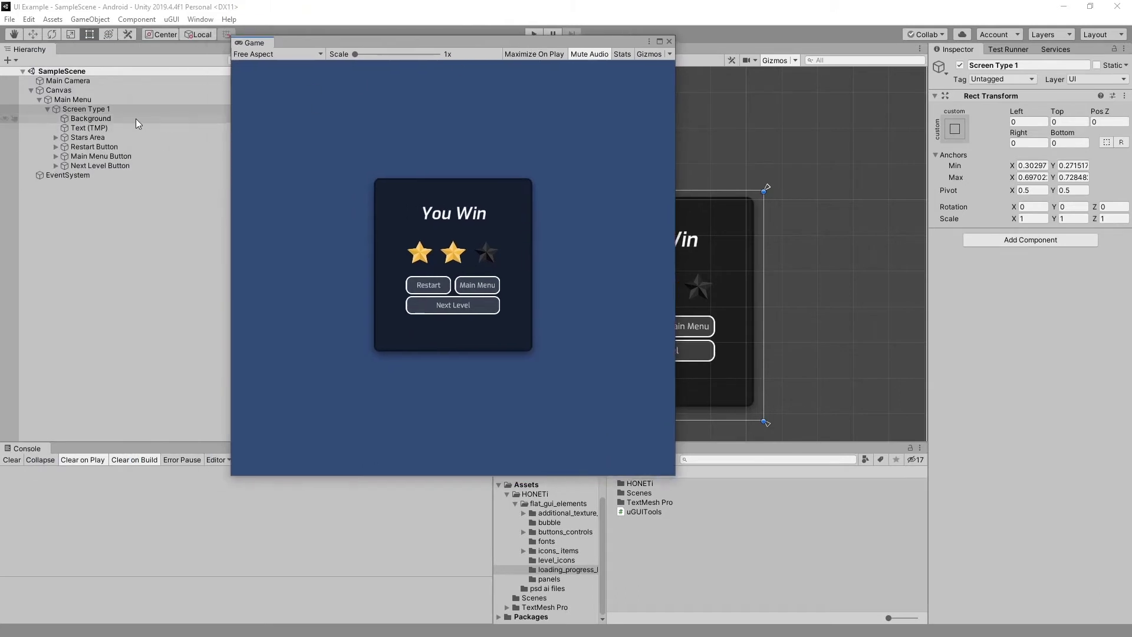
click(136, 119)
click(136, 128)
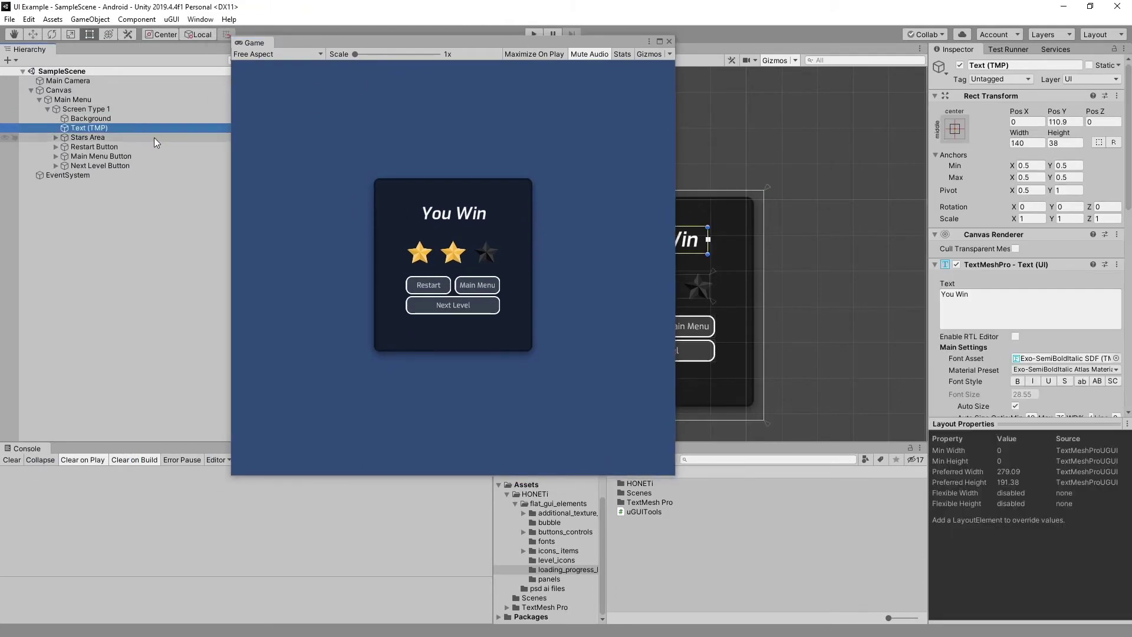
ctrl+click(79, 137)
ctrl+click(85, 147)
ctrl+click(113, 157)
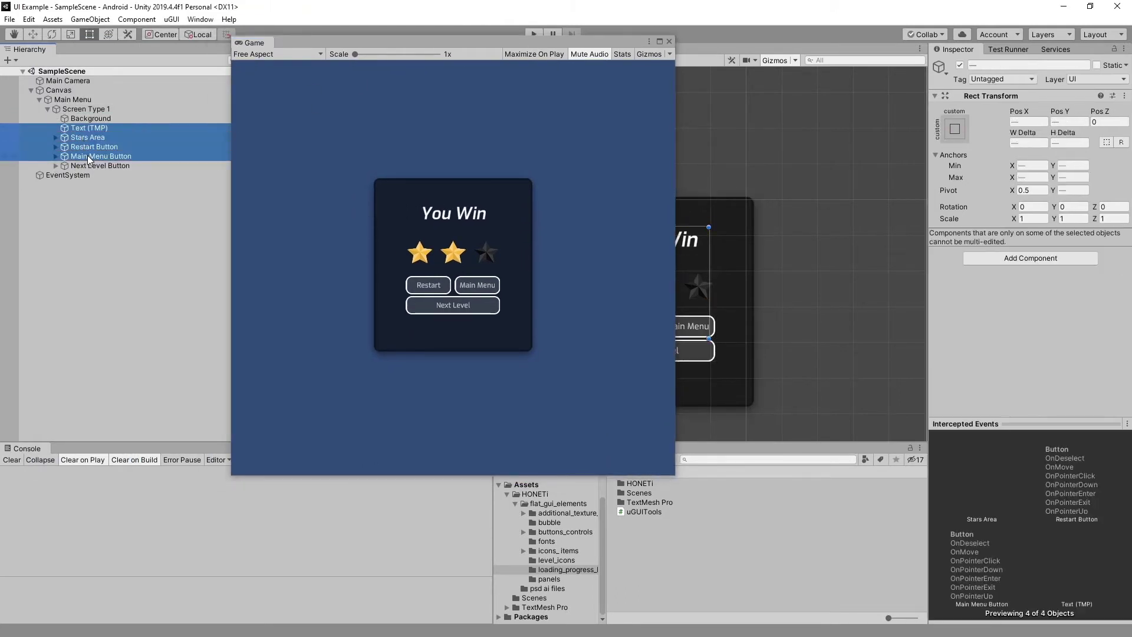
ctrl+click(135, 165)
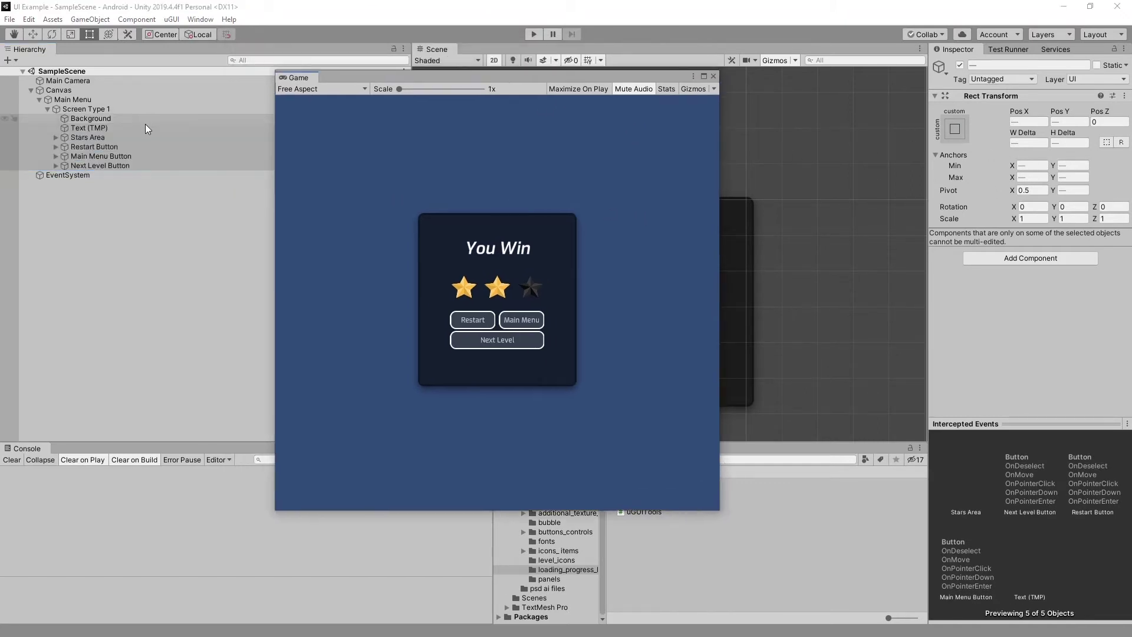
click(140, 128)
shift+click(114, 165)
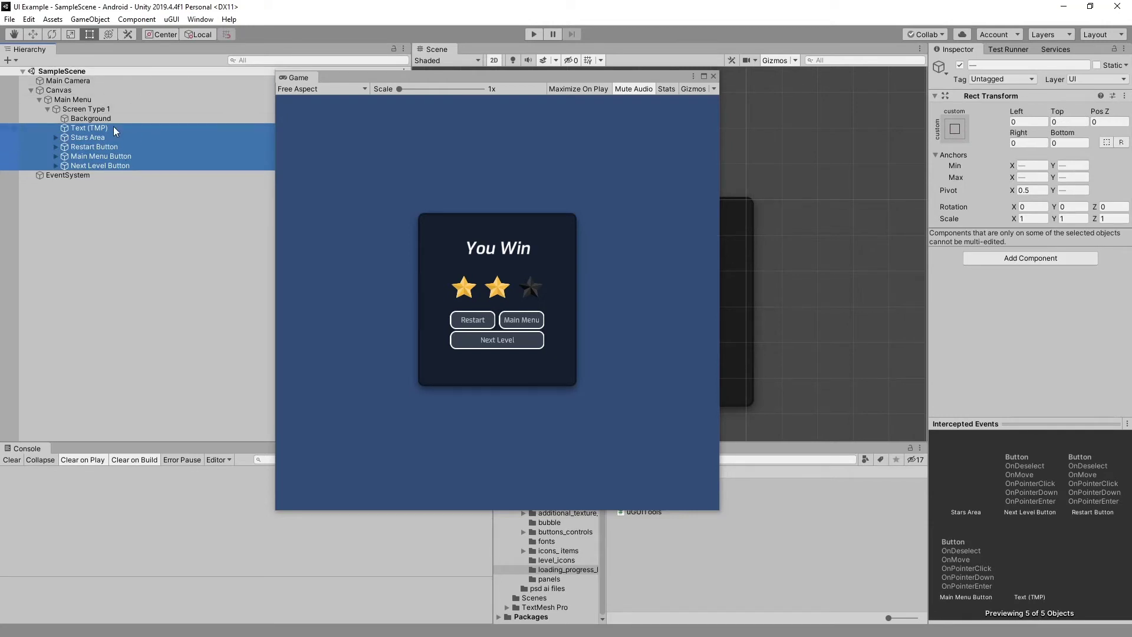
- Examine the anchor positions of the title text, Stars Area and buttons in the Scene view, with the Game window clear of them
drag(483, 80, 137, 151)
click(124, 128)
shift+click(109, 166)
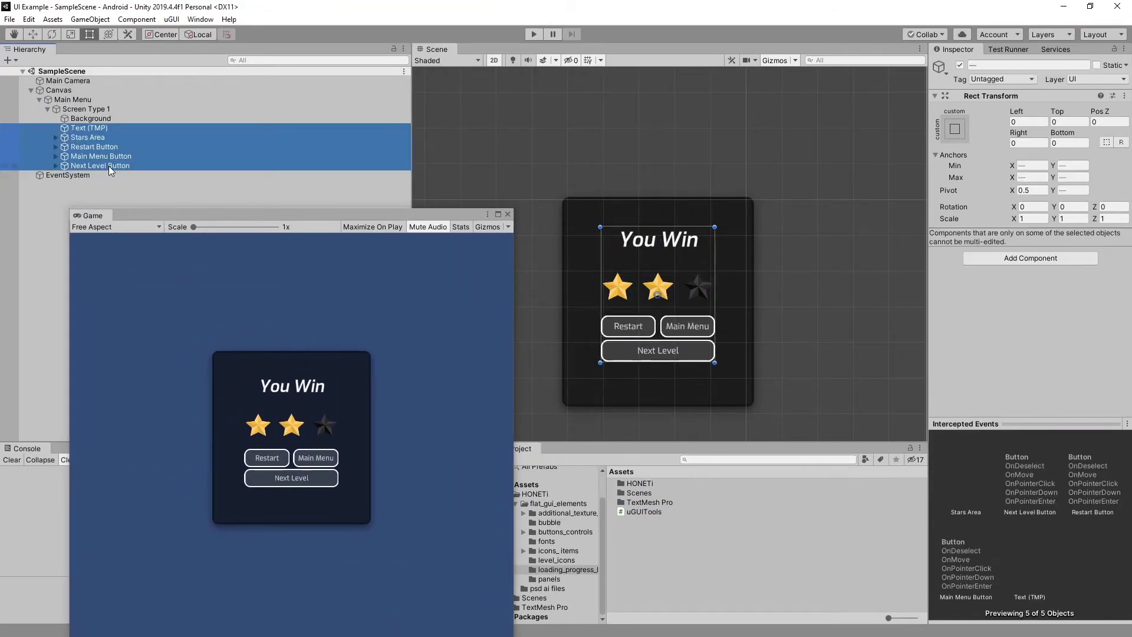
click(90, 128)
scroll(699, 198, up, 2)
scroll(679, 209, up, 5)
middle_drag(587, 250, 582, 121)
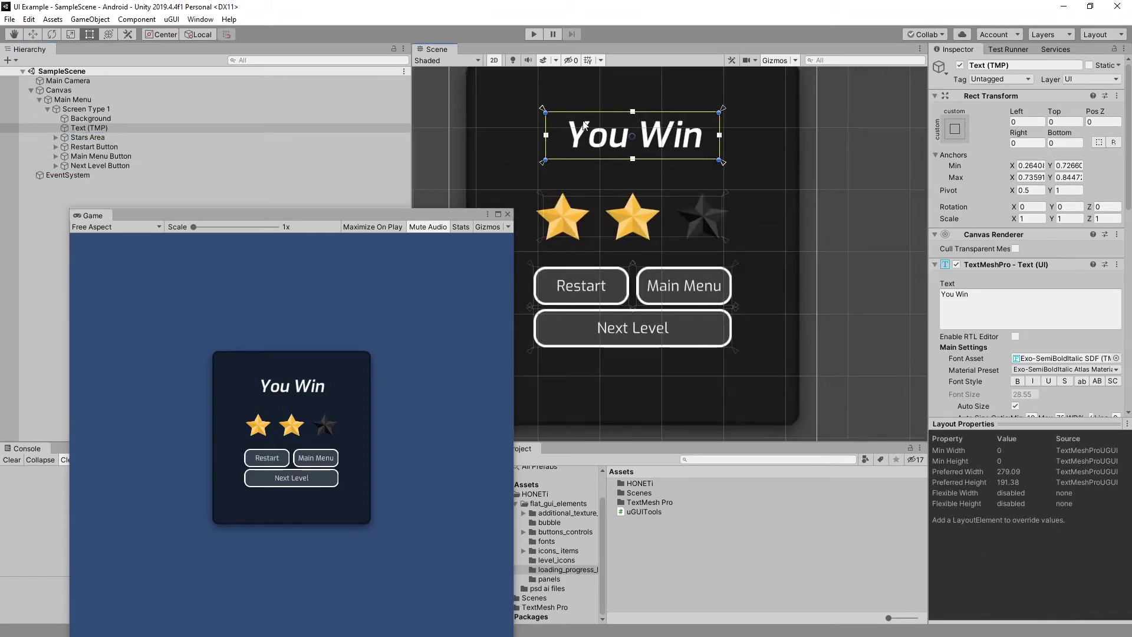
click(121, 137)
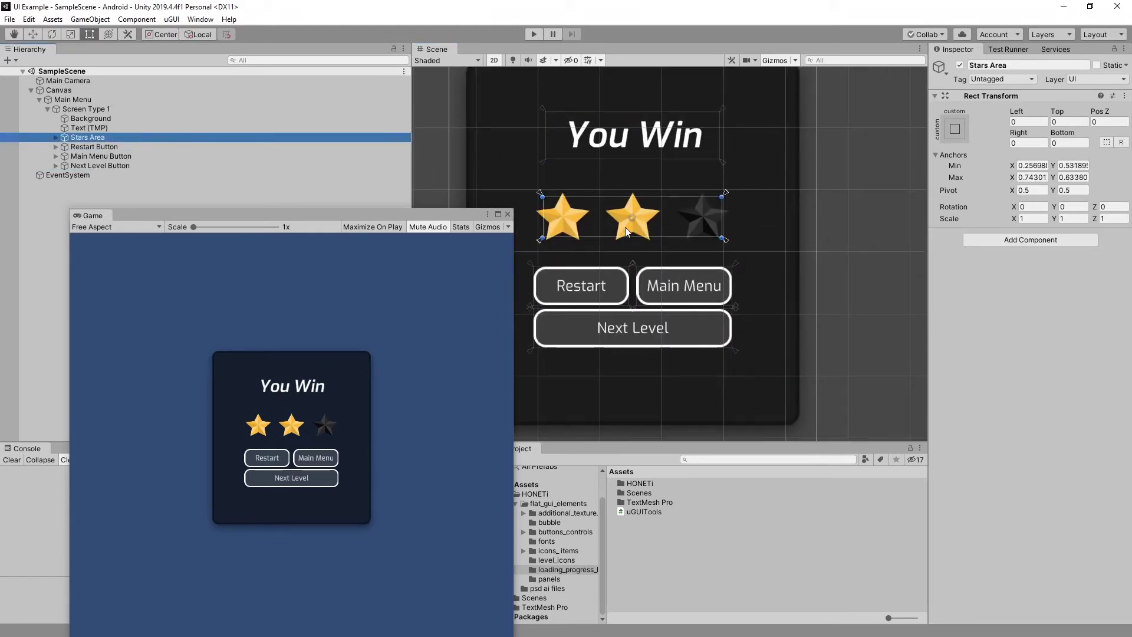
click(76, 156)
click(97, 167)
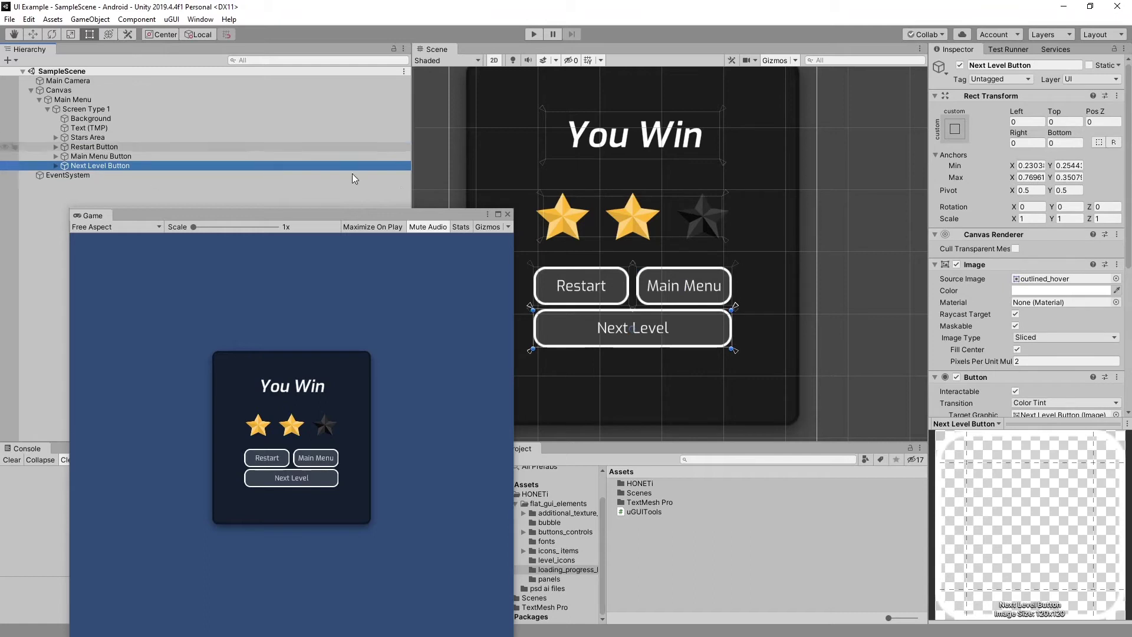
scroll(592, 251, down, 2)
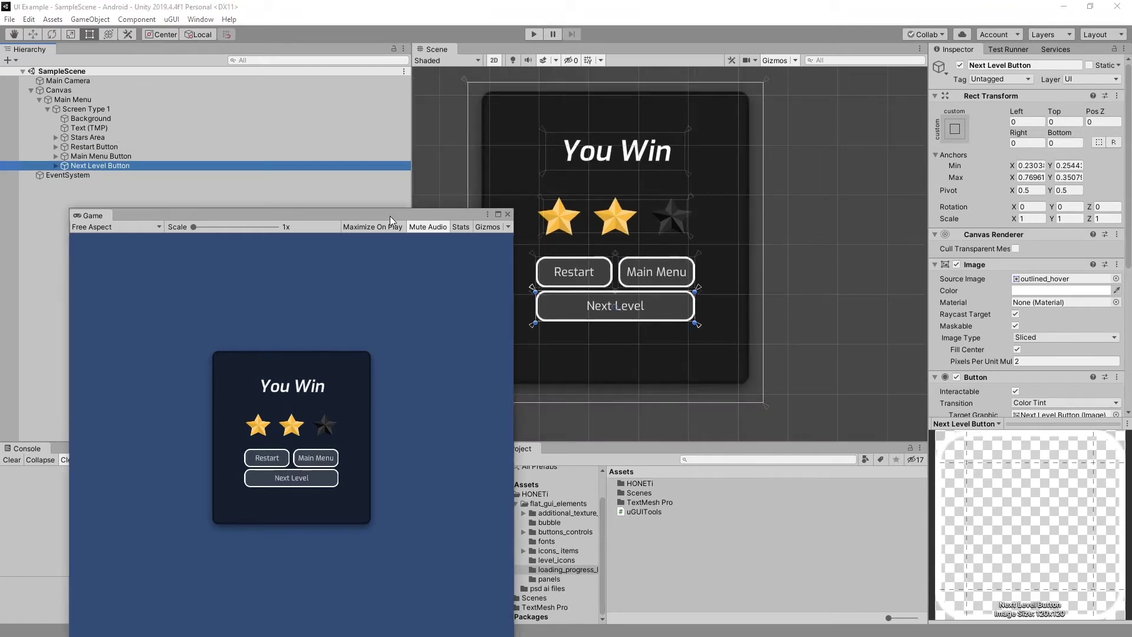
- Resize the Game window to check how the panel's title, stars and buttons scale
drag(390, 216, 364, 23)
drag(484, 453, 470, 473)
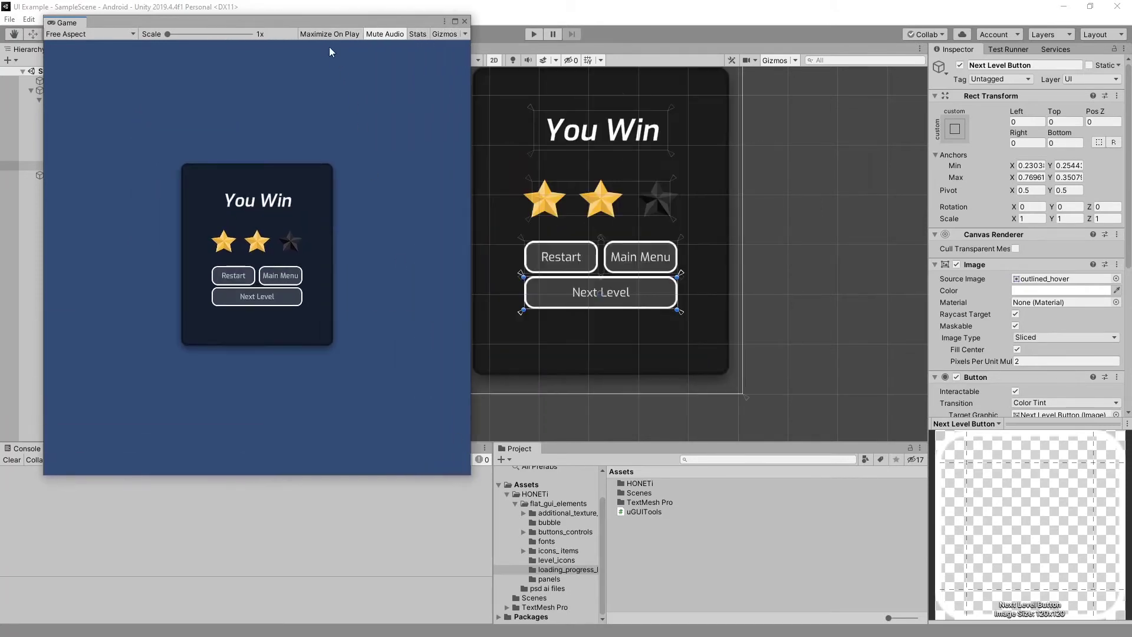
drag(331, 23, 596, 51)
- Snap the anchors of all three star images inside Stars Area to their own corners with Anchors to Corners
click(58, 140)
click(56, 138)
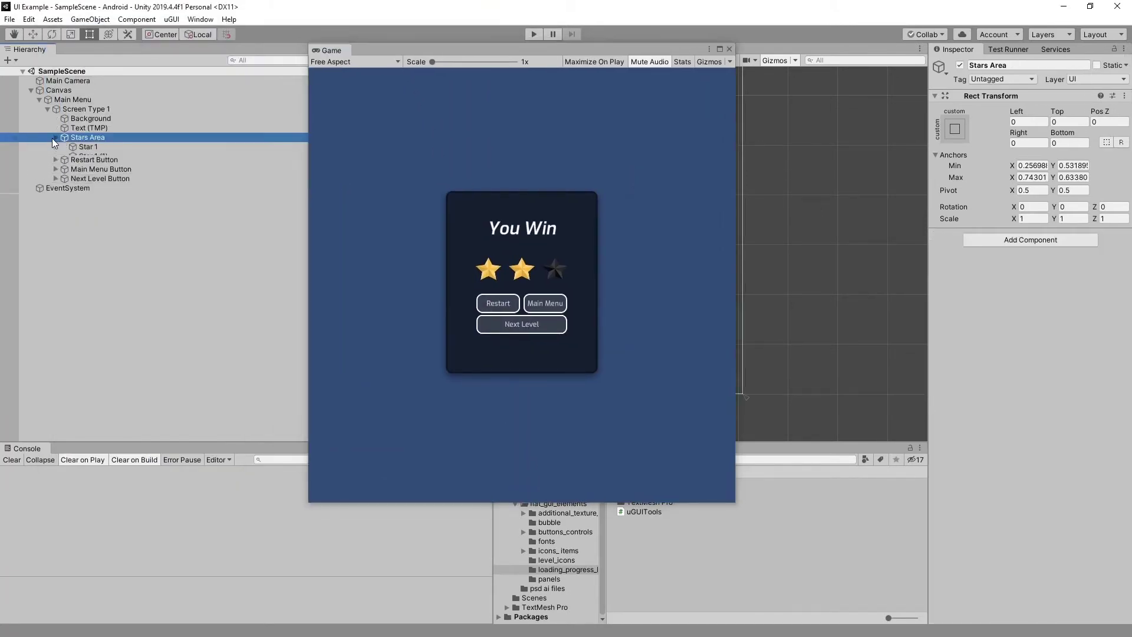
click(86, 146)
shift+click(129, 165)
scroll(1033, 273, down, 1)
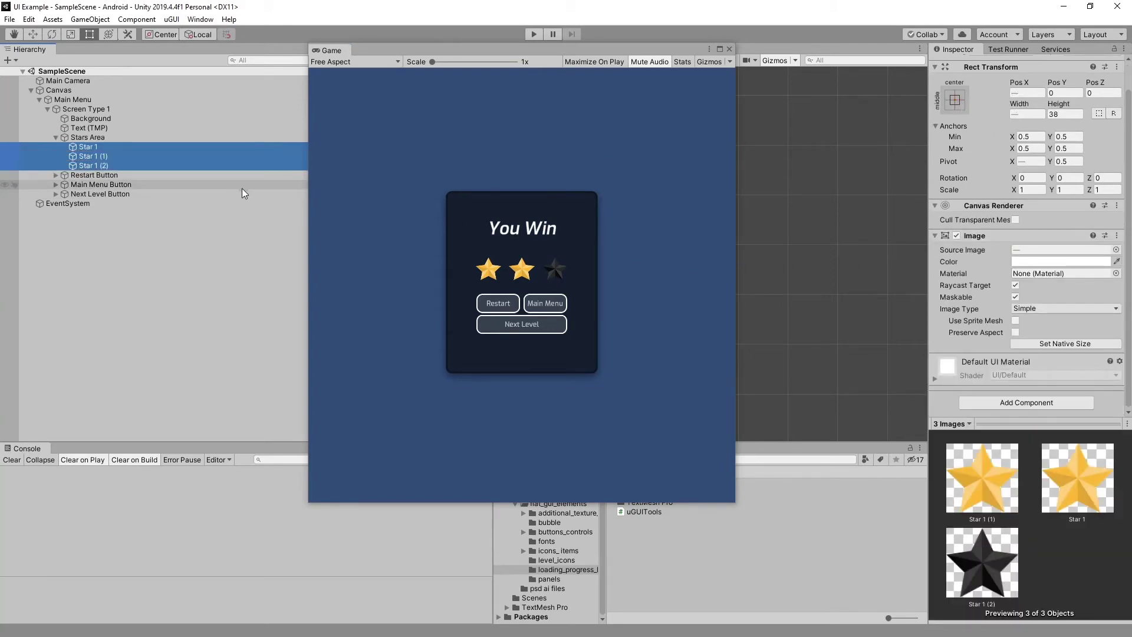
key(ctrl+bracketleft)
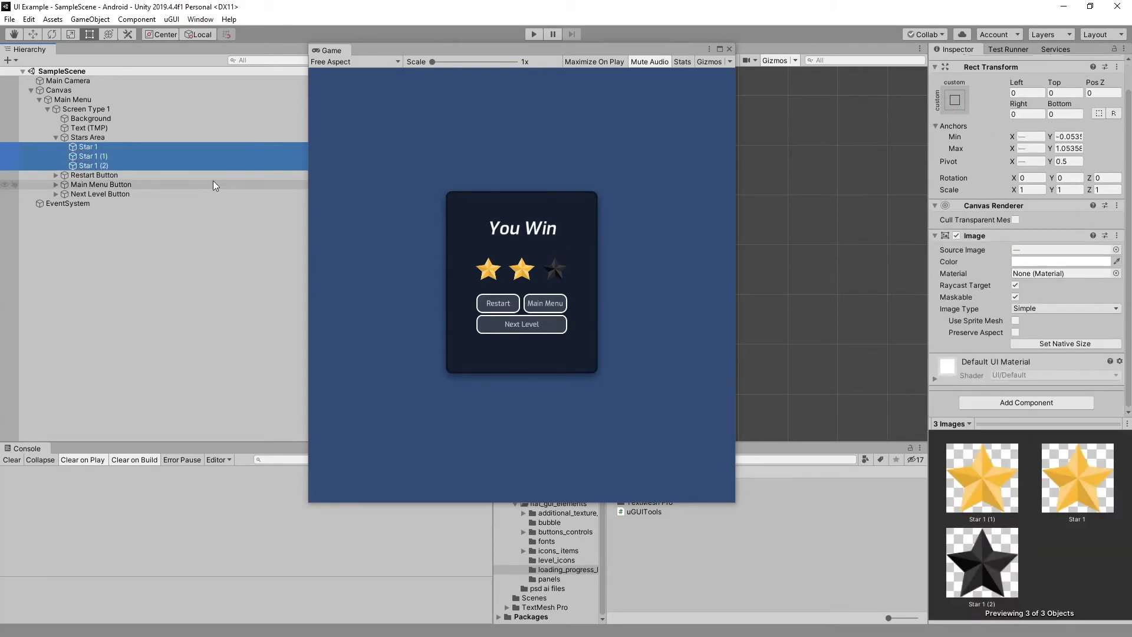
click(171, 18)
click(188, 47)
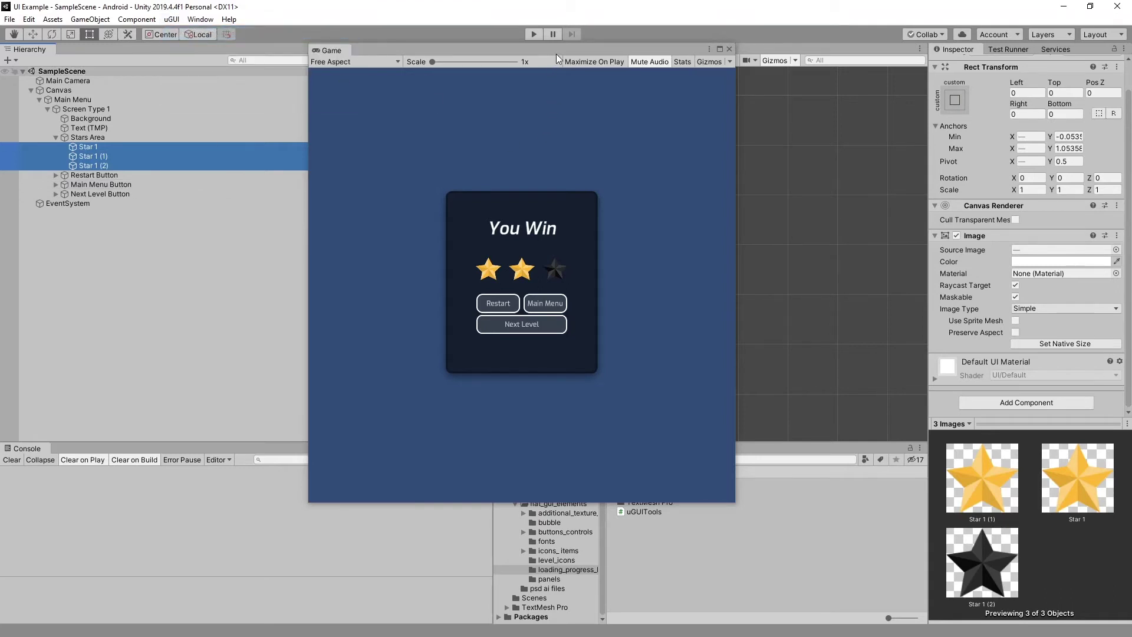
- Resize the Game window to wide and tall shapes to check how the stars stretch
drag(734, 506, 669, 303)
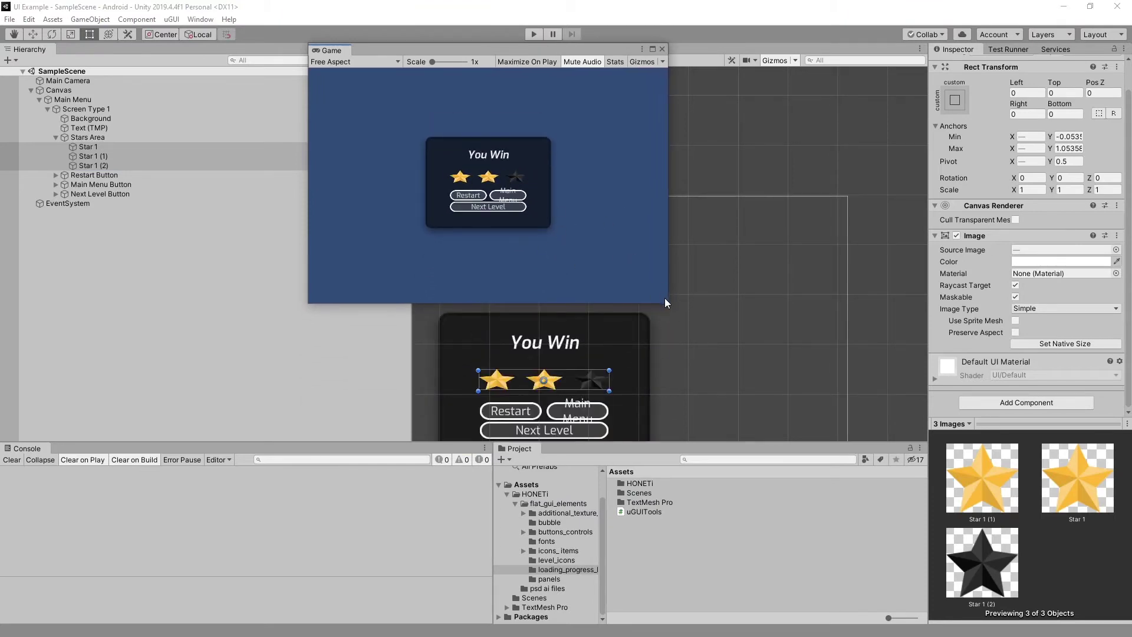
drag(669, 304, 571, 571)
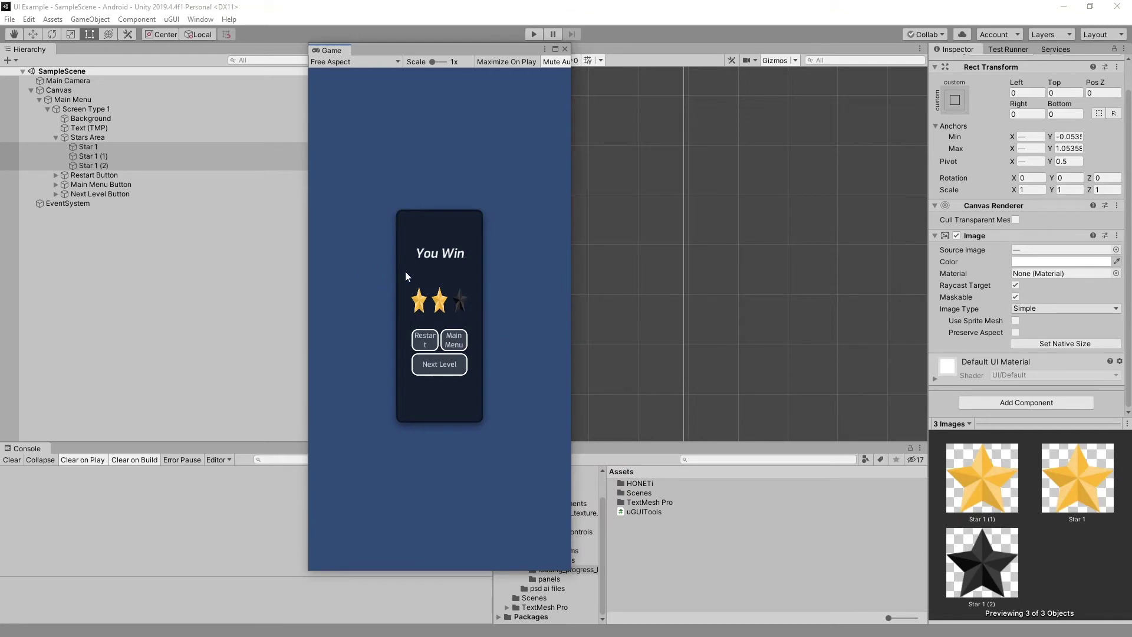
drag(569, 570, 641, 433)
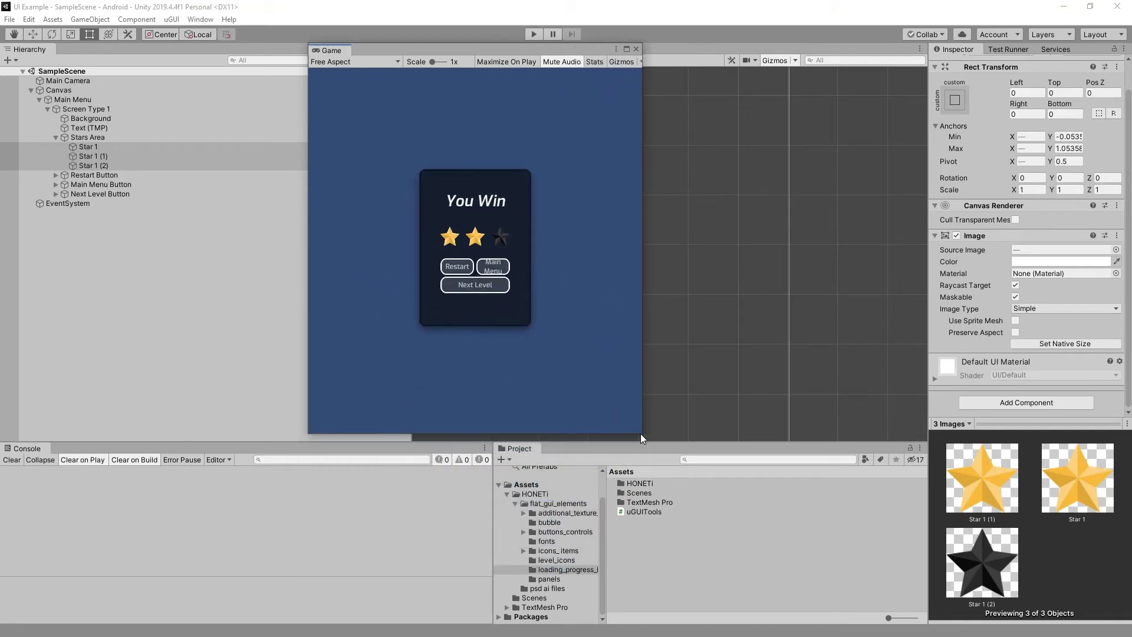
click(151, 146)
shift+click(151, 165)
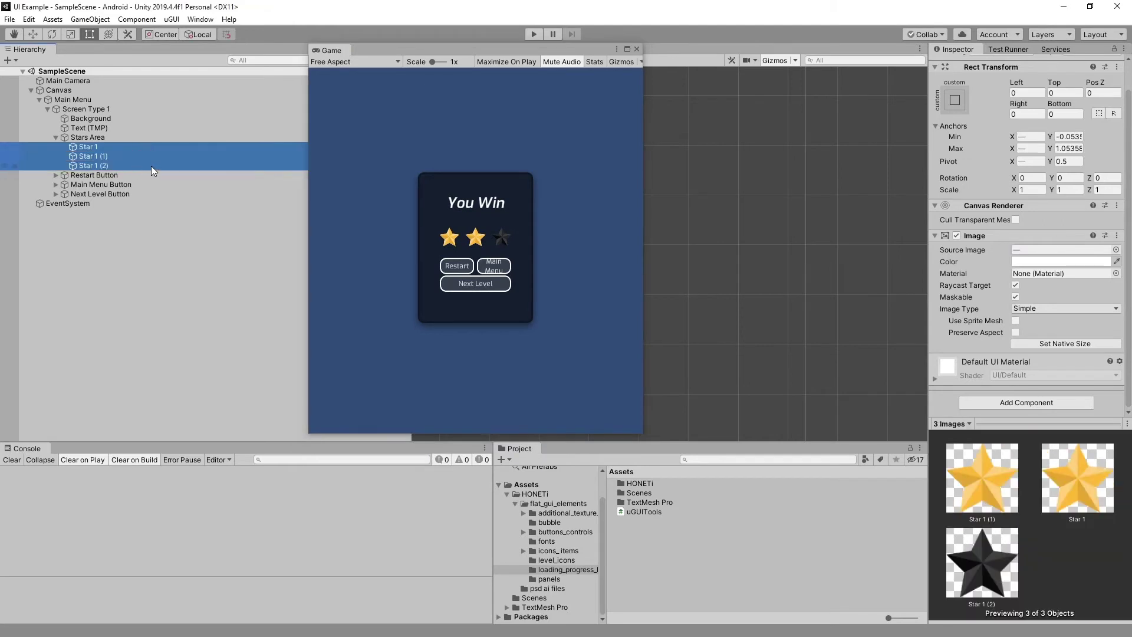
click(1029, 403)
text(scaler)
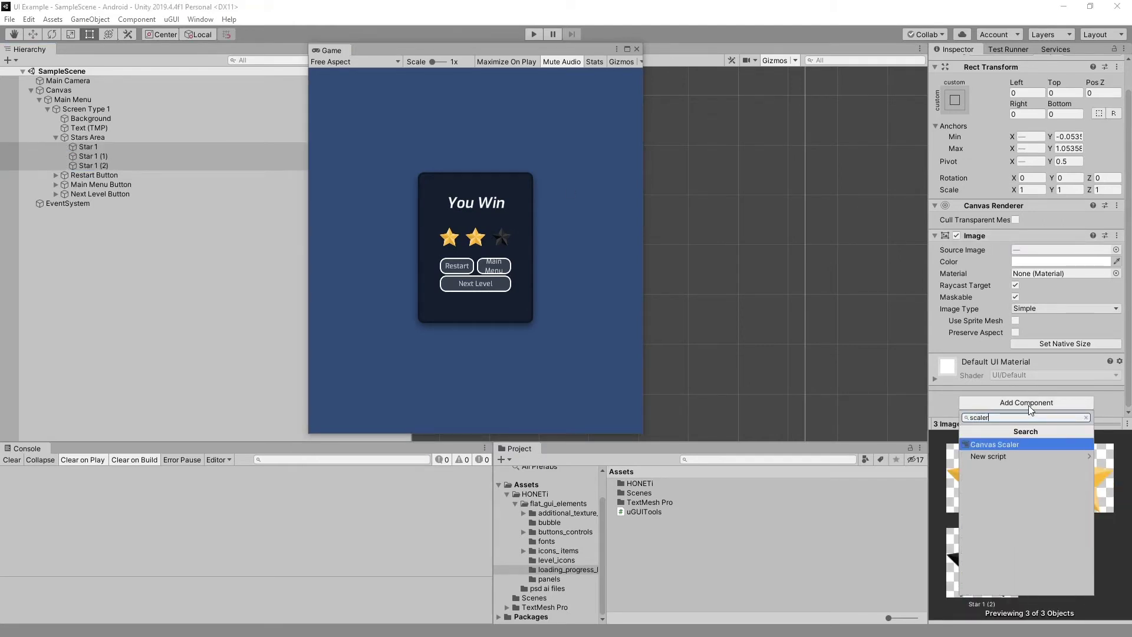
key(BackSpace)
key(Return)
scroll(1029, 405, down, 3)
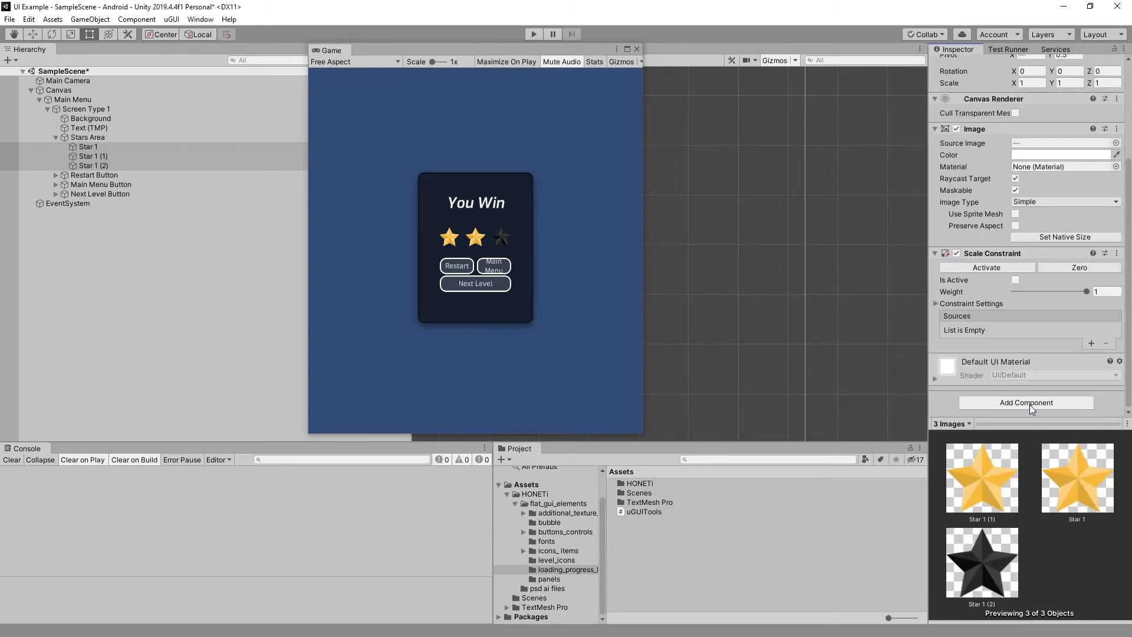
right_click(989, 250)
click(1014, 275)
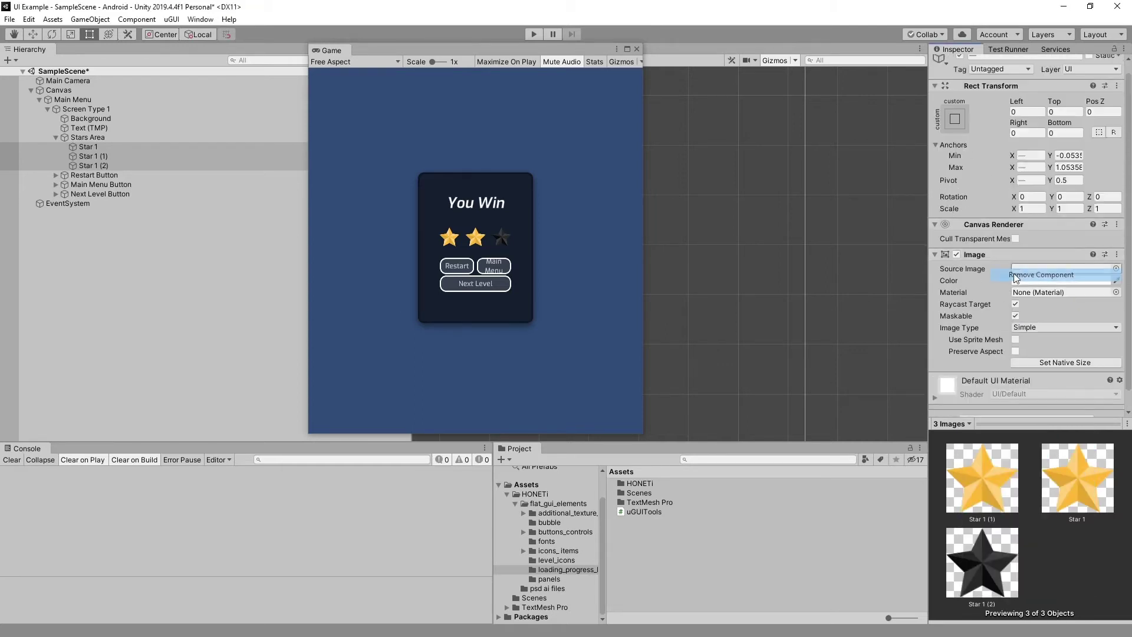
- Add an Aspect Ratio Fitter component to the three selected star images
scroll(1024, 400, down, 1)
click(1028, 401)
text(anvas)
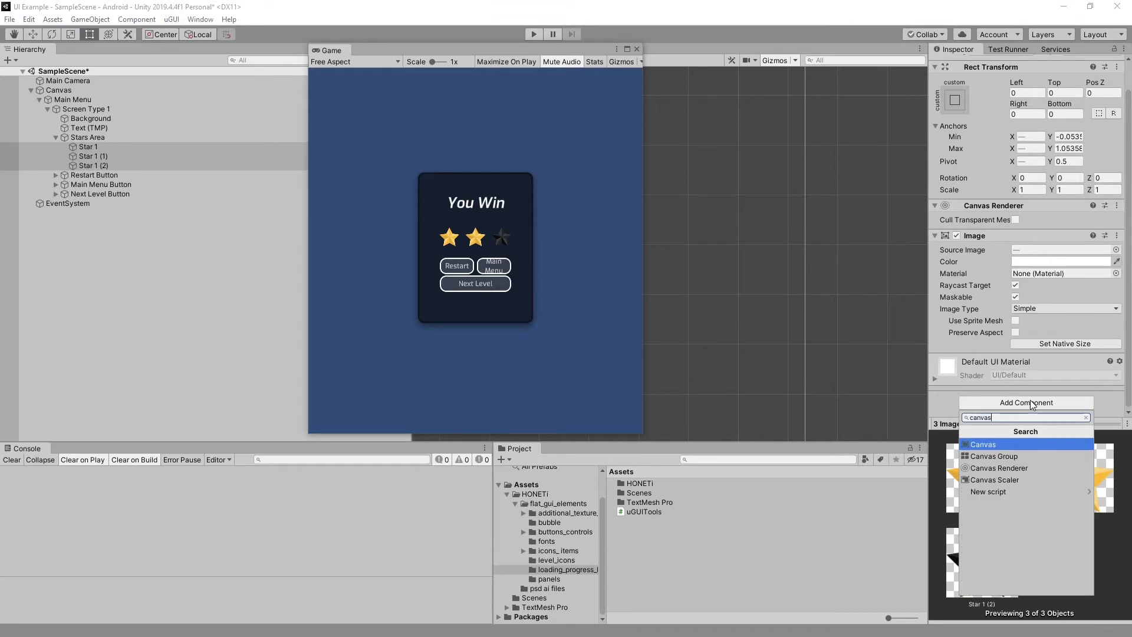
key(BackSpace)
key(BackSpace)
key(BackSpace)
key(BackSpace)
text(aspe)
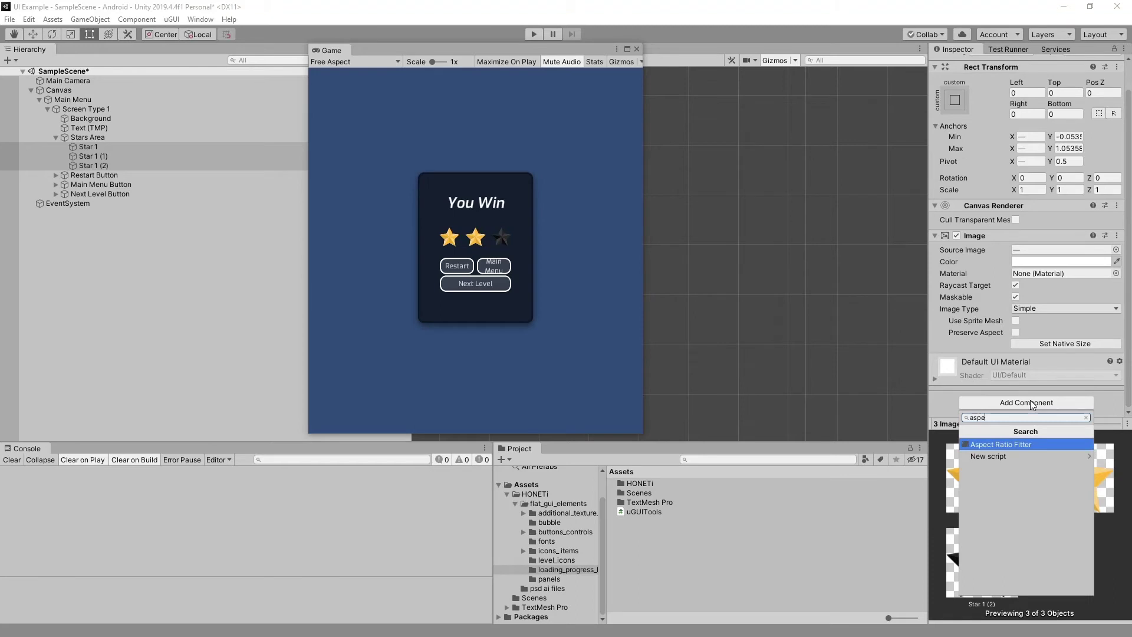
key(Return)
scroll(1031, 384, down, 2)
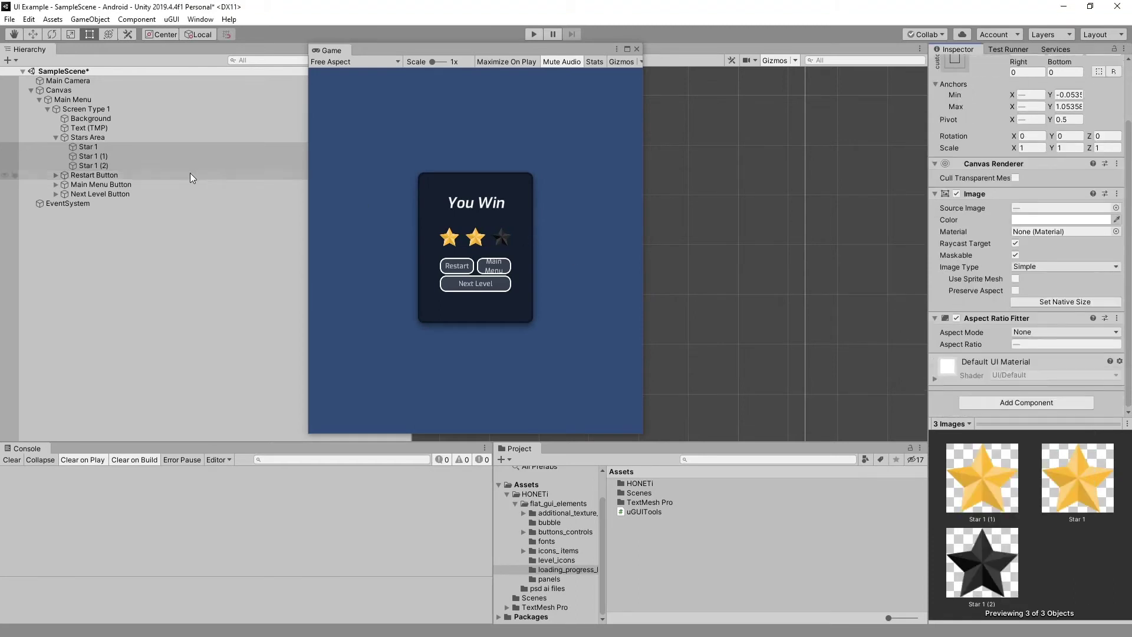
- Set the stars' Aspect Ratio Fitter to Width Controls Height with an aspect ratio of 1
click(1046, 332)
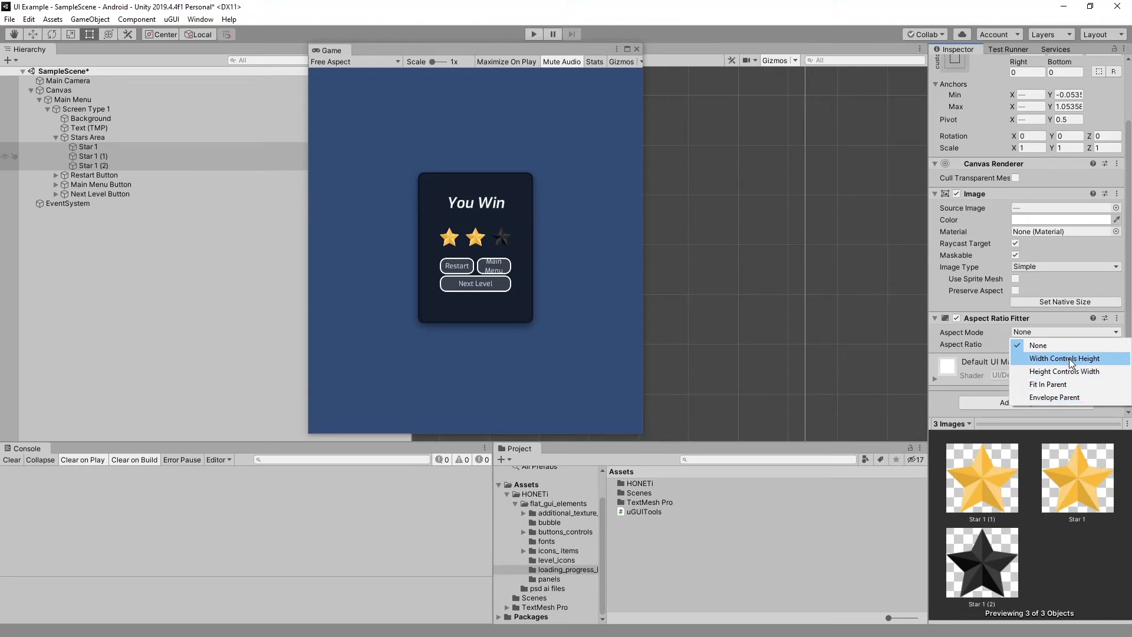
click(1072, 361)
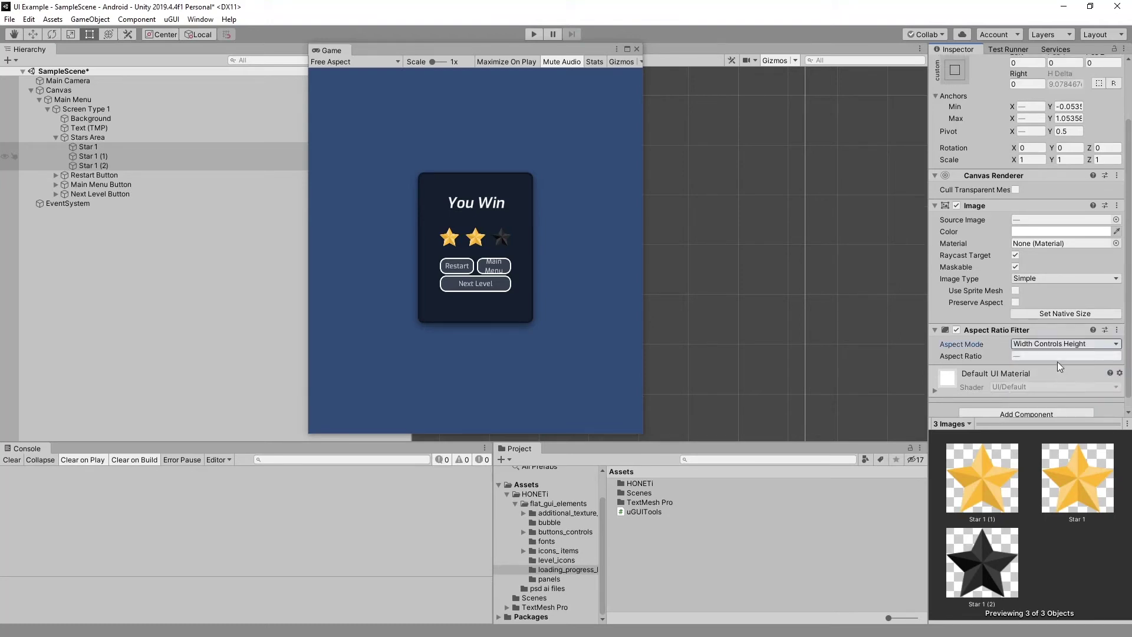
click(1052, 345)
click(1058, 347)
click(1093, 355)
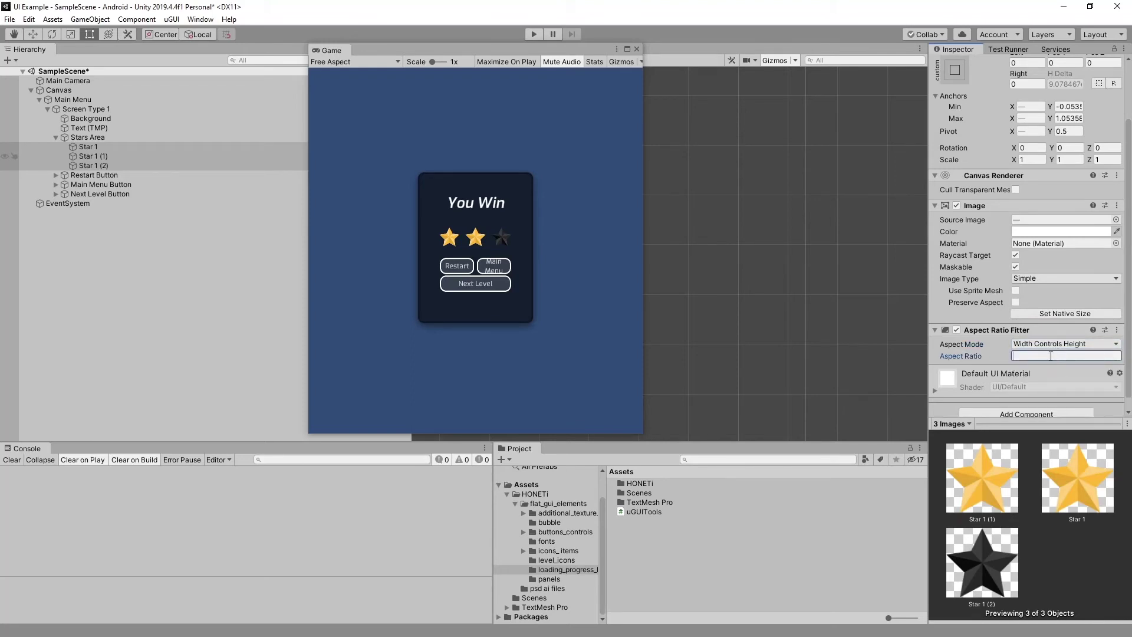
text(1)
- Reposition and resize the Game window to check that the stars keep their proportions
drag(502, 49, 265, 49)
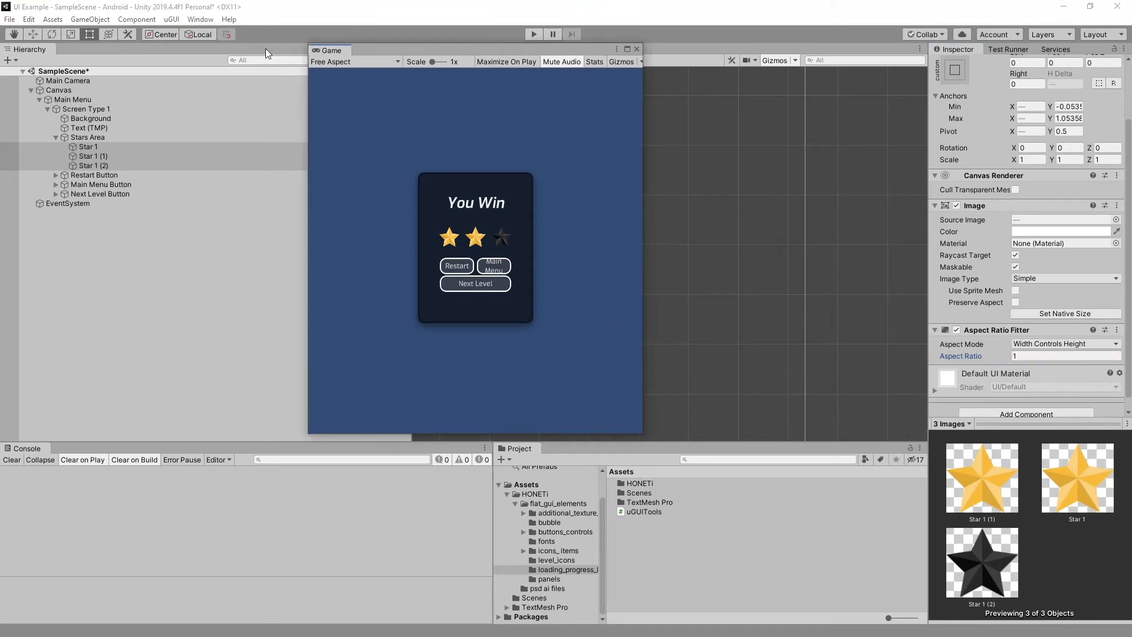
drag(466, 52, 275, 37)
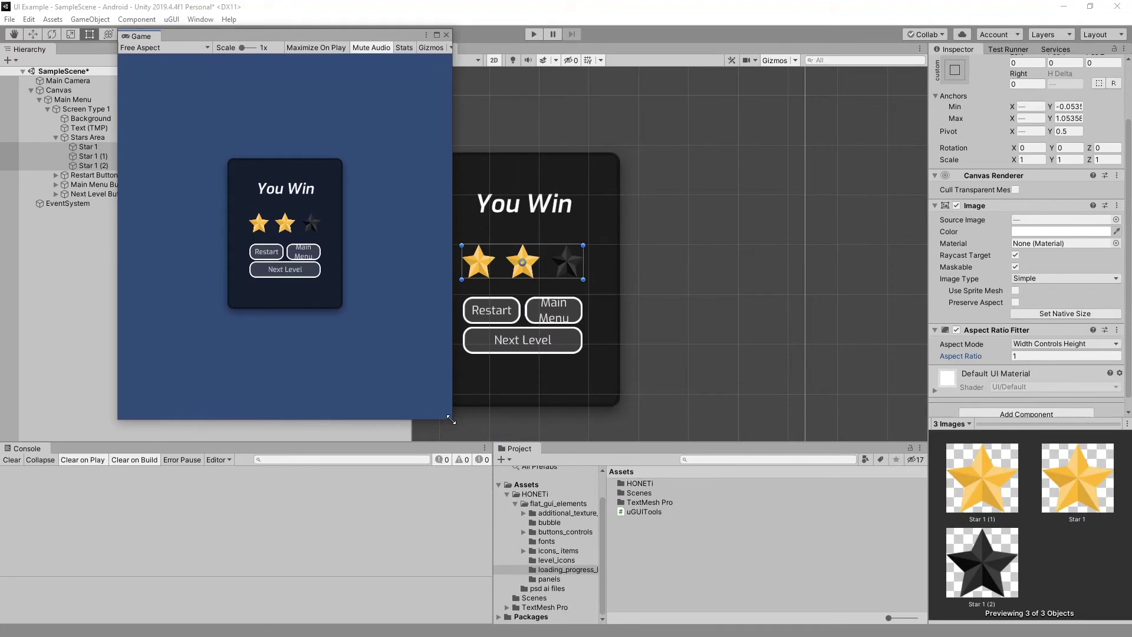
drag(452, 419, 663, 298)
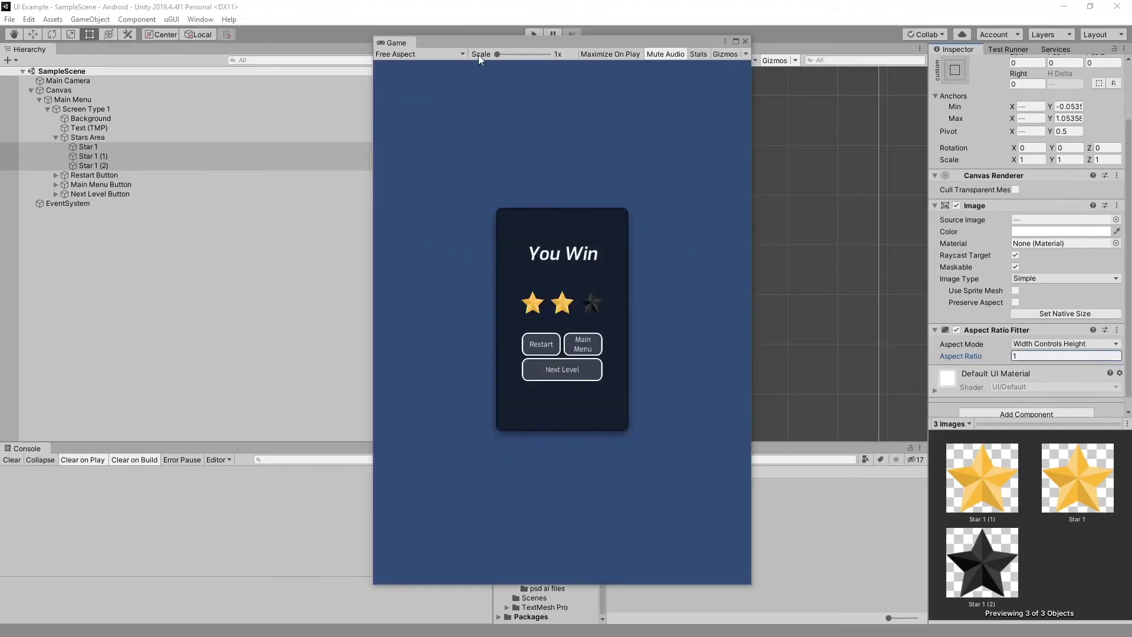
drag(470, 43, 418, 32)
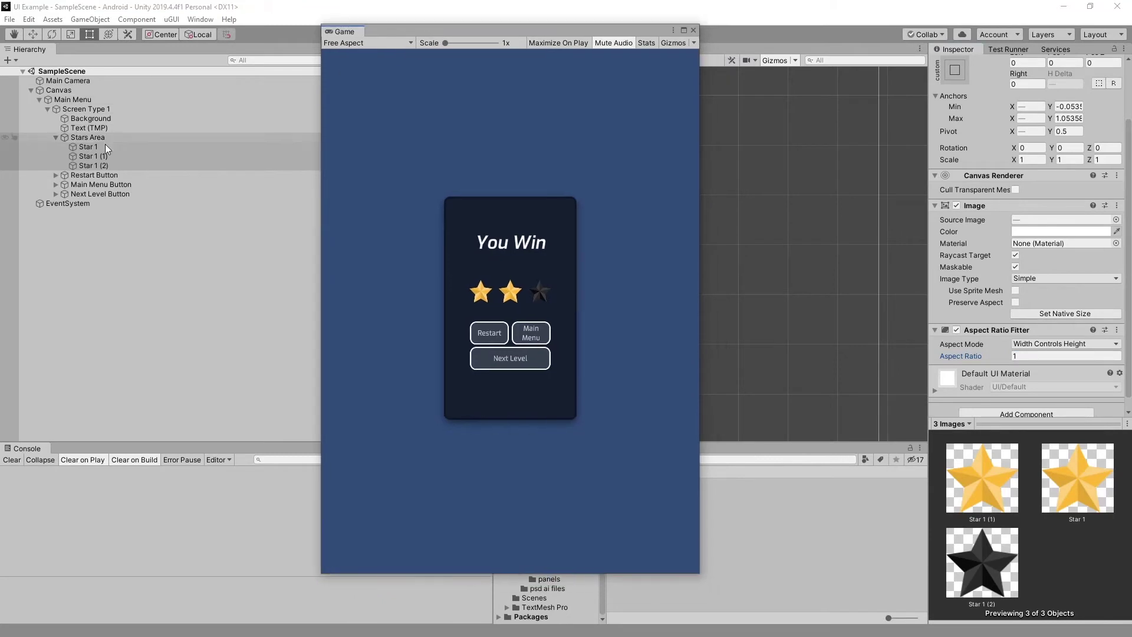
- Try the Canvas Scaler's Scale With Screen Size mode while resizing the Game window, and return it to Constant Pixel Size
click(73, 91)
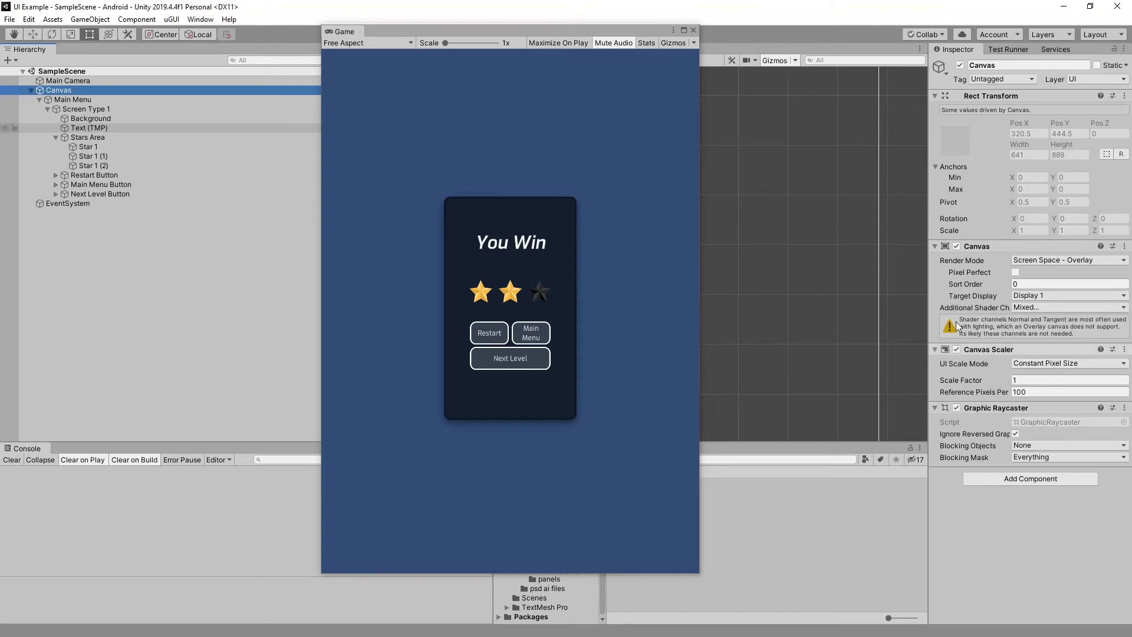
click(1045, 367)
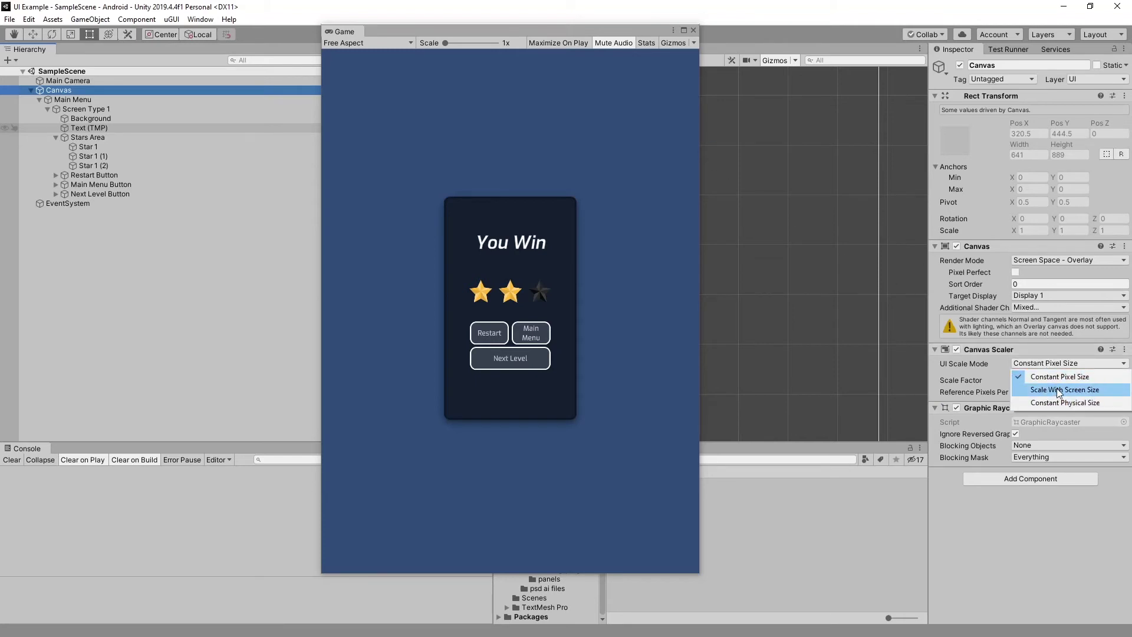
click(1055, 392)
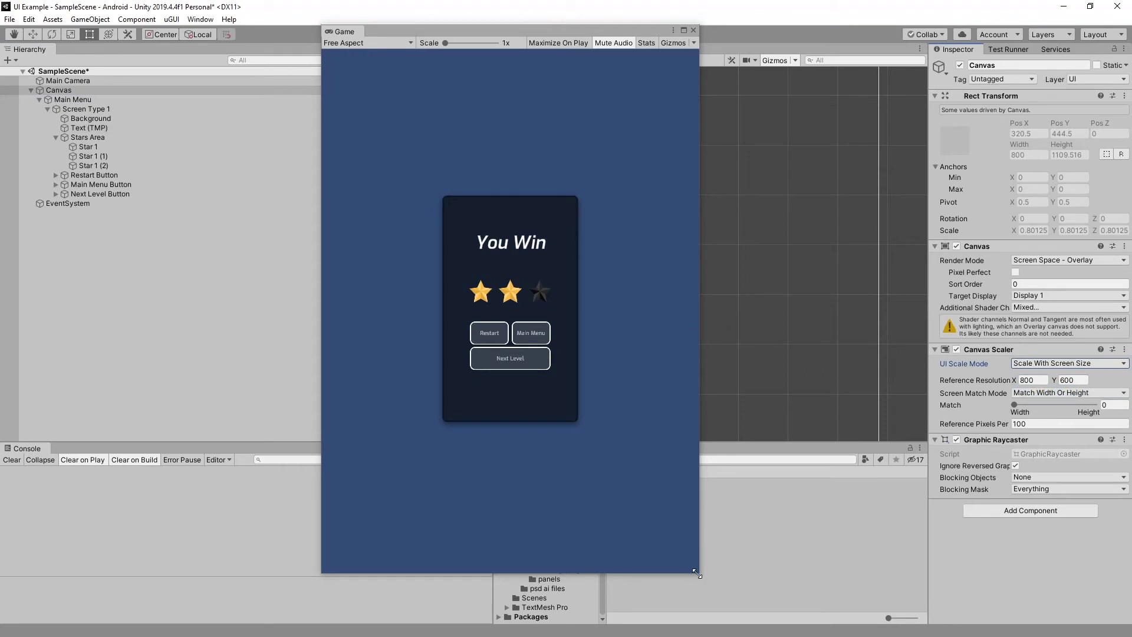
drag(698, 573, 649, 553)
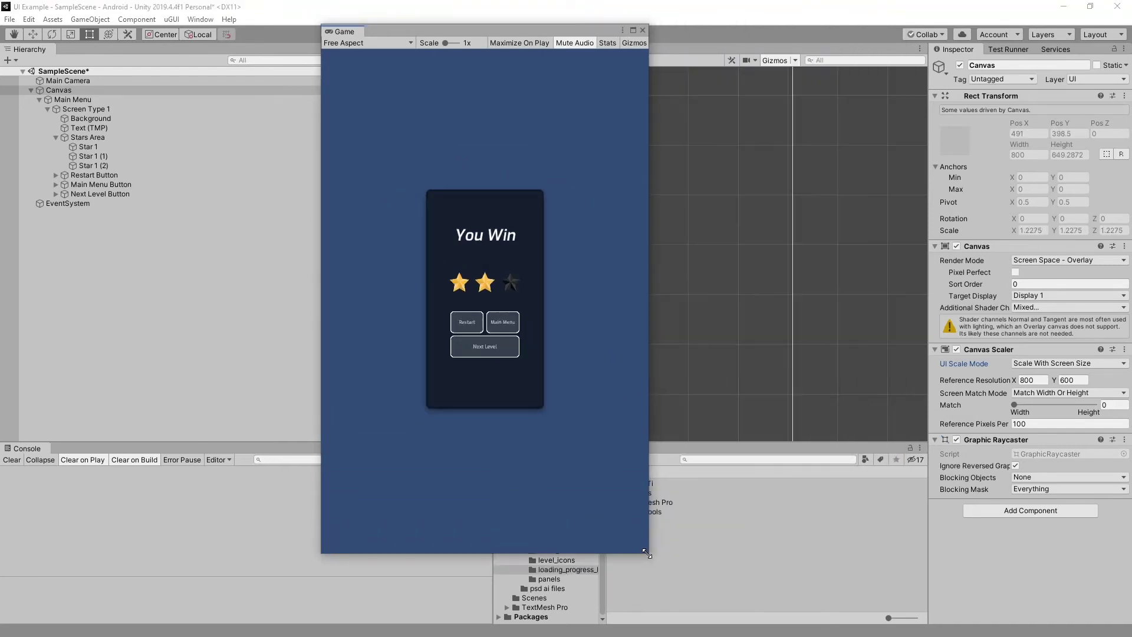
click(1057, 364)
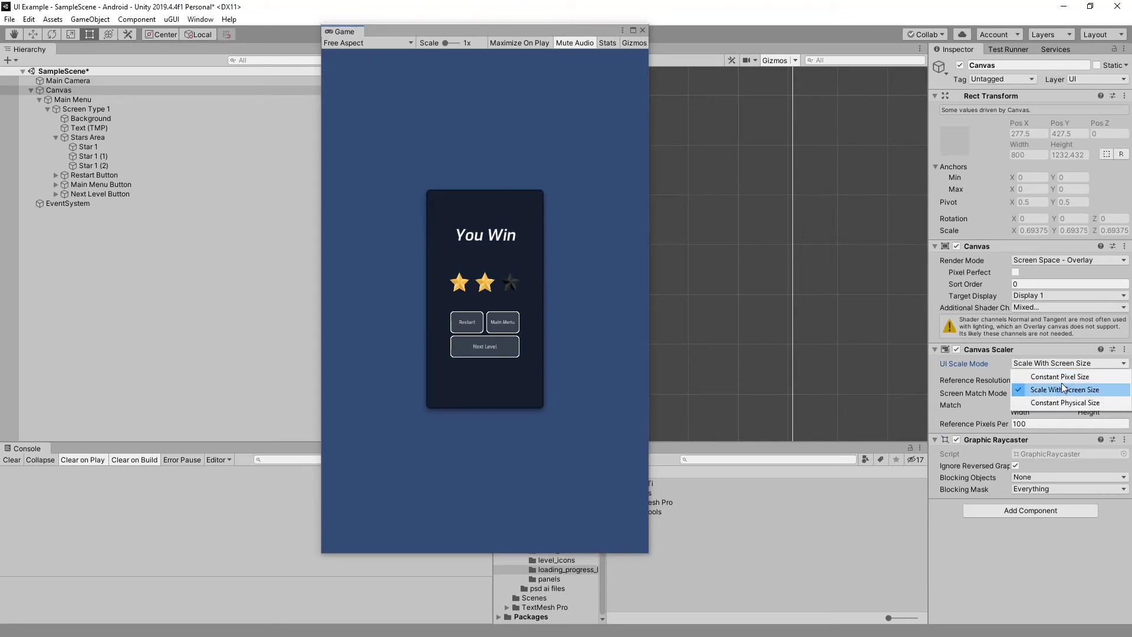
click(1050, 372)
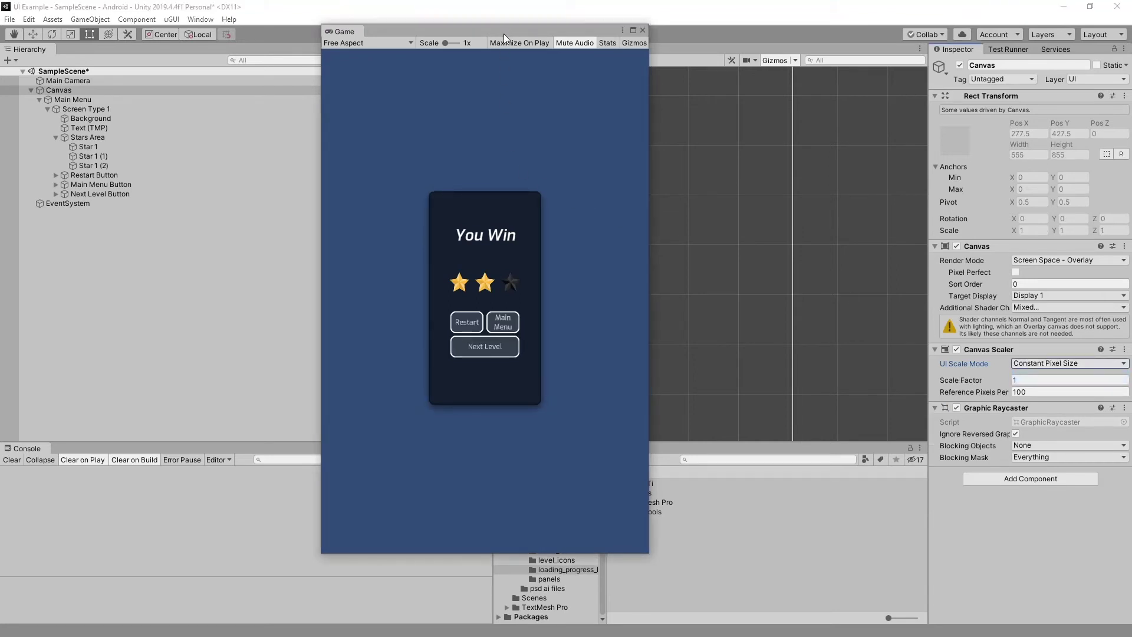
- Set the anchors of Screen Type 1 to the middle-center preset
click(117, 108)
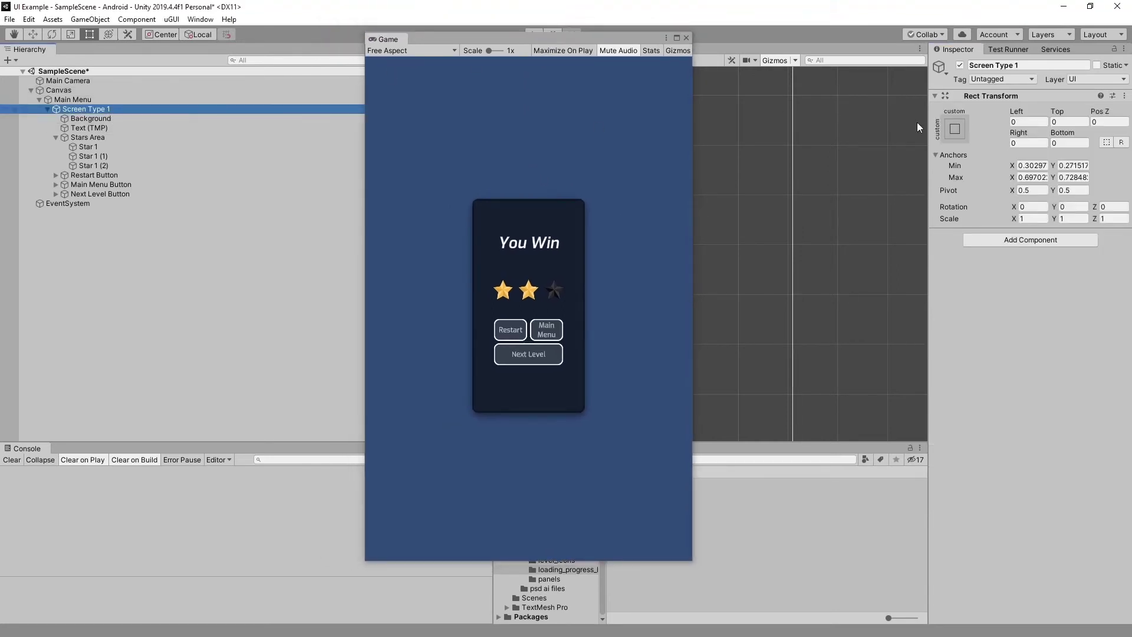
click(956, 129)
click(1024, 254)
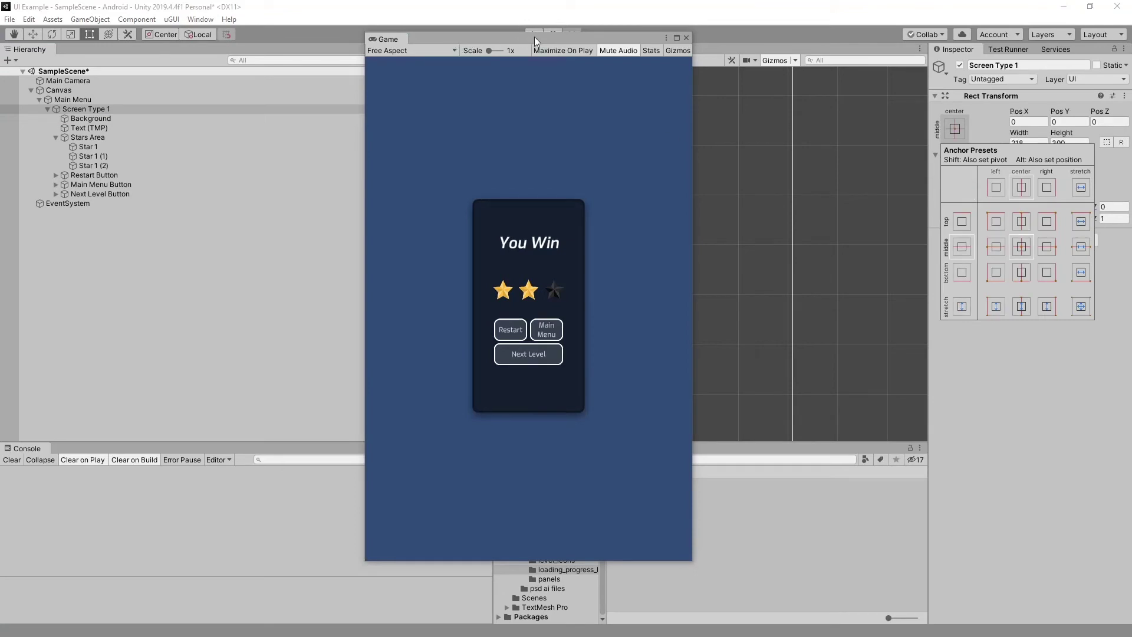
click(394, 87)
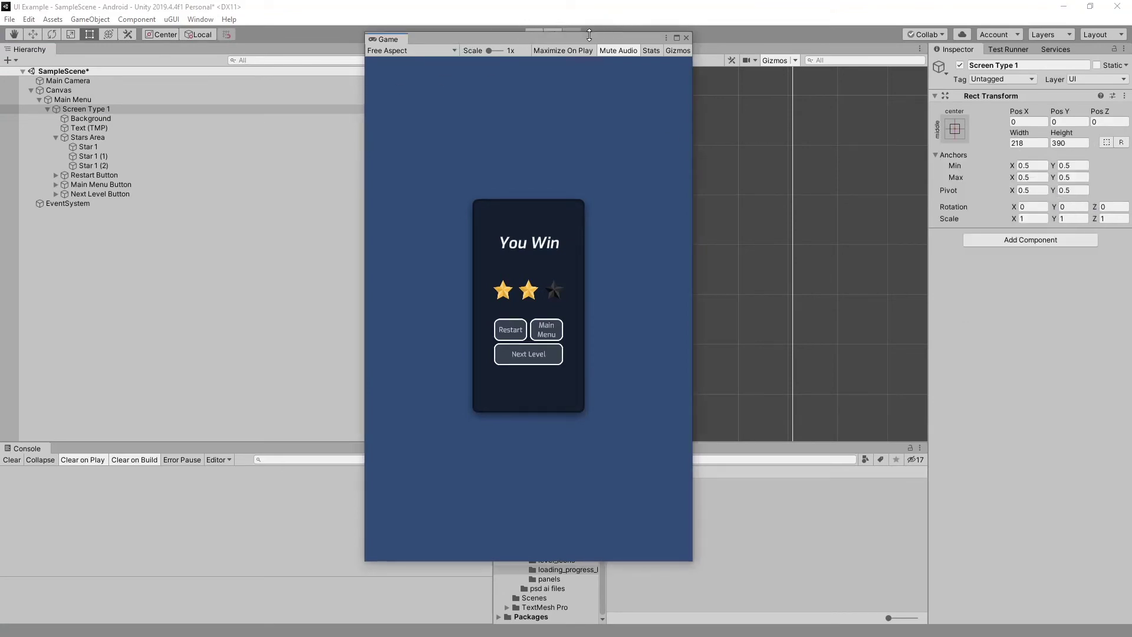
- Uncover the Scene view and compare the anchors of Screen Type 1 with those of its child objects
drag(589, 36, 274, 256)
scroll(628, 100, down, 2)
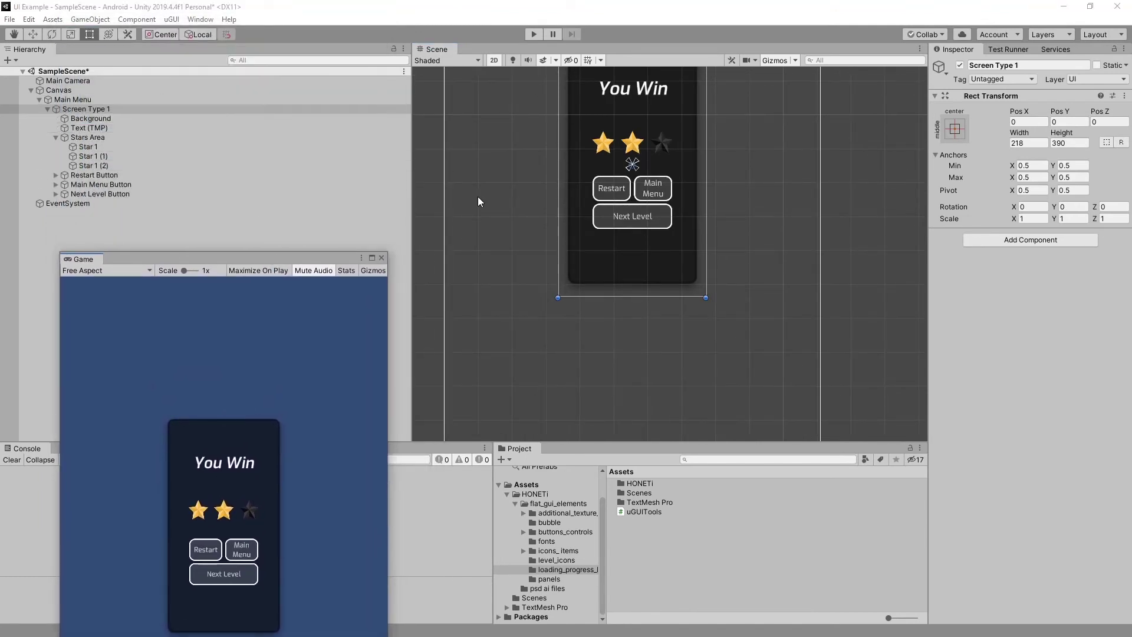
scroll(645, 300, down, 2)
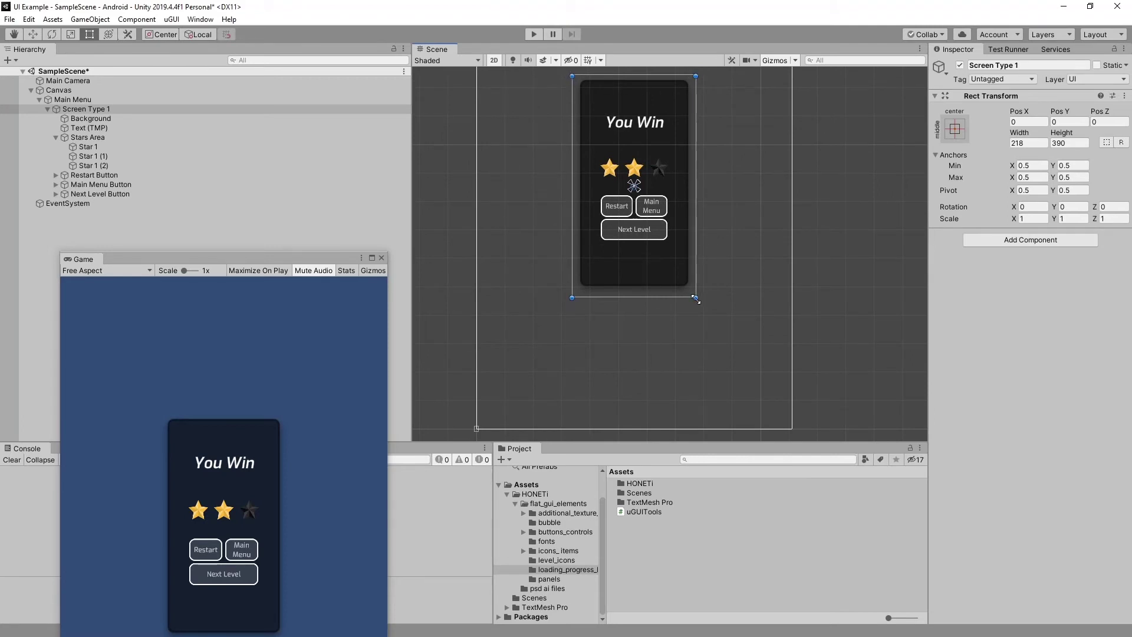
click(105, 118)
click(140, 125)
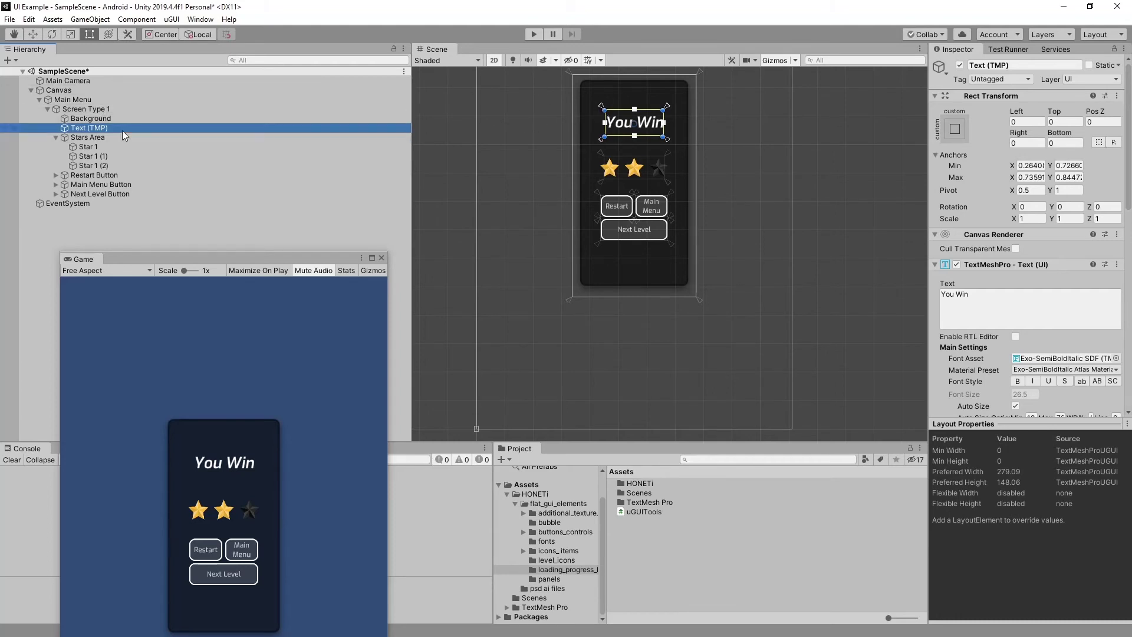
click(111, 109)
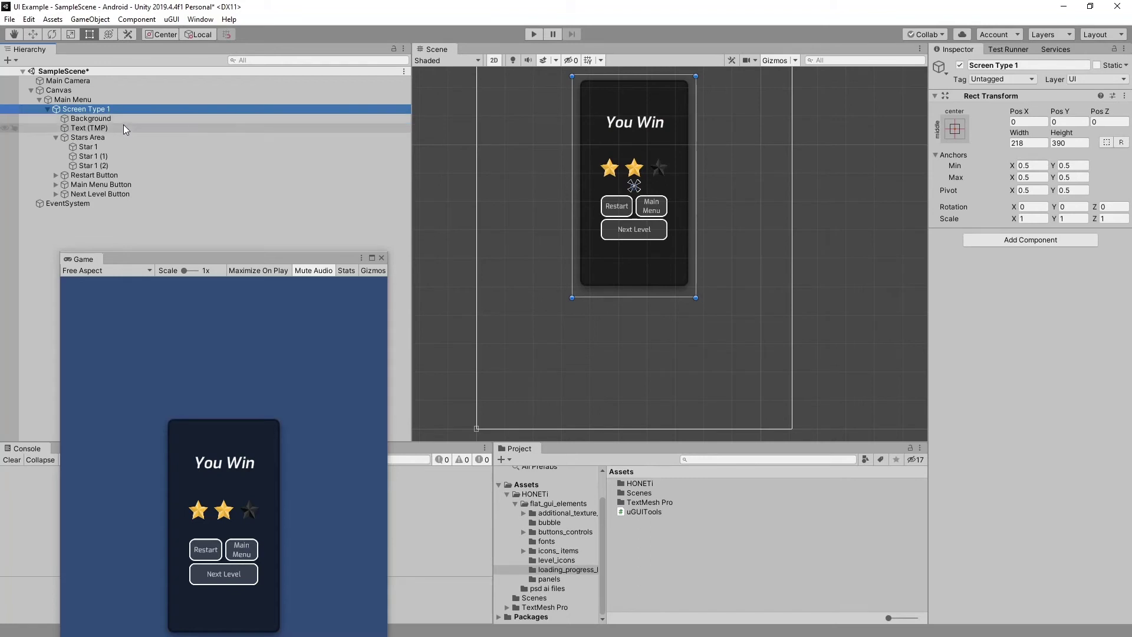
- Reposition and widen the Game window to check the centered panel, and inspect the anchors of Main Menu and Screen Type 1
drag(203, 257, 243, 20)
click(87, 128)
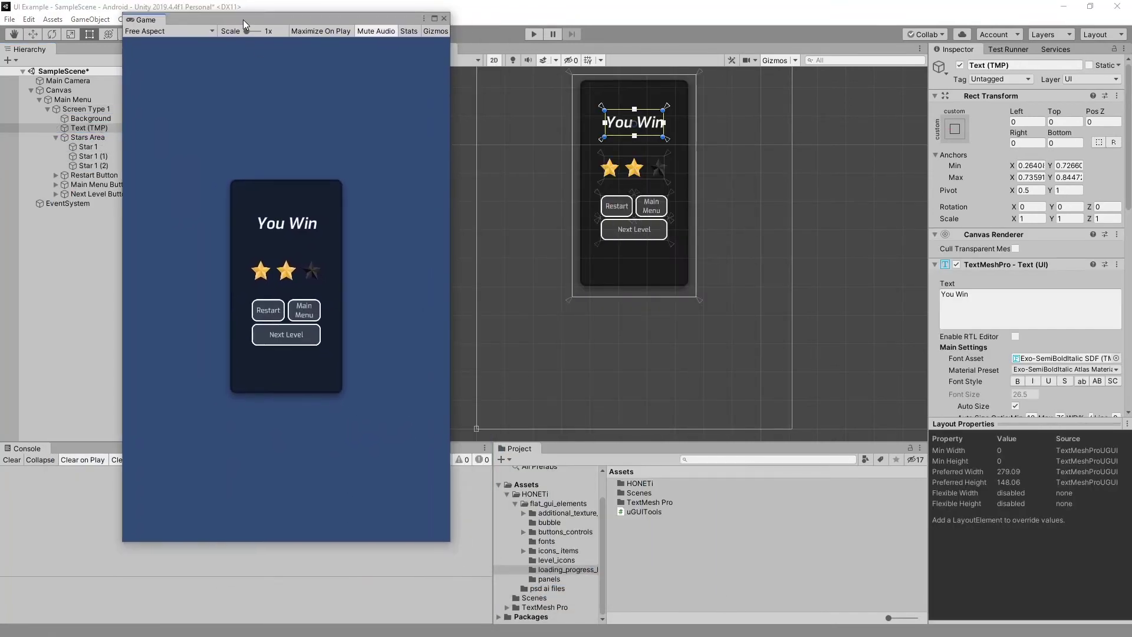
drag(449, 540, 526, 491)
drag(313, 24, 408, 28)
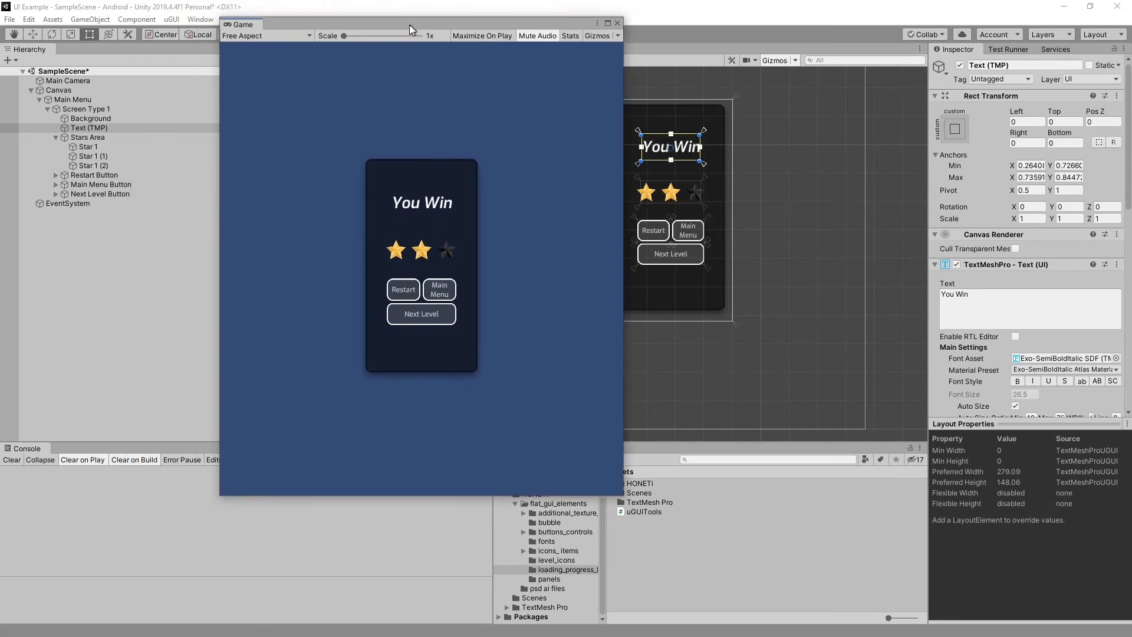
click(91, 100)
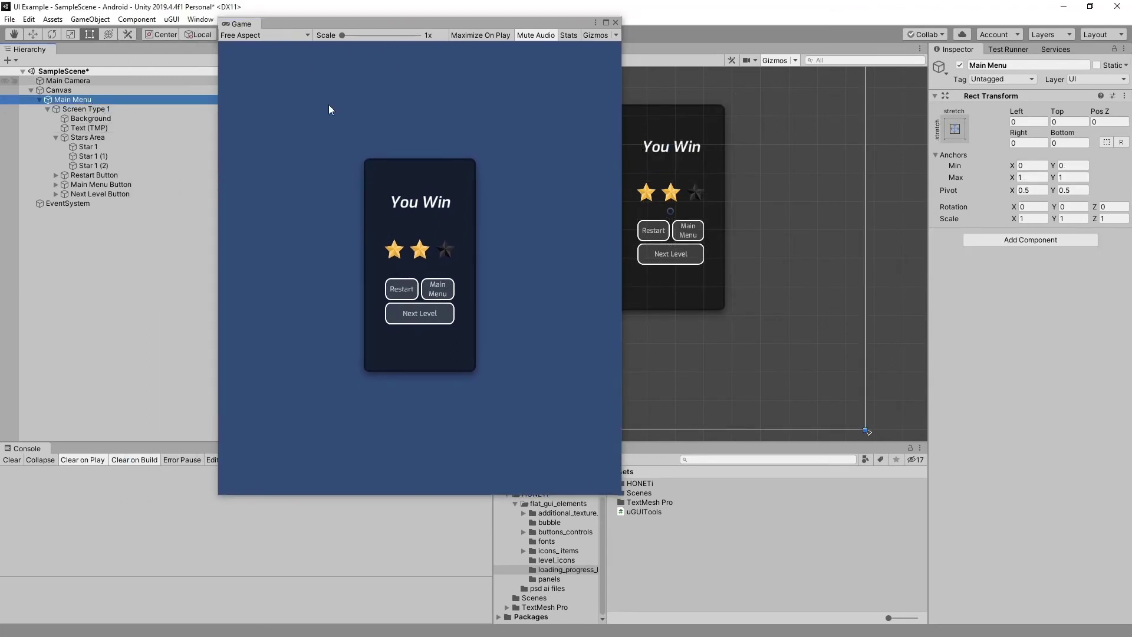
click(116, 108)
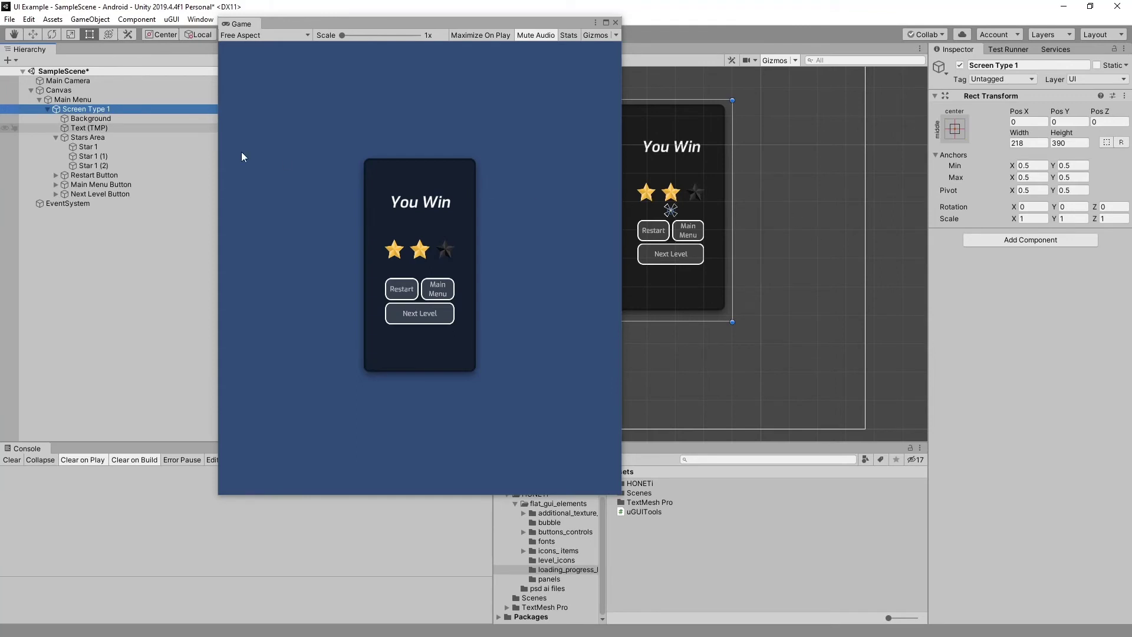
- Set the Canvas Scaler's UI Scale Mode on the Canvas to Scale With Screen Size
click(97, 90)
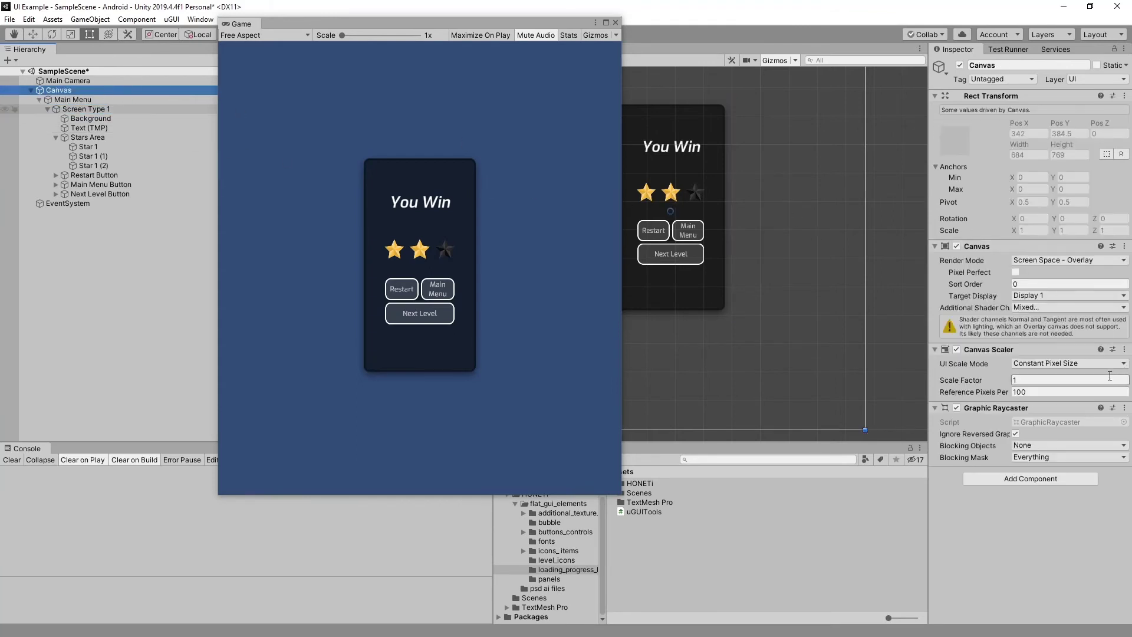
click(1083, 363)
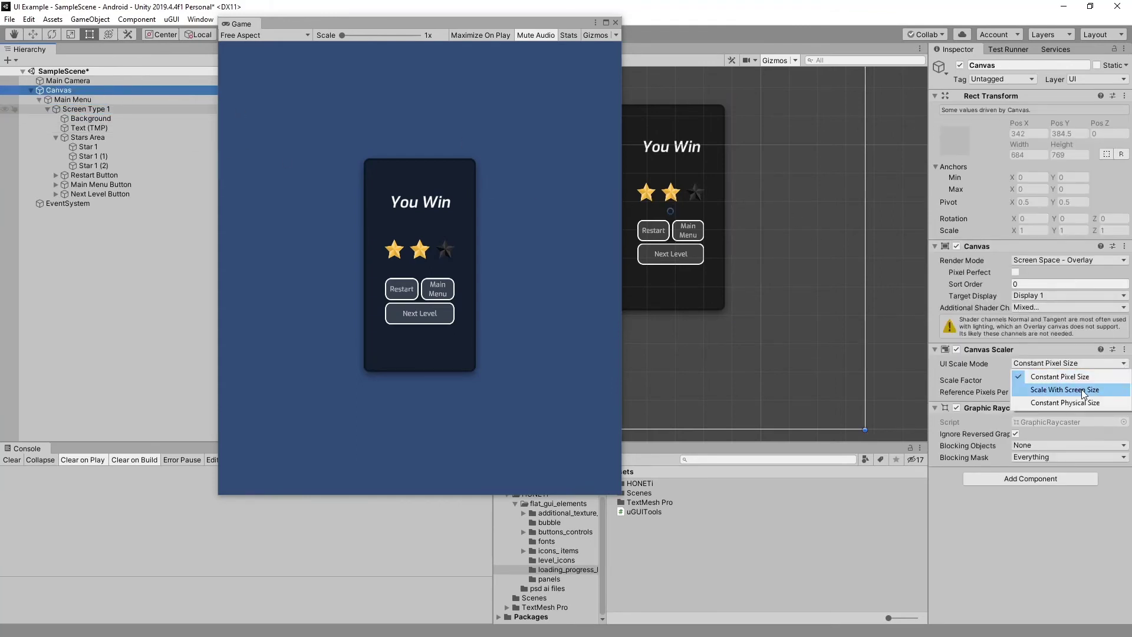
click(1083, 390)
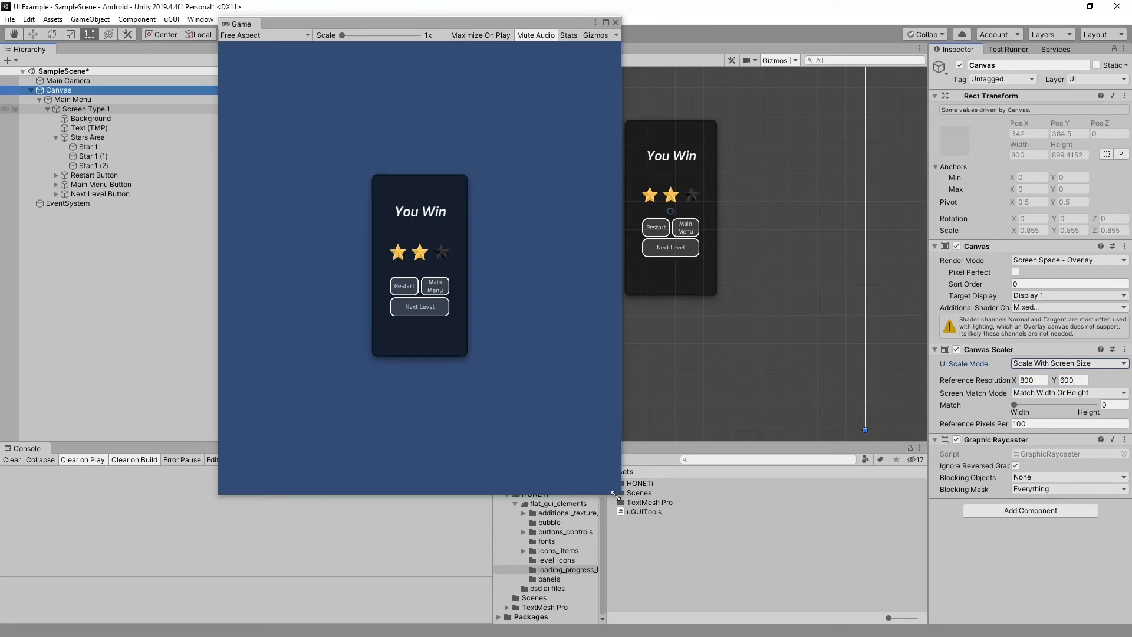
- Resize the Game window to large, wide and tall shapes to check how the Screen Type 1 panel scales
drag(477, 23, 547, 51)
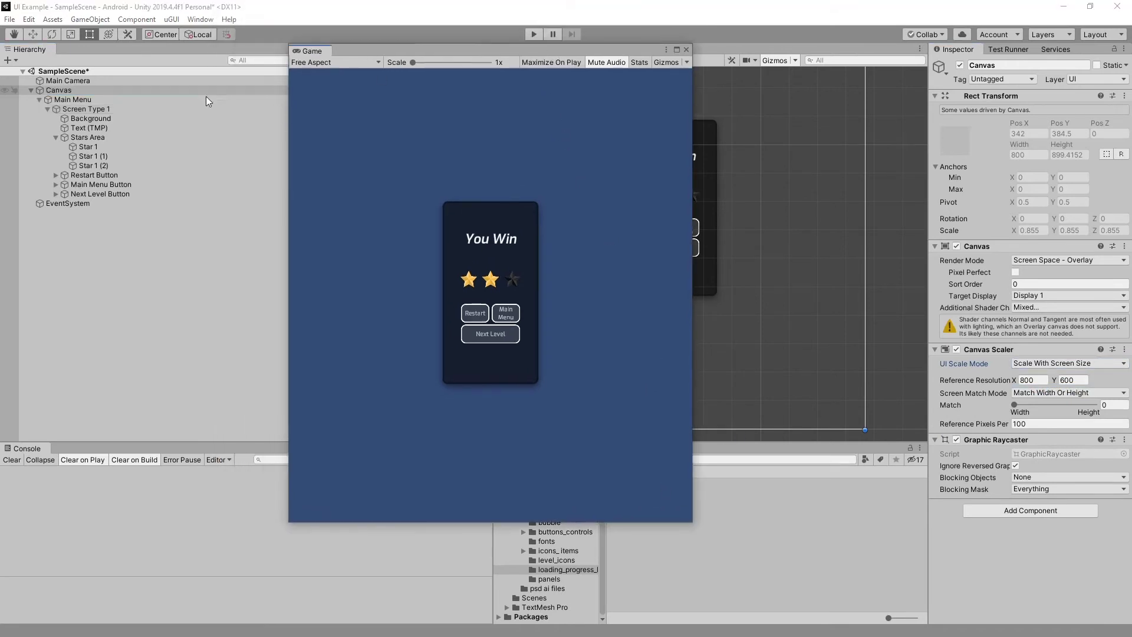
click(88, 109)
drag(441, 48, 261, 65)
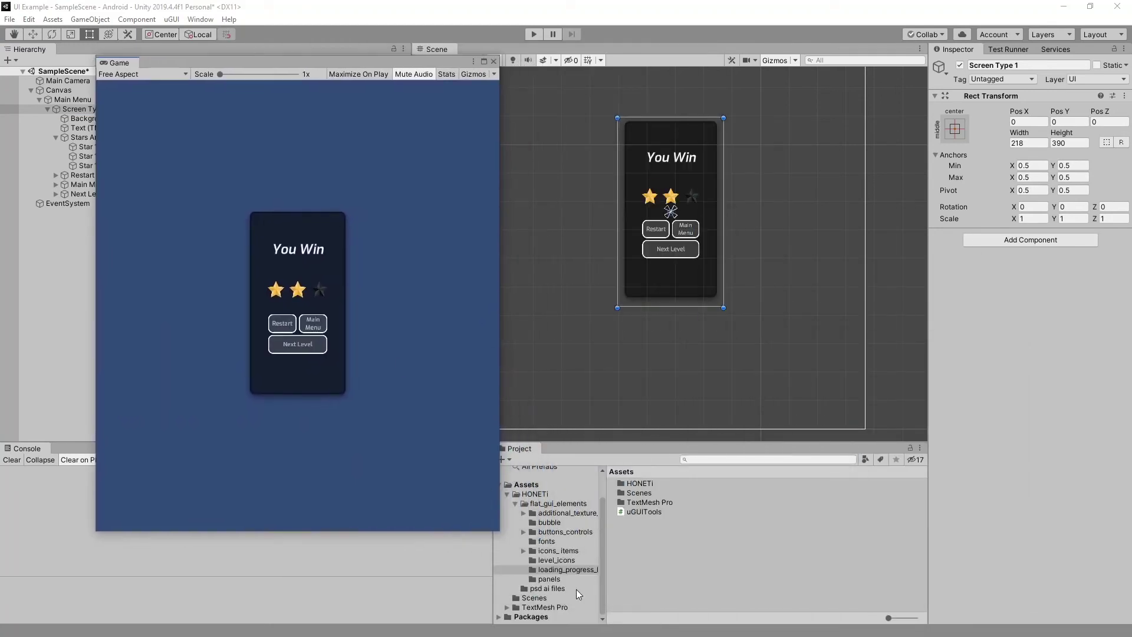
drag(500, 530, 599, 626)
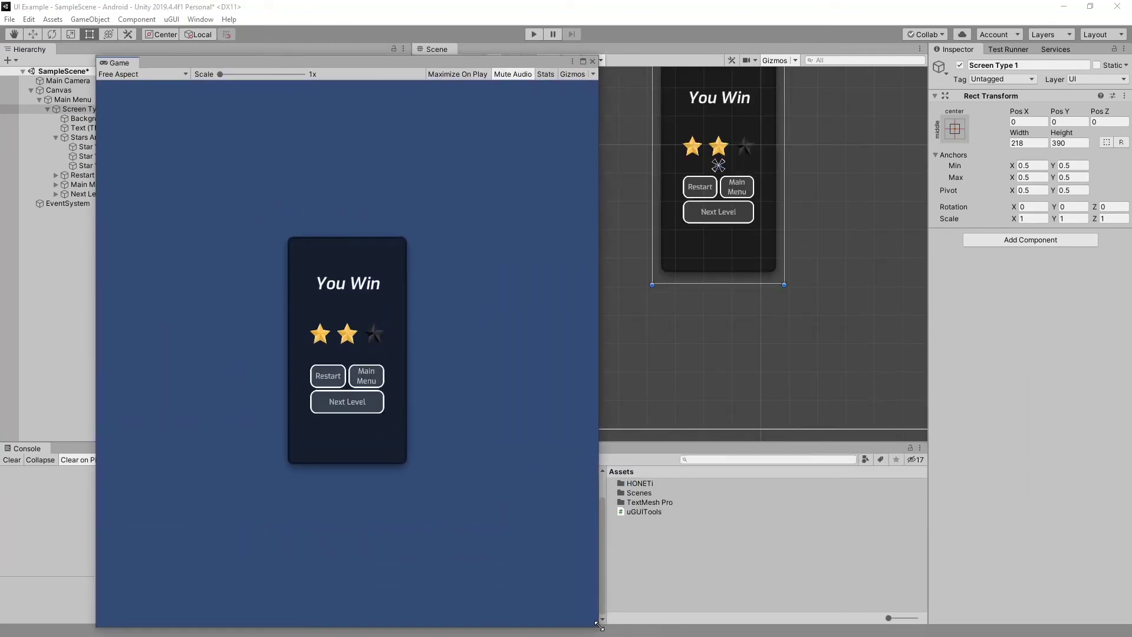
drag(423, 65, 375, 8)
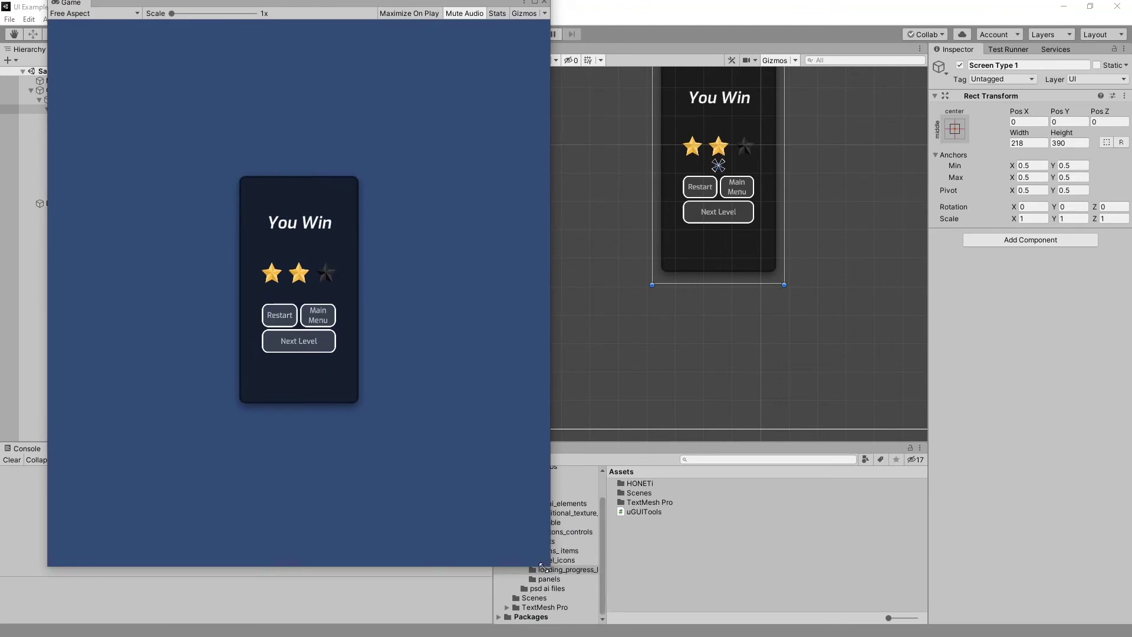
drag(549, 561, 828, 299)
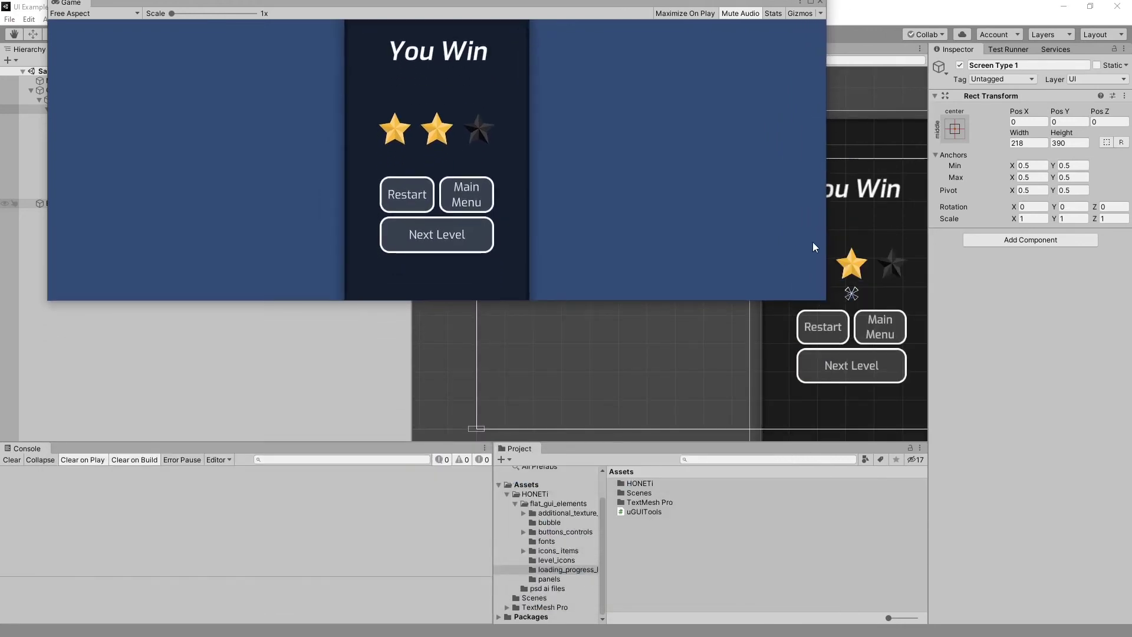
drag(824, 302, 340, 425)
drag(242, 4, 372, 54)
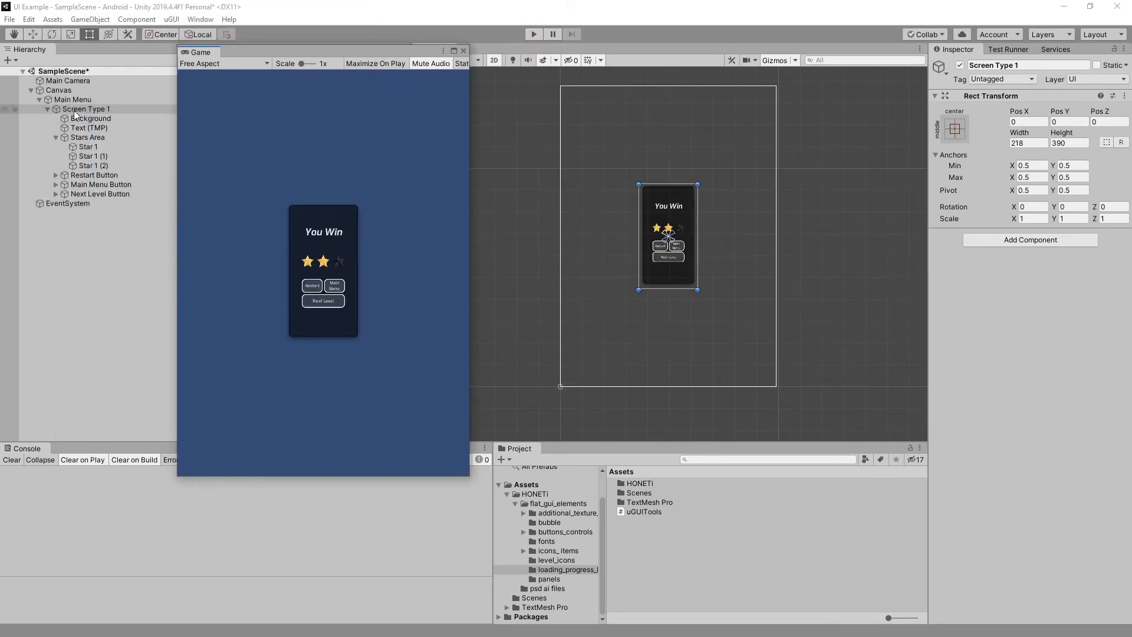
- Keep the Canvas Scaler's Screen Match Mode at Match Width Or Height and set Match to 0.5
click(58, 89)
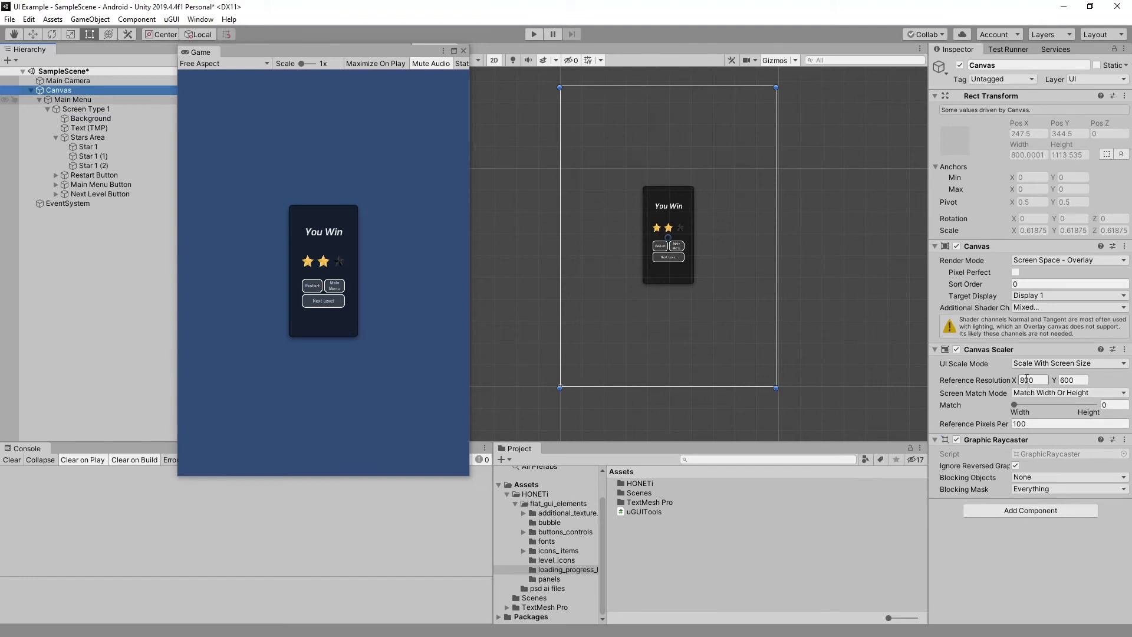
click(1027, 380)
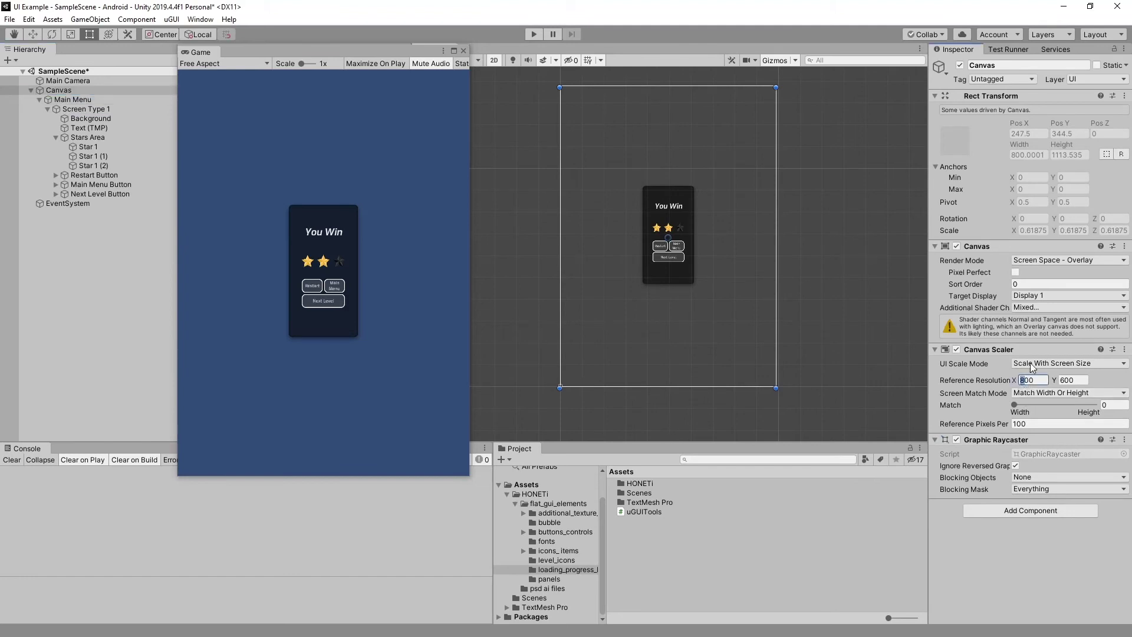
click(1039, 393)
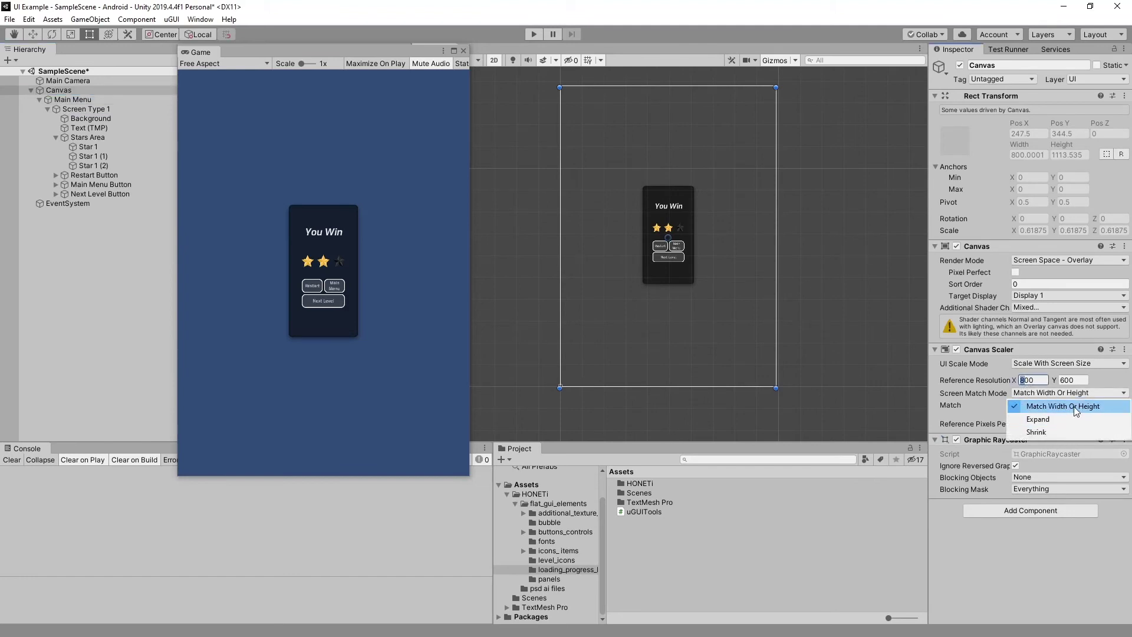
click(1116, 387)
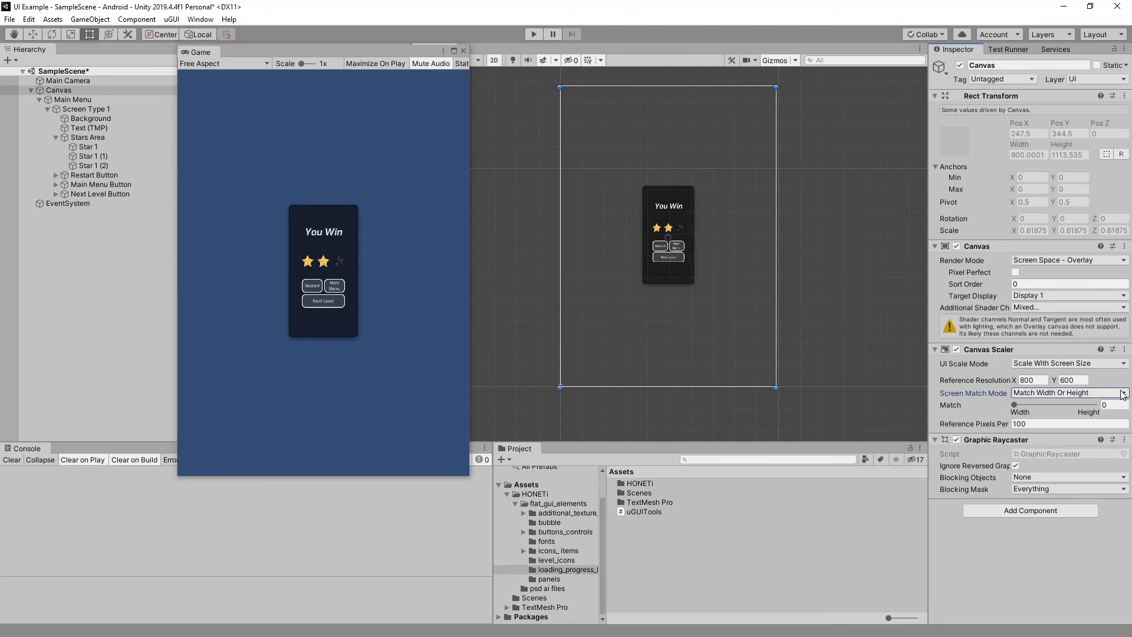
drag(1014, 405, 1053, 407)
drag(1123, 405, 1111, 403)
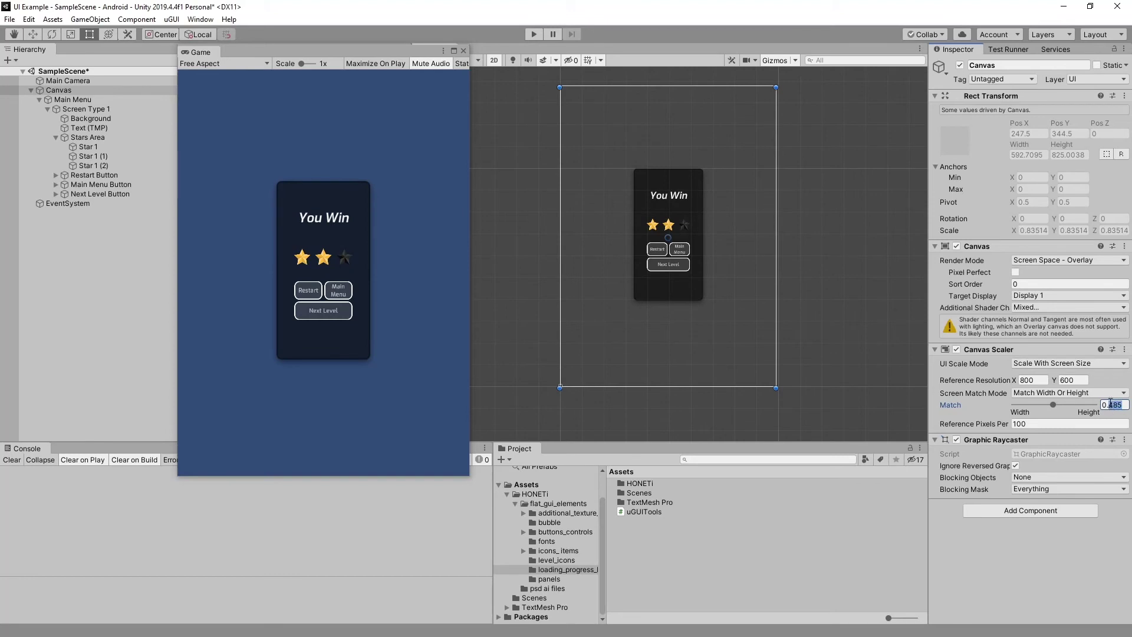
text(5)
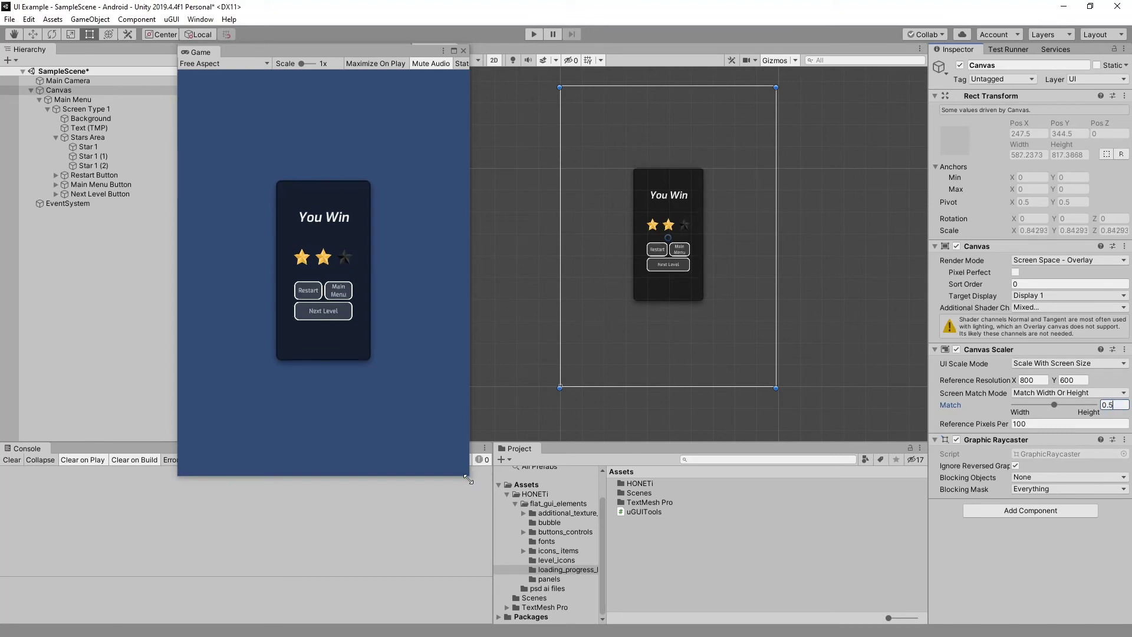
- Widen the Game window to check how the panel scales, and move the window clear of the Scene view's panel
drag(469, 479, 758, 520)
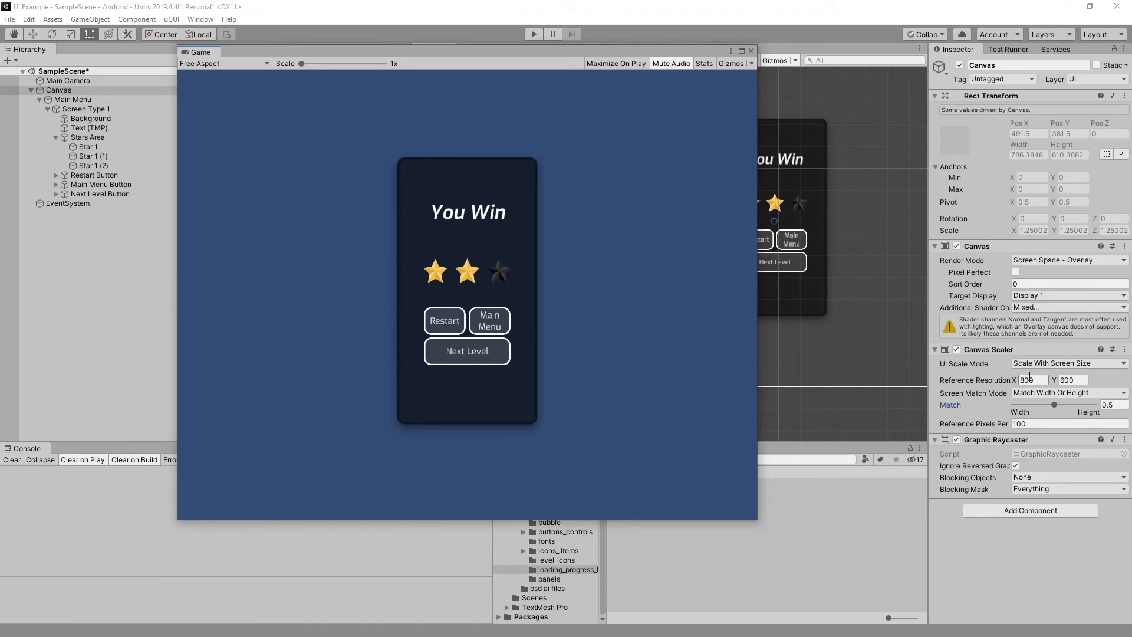
click(1028, 380)
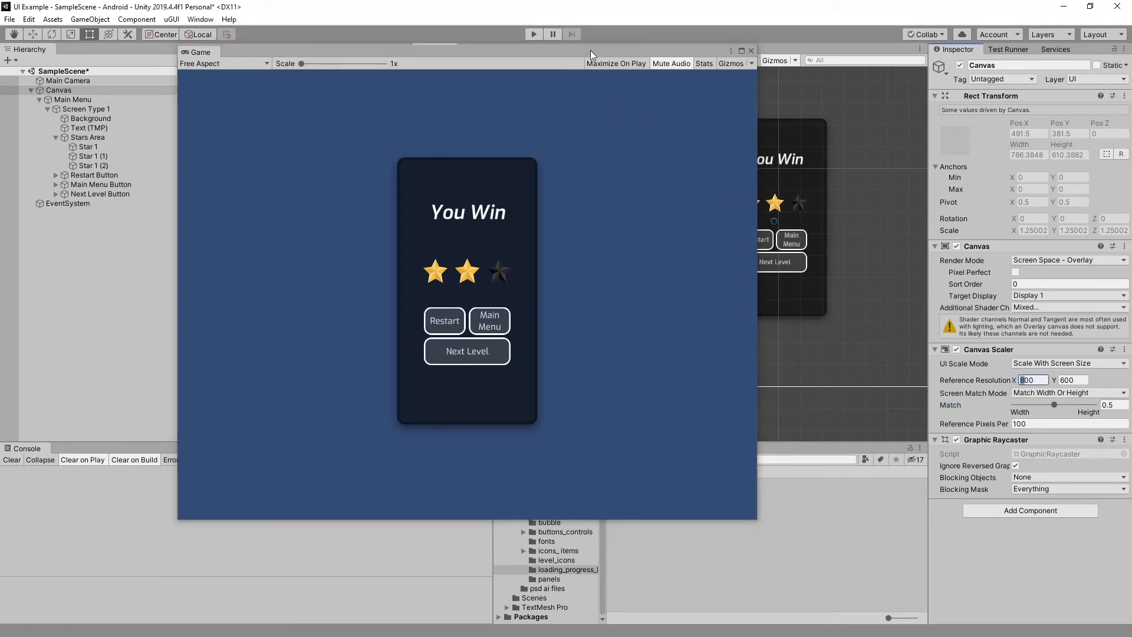
drag(590, 51, 470, 69)
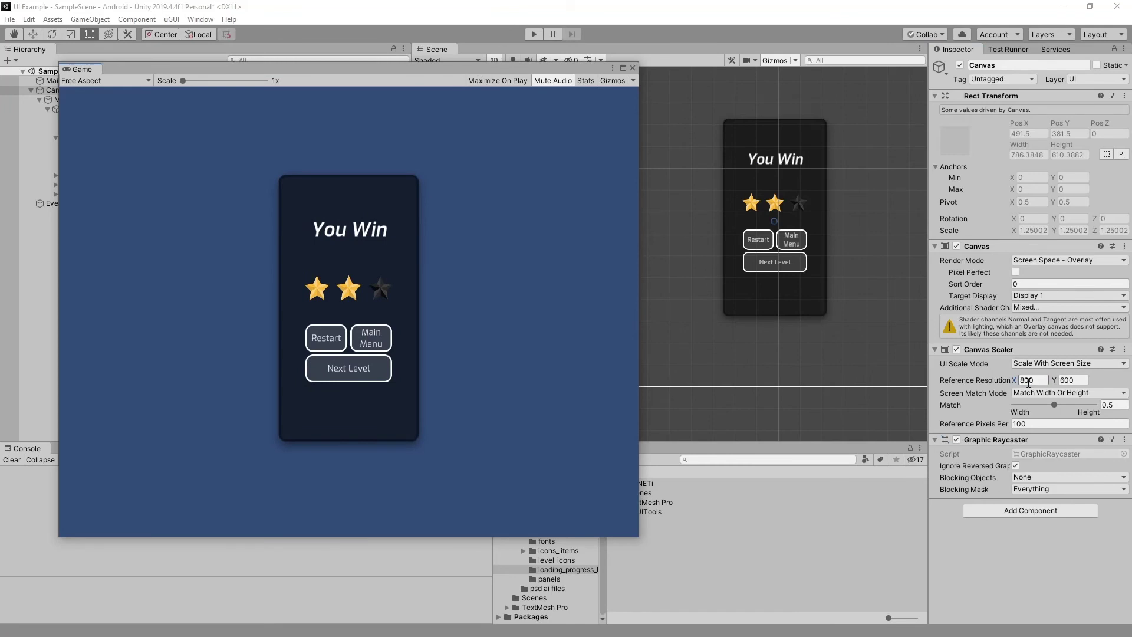
- Preview the panel in the Game view at the 2960x1440 Landscape resolution
click(1028, 381)
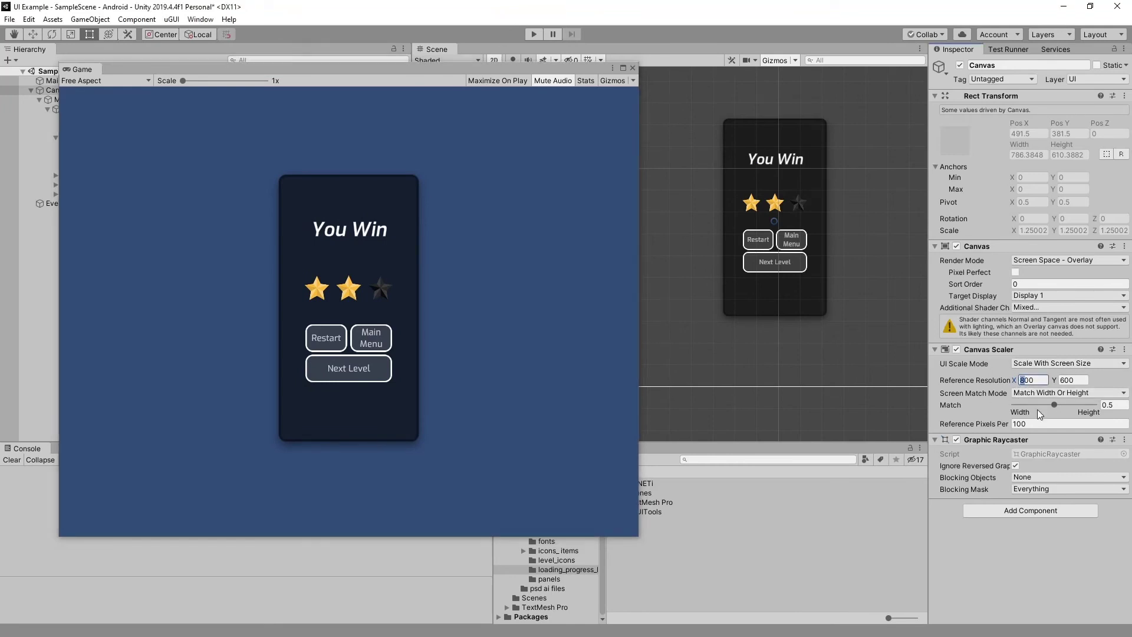
drag(465, 68, 535, 101)
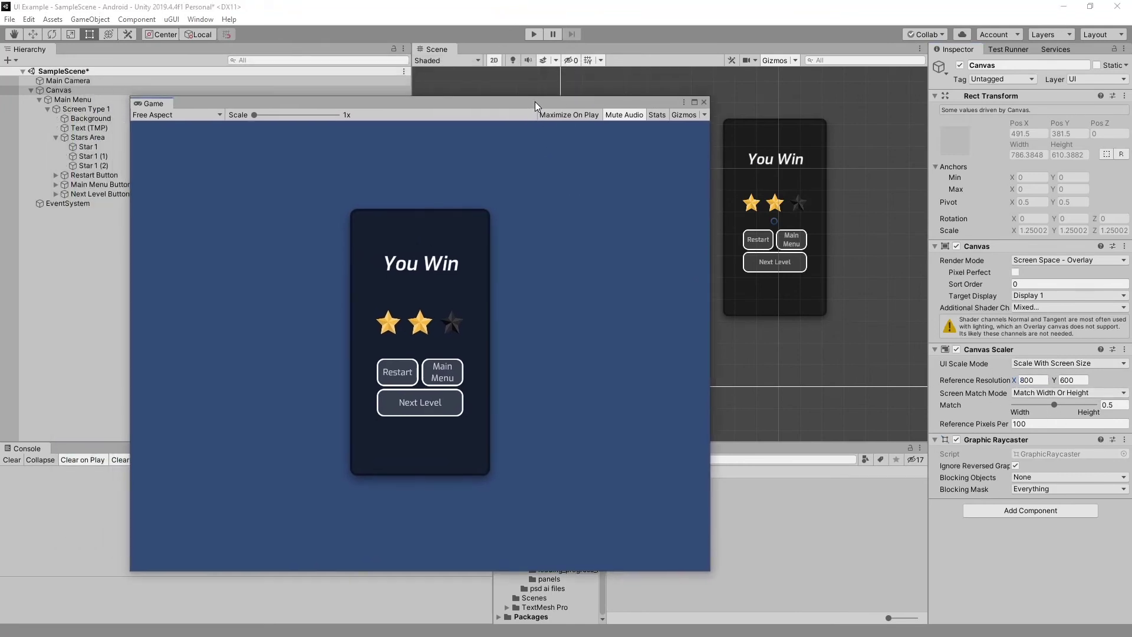
click(209, 115)
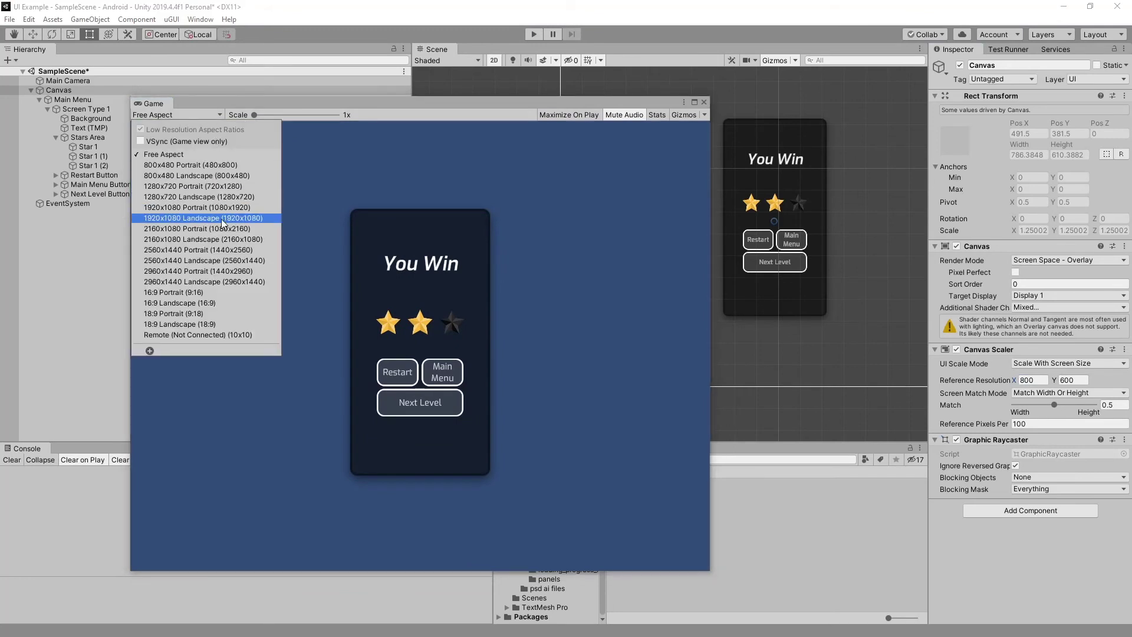
click(232, 283)
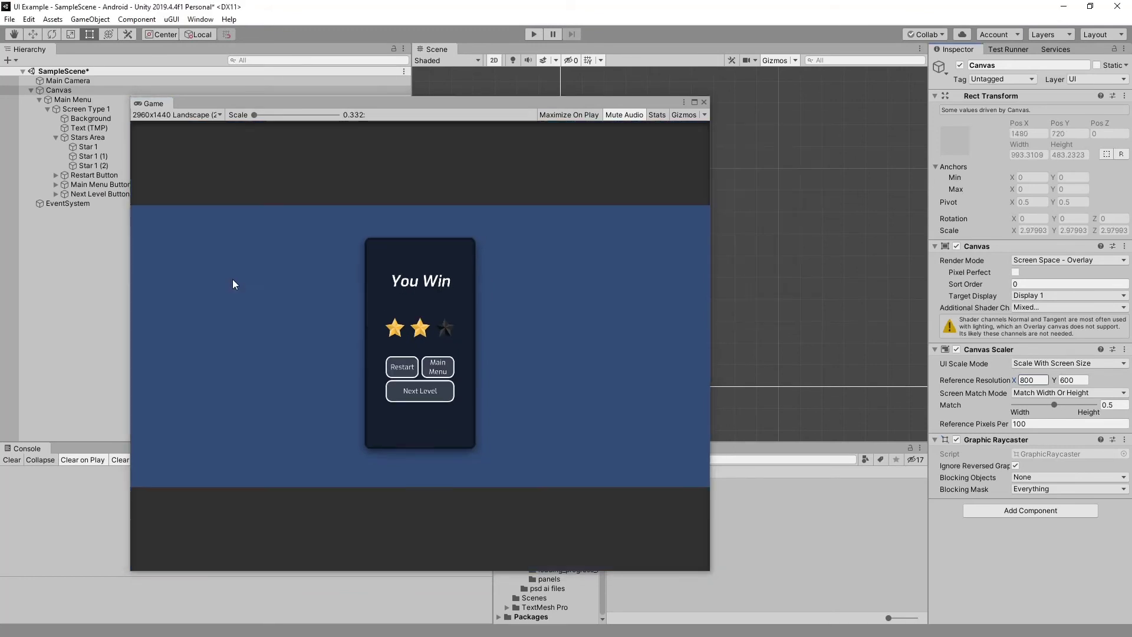
- Check the Canvas Scaler's Reference Resolution values beside the Game view, and save the scene
click(1021, 381)
key(Tab)
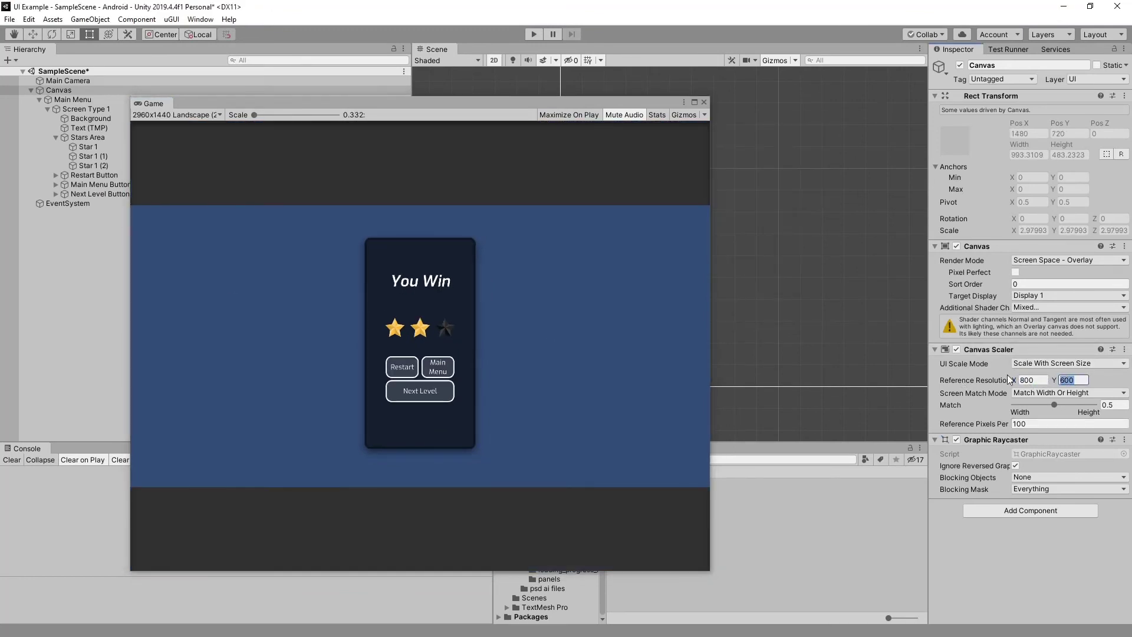
drag(545, 103, 629, 24)
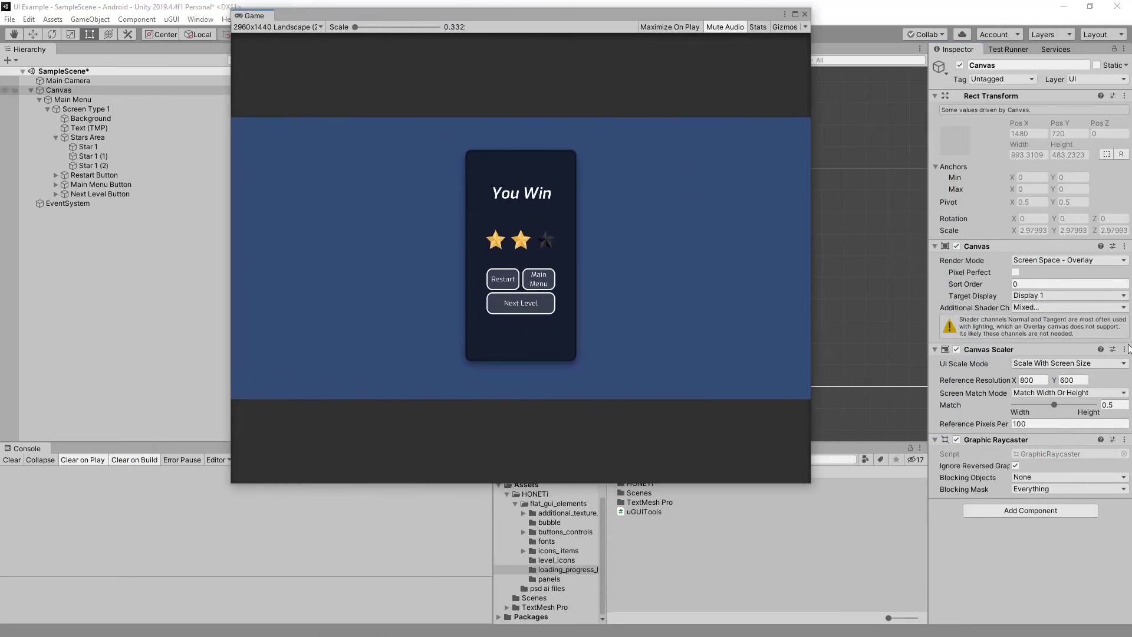
click(10, 20)
click(36, 66)
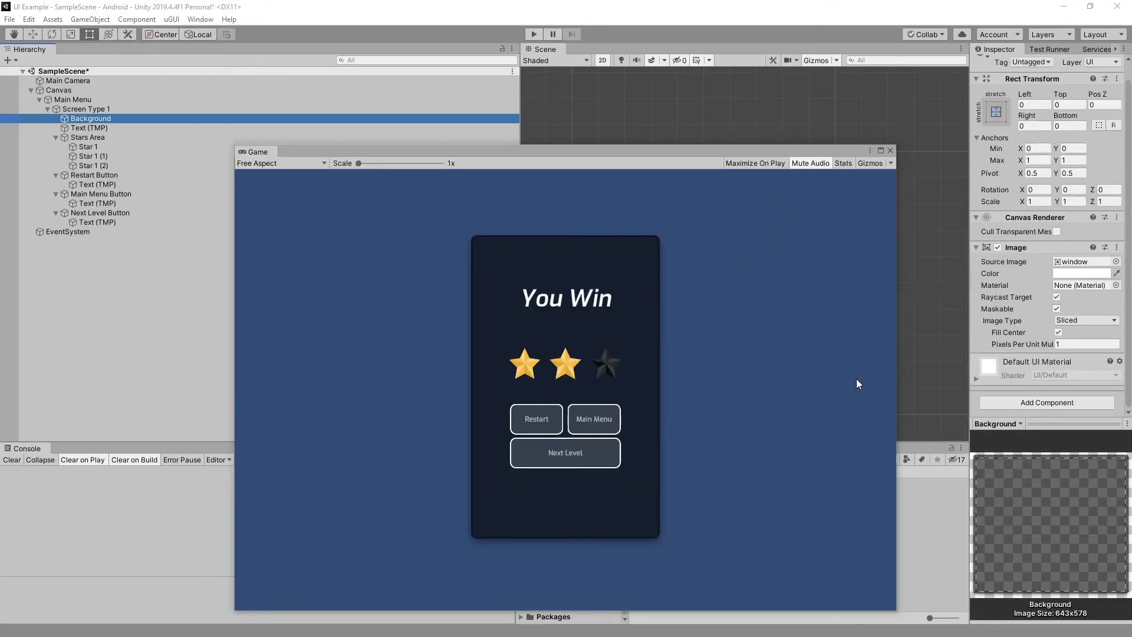
- Select the You Win Text (TMP) object under Screen Type 1 and save the scene
drag(628, 151, 537, 117)
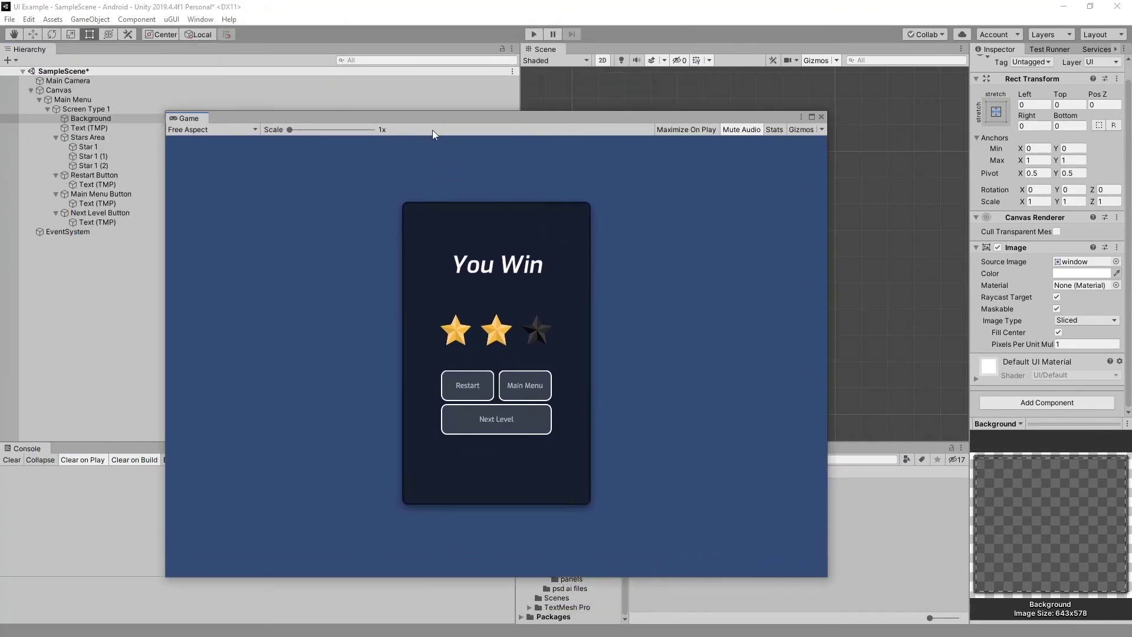
drag(435, 118, 436, 109)
click(67, 129)
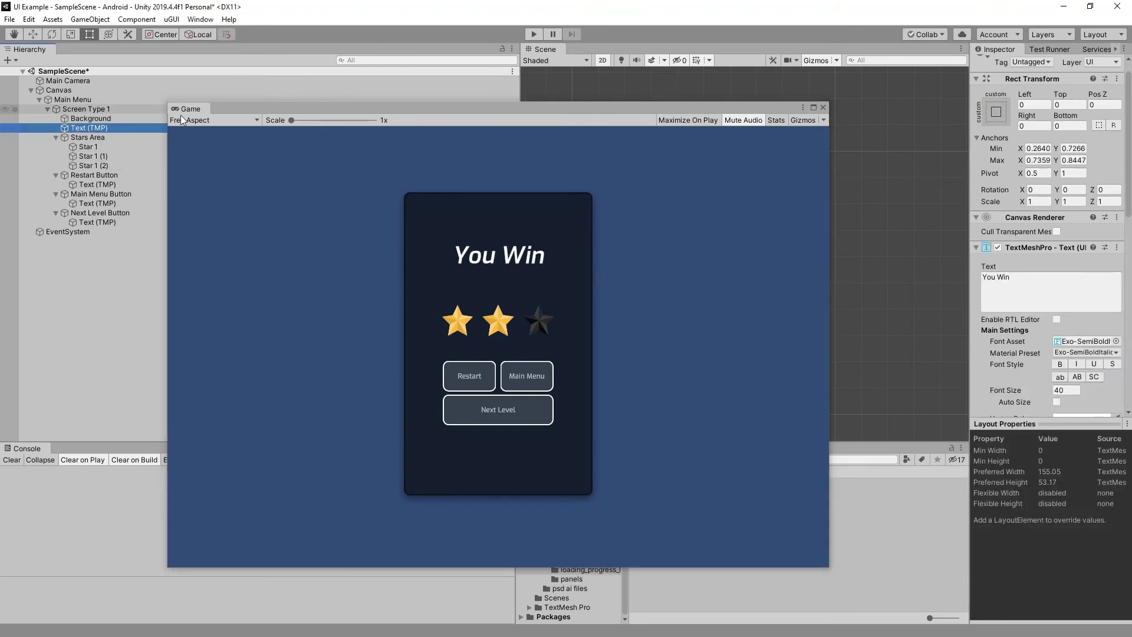
click(10, 18)
click(23, 69)
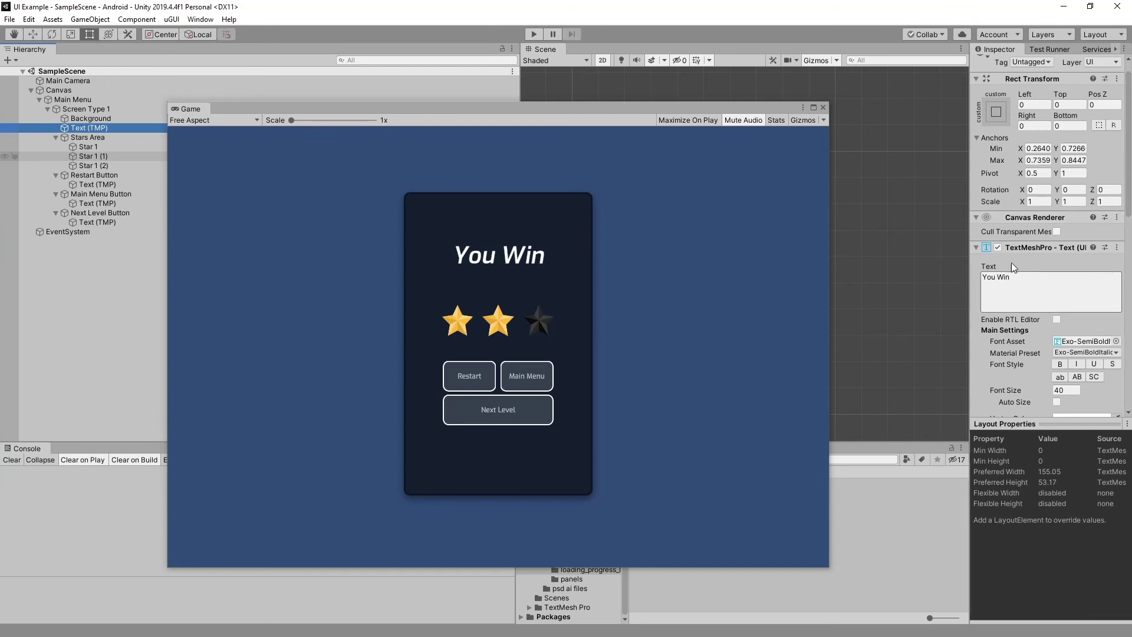
- Look over the uGUI anchor commands and the UI object types available for creation
click(187, 21)
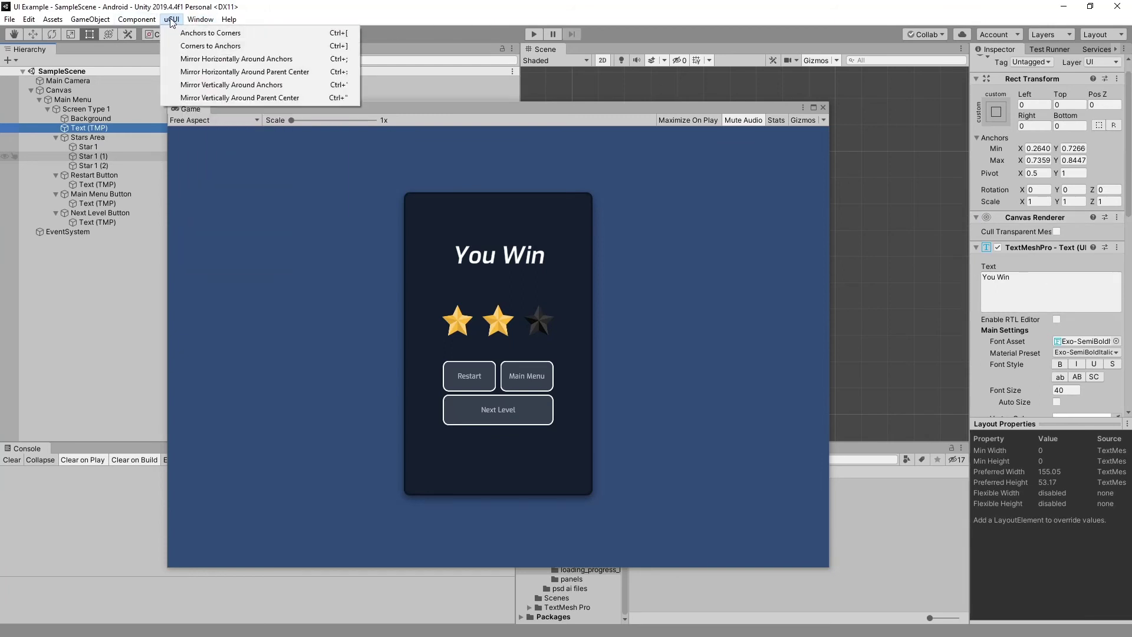
click(118, 321)
right_click(118, 321)
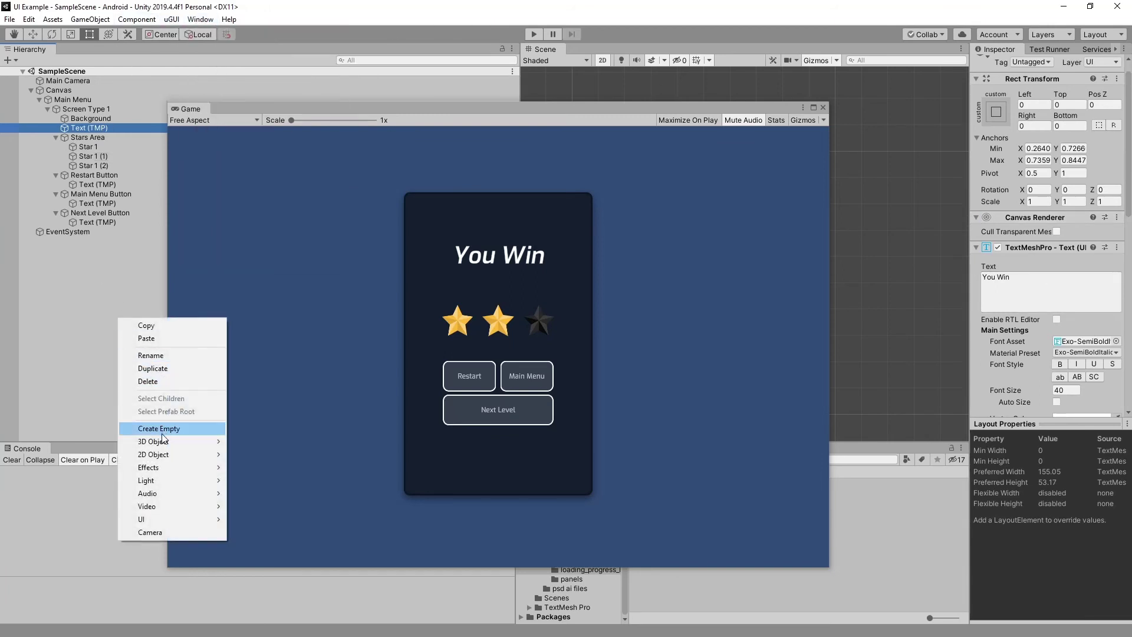
mouse_move(162, 519)
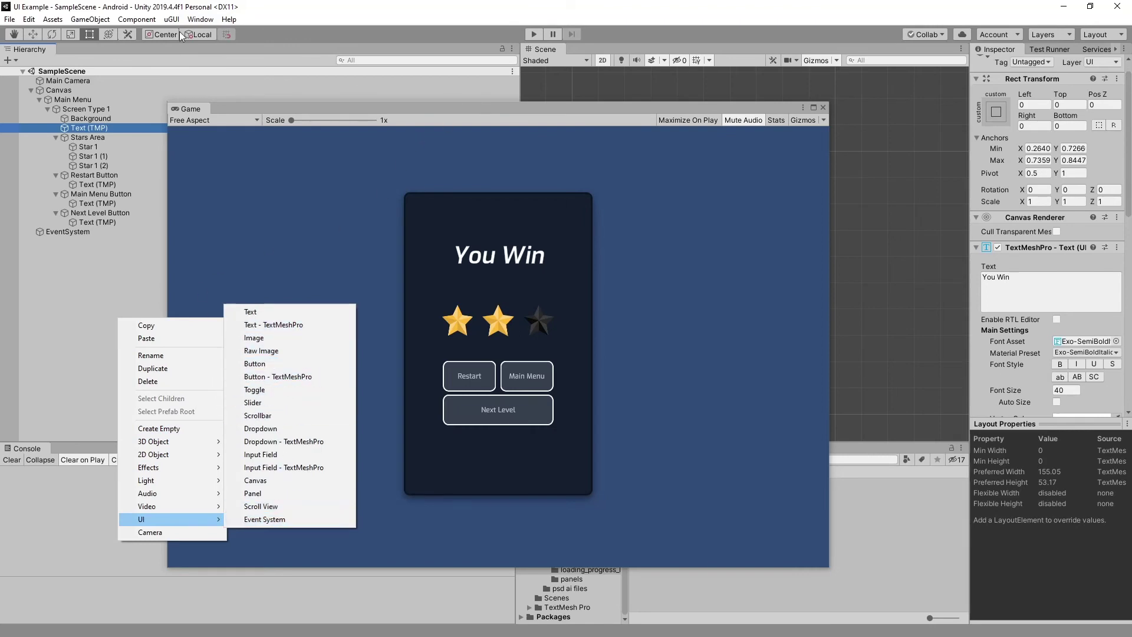
click(306, 108)
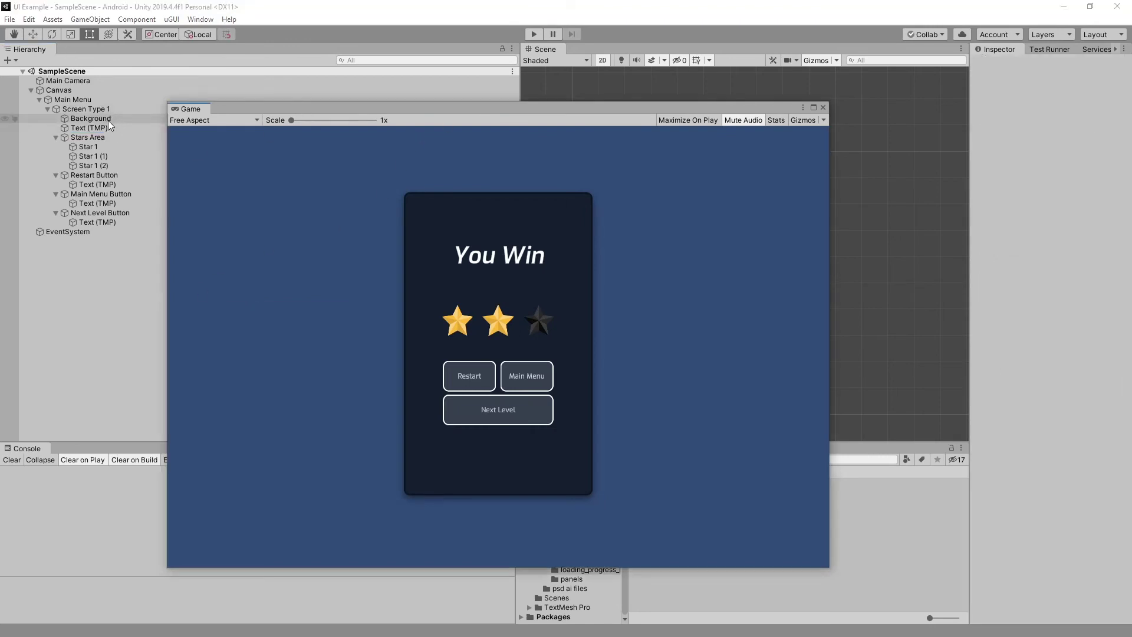
- Shrink the Game window to uncover the Hierarchy, and examine the Canvas's Canvas Scaler settings
click(98, 128)
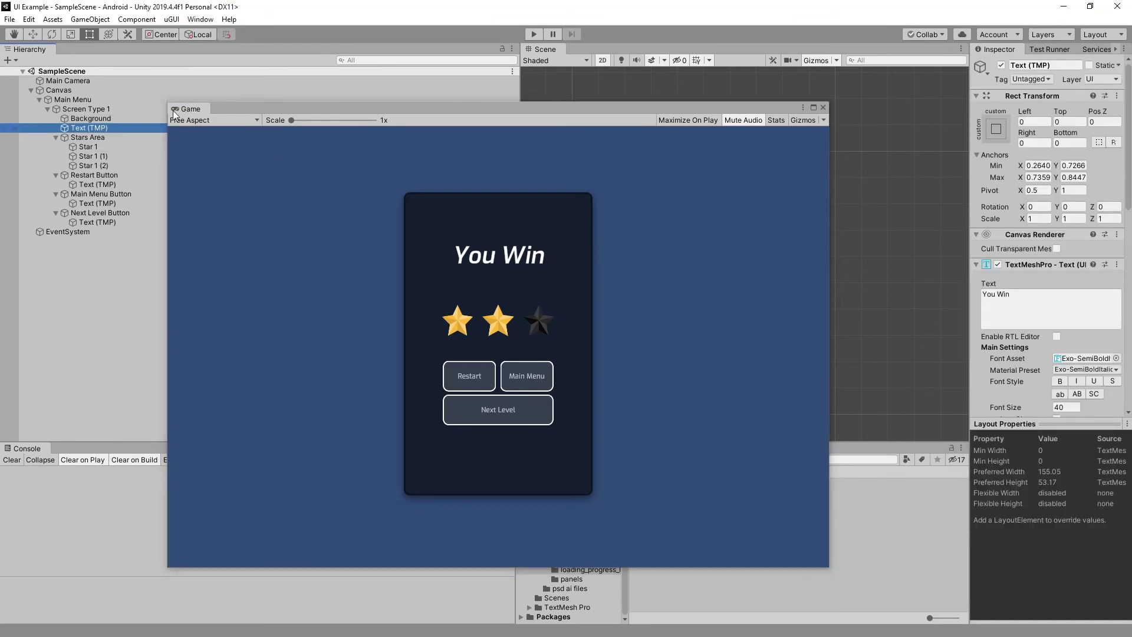
drag(168, 103, 258, 124)
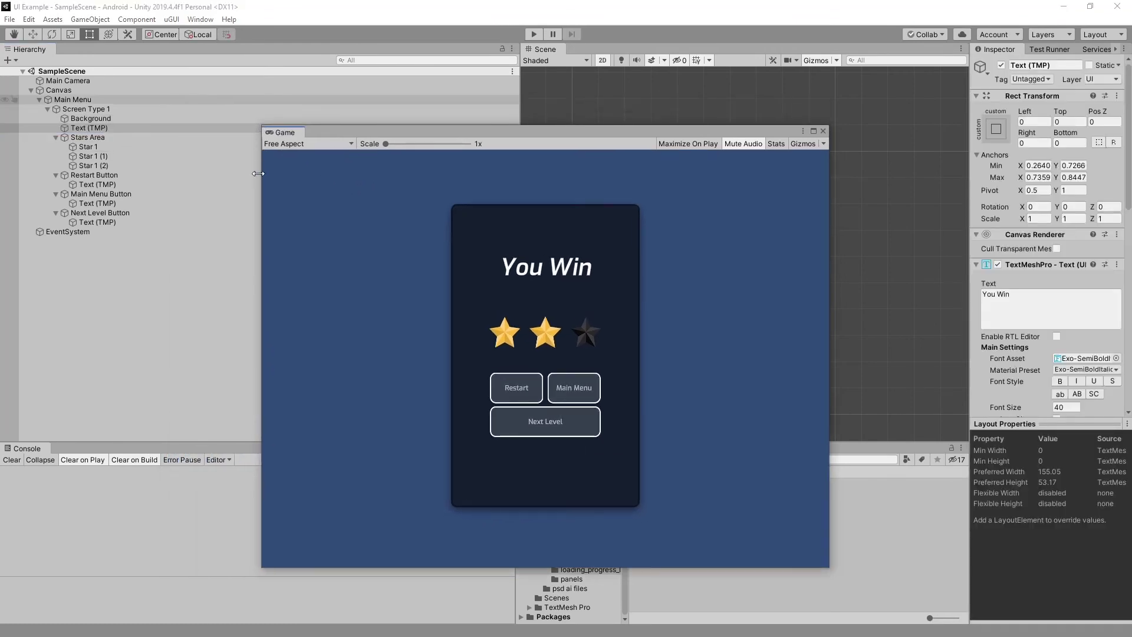
drag(259, 174, 348, 173)
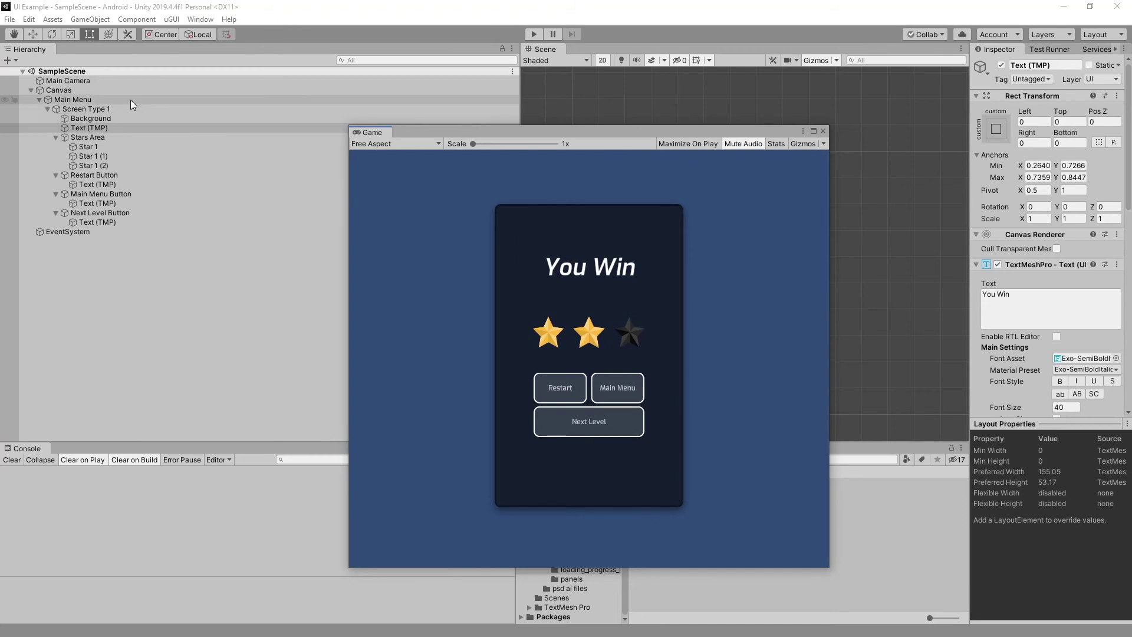
click(93, 90)
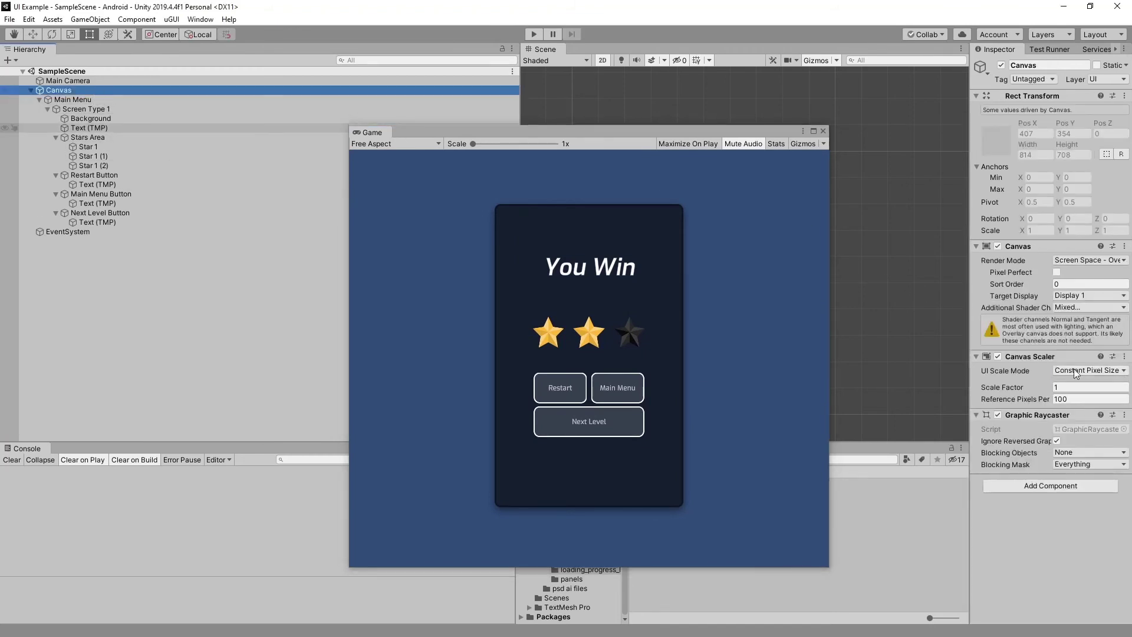
- Apply Anchors to Corners to the Screen Type 1 panel, with the panel framed in the Scene view
click(85, 109)
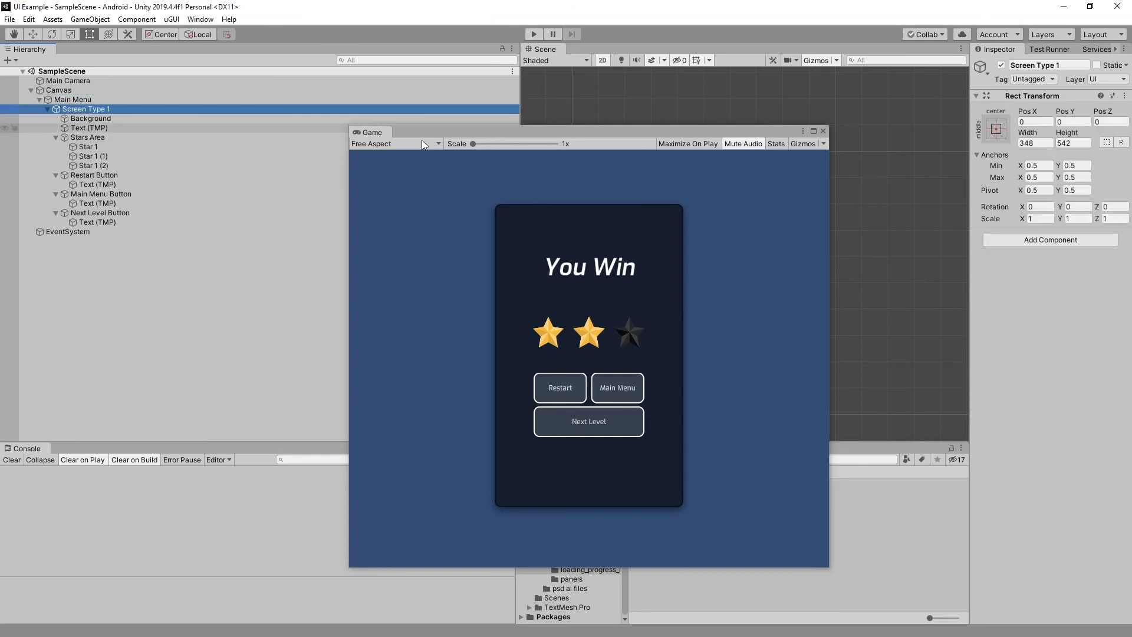
drag(673, 139, 363, 90)
key(f)
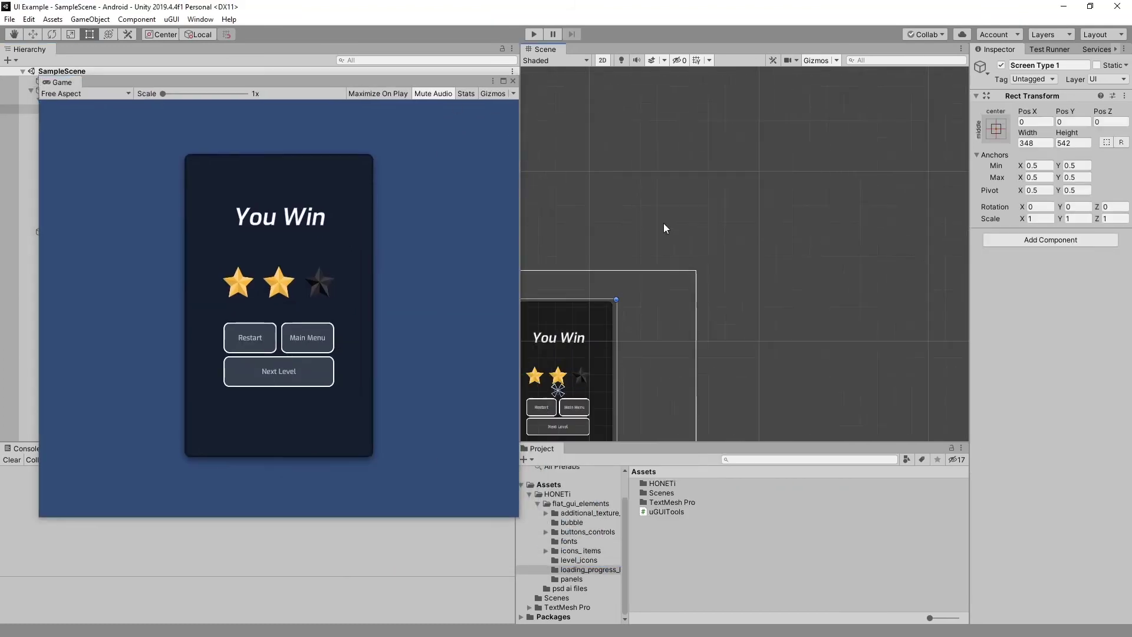
middle_drag(722, 230, 721, 112)
scroll(716, 190, down, 1)
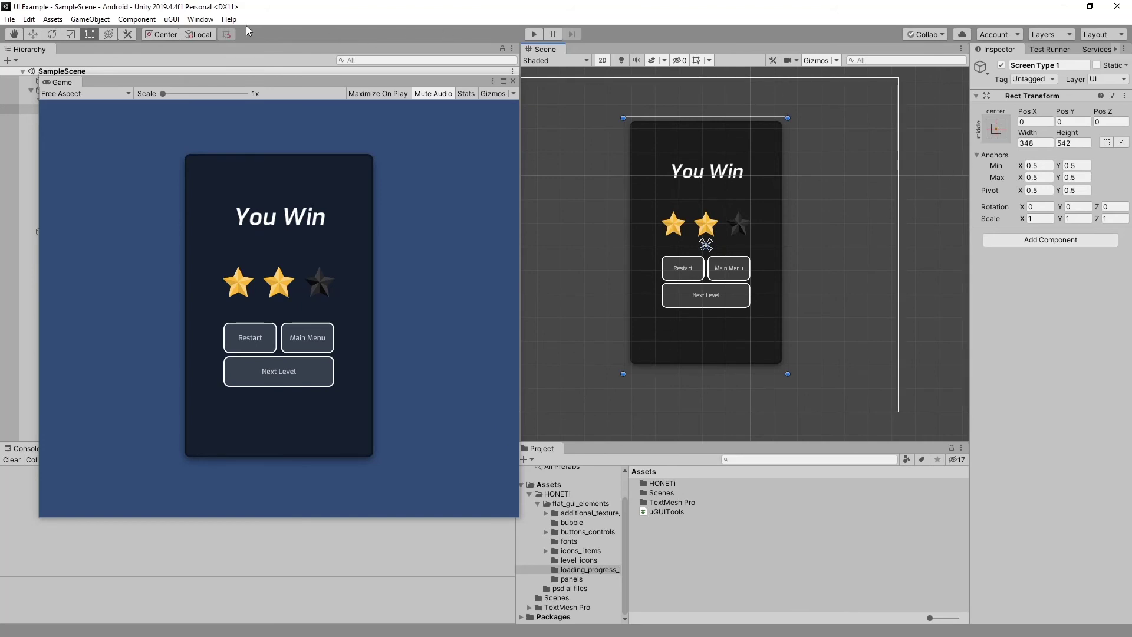
click(172, 19)
click(201, 33)
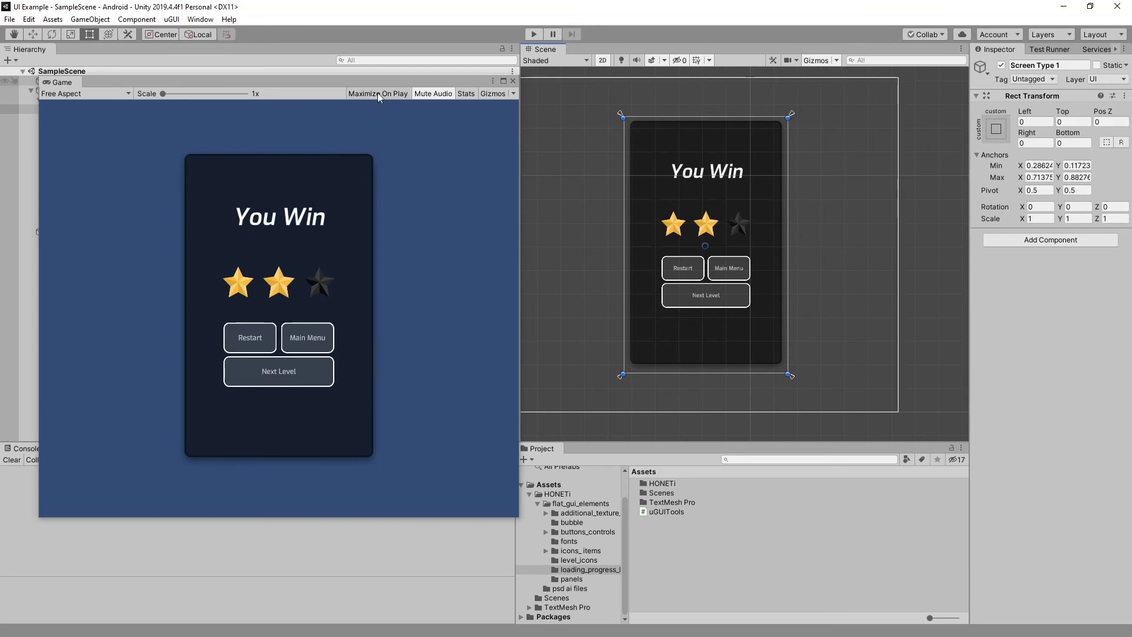
- Examine the text settings of the You Win title and the Restart, Main Menu and Next Level button labels
drag(353, 83, 560, 84)
click(97, 128)
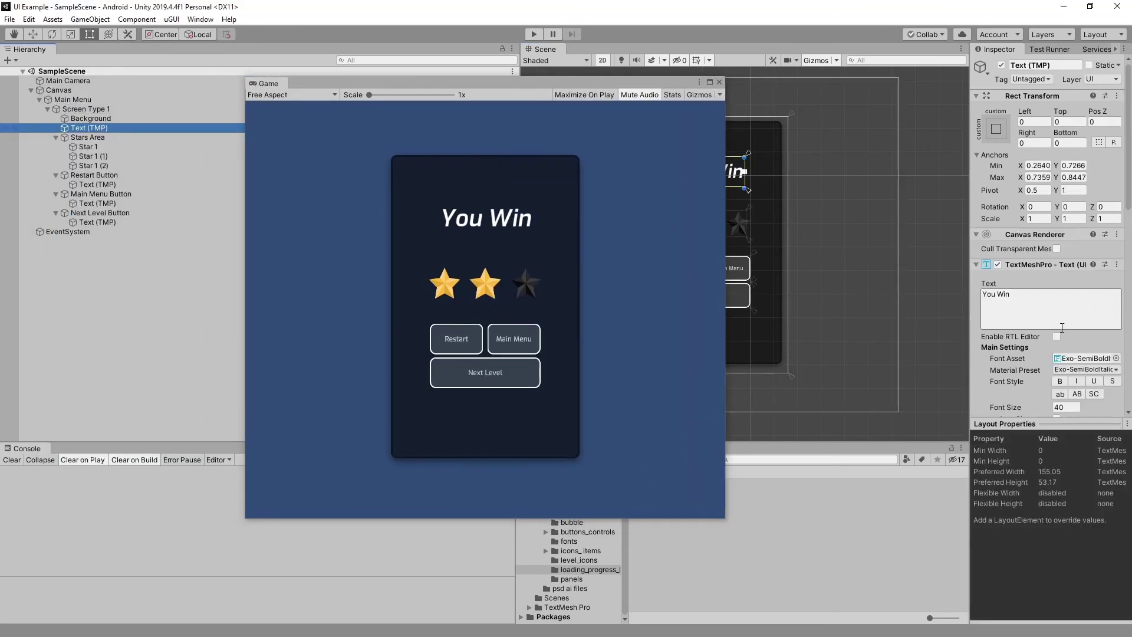
scroll(1062, 328, down, 3)
click(119, 184)
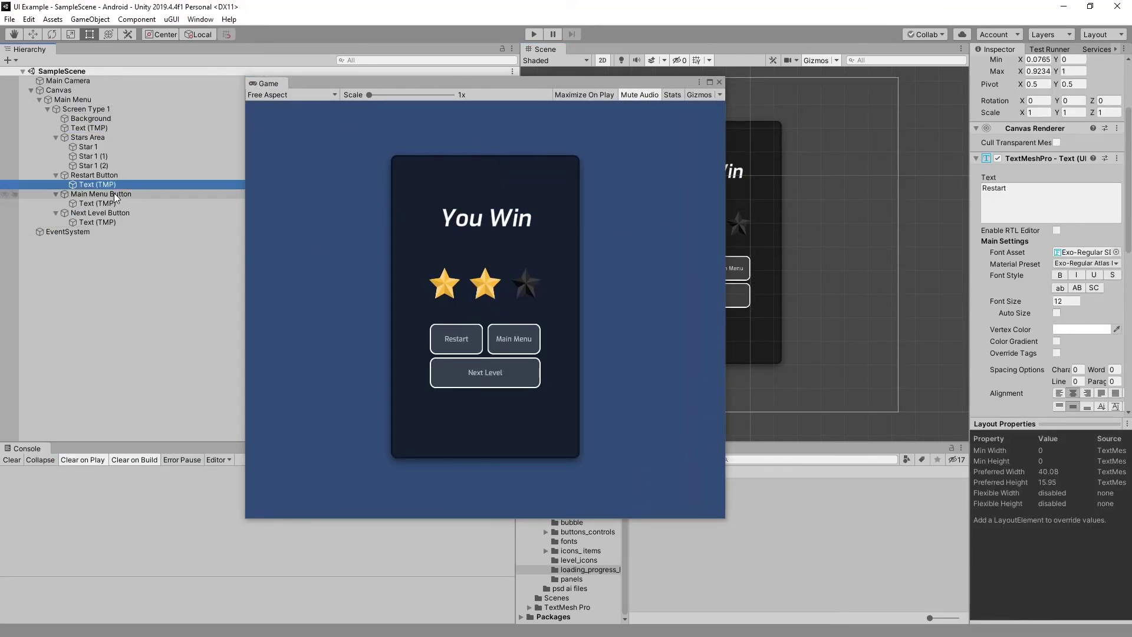
key(Down)
key(Down)
key(Down)
key(Down)
key(Down)
key(Up)
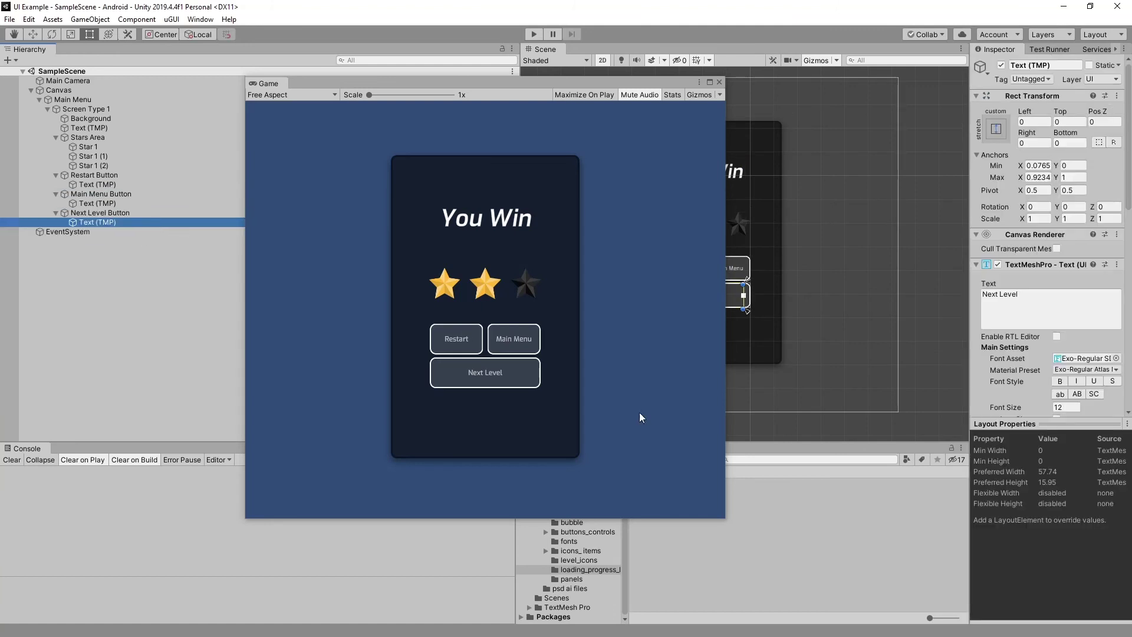
- Shrink and enlarge the Game window to check how the panel's texts respond to resizing
drag(727, 517, 608, 459)
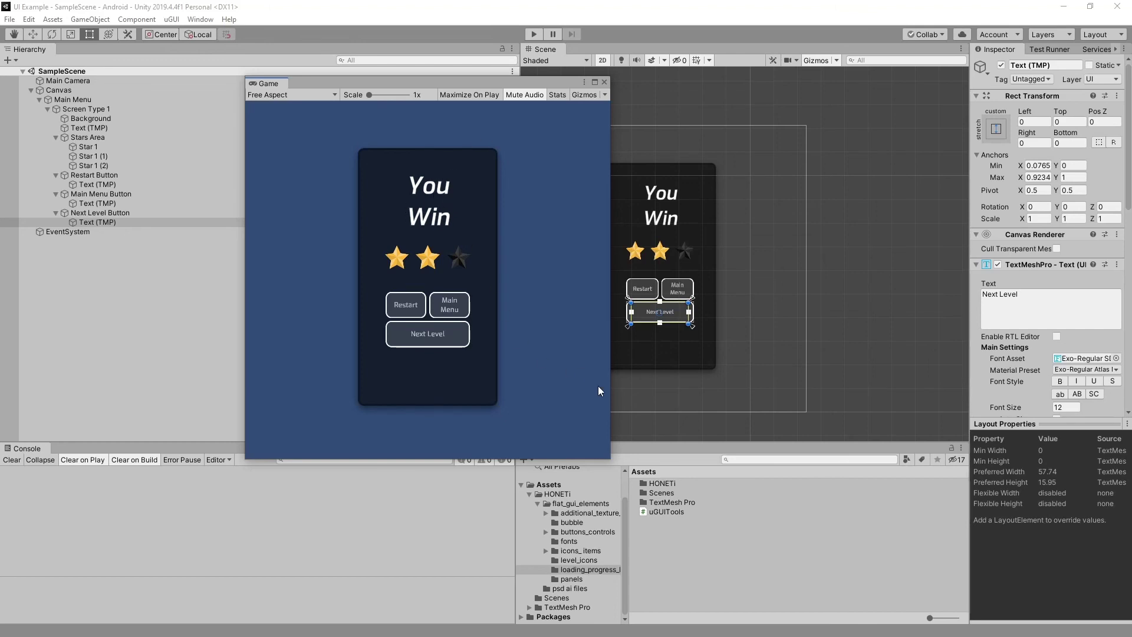
drag(614, 458, 552, 391)
click(554, 433)
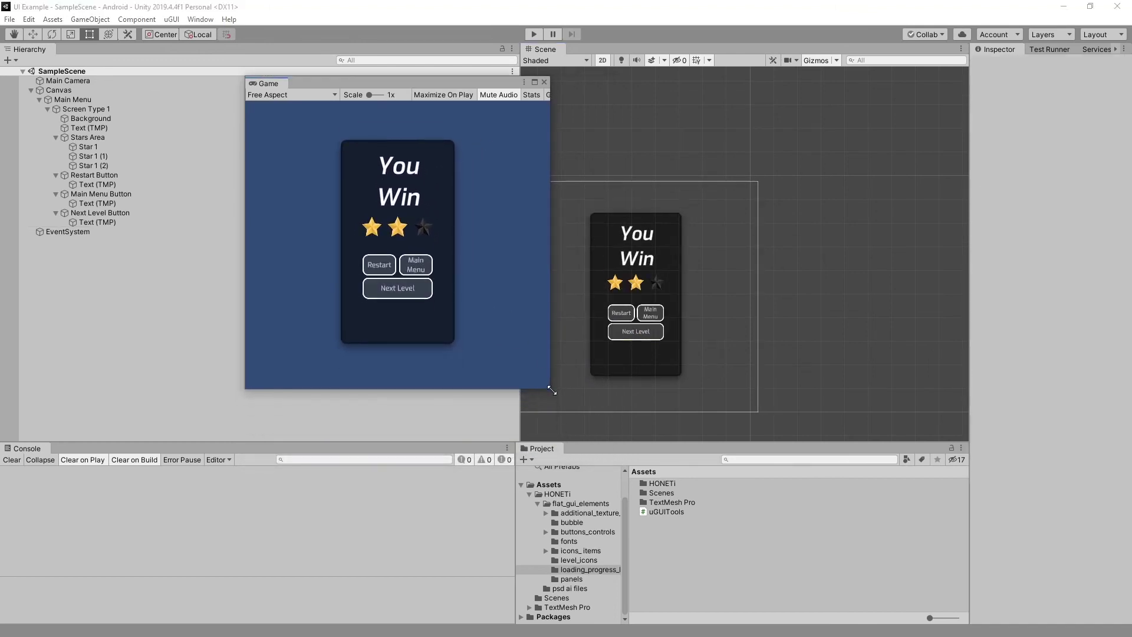
drag(466, 87, 380, 176)
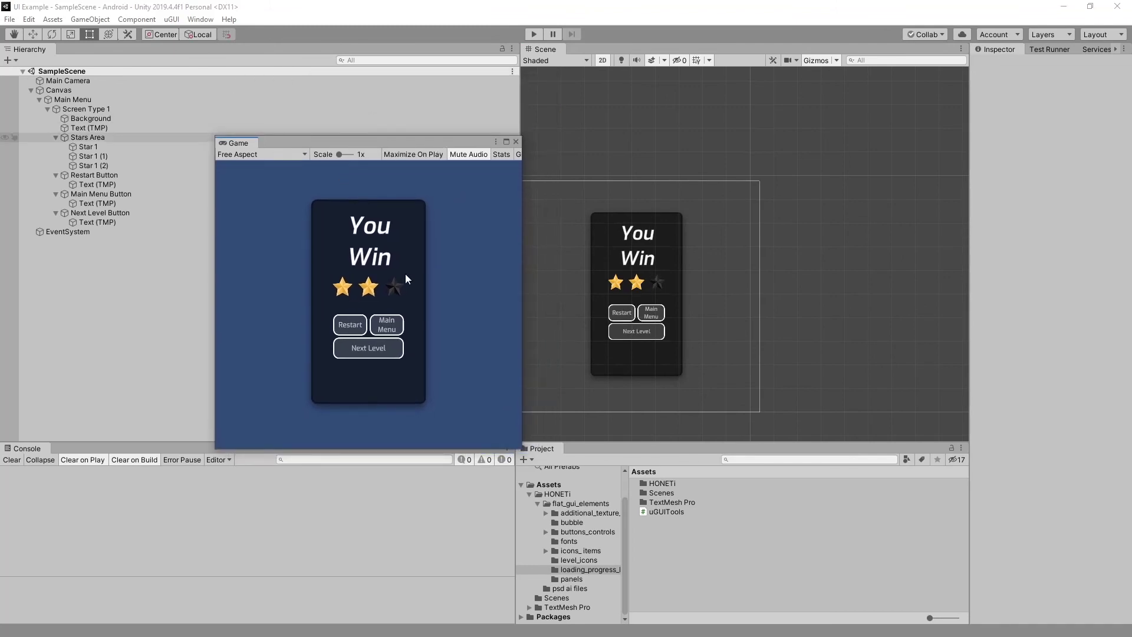
drag(523, 450, 722, 520)
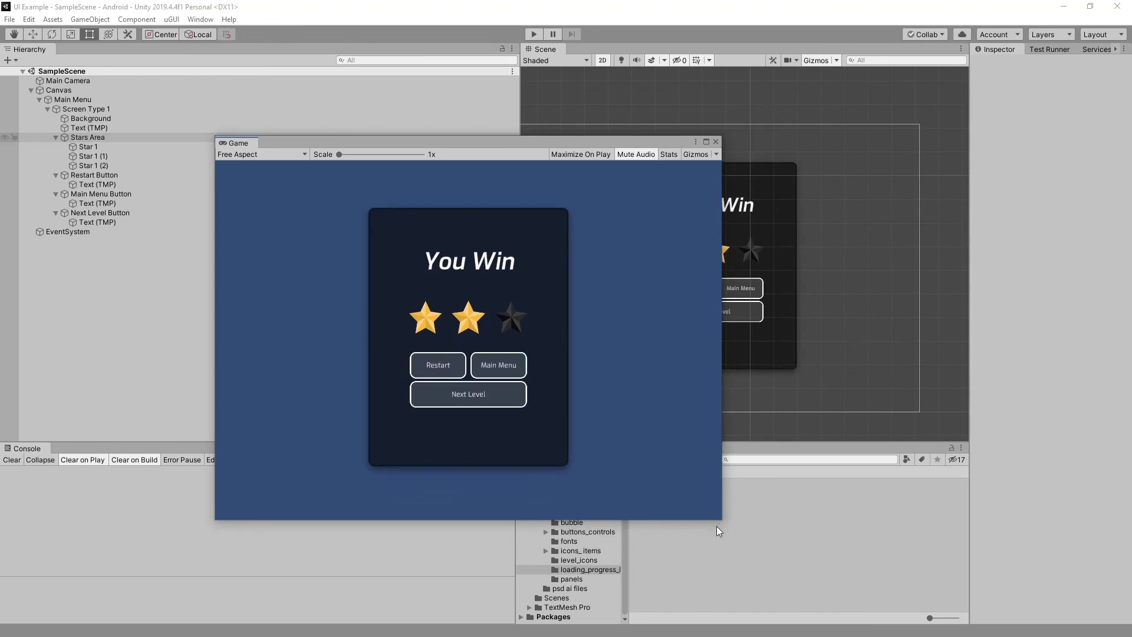
- Enable Auto Size on the title text and the three button Text (TMP) objects together
click(83, 127)
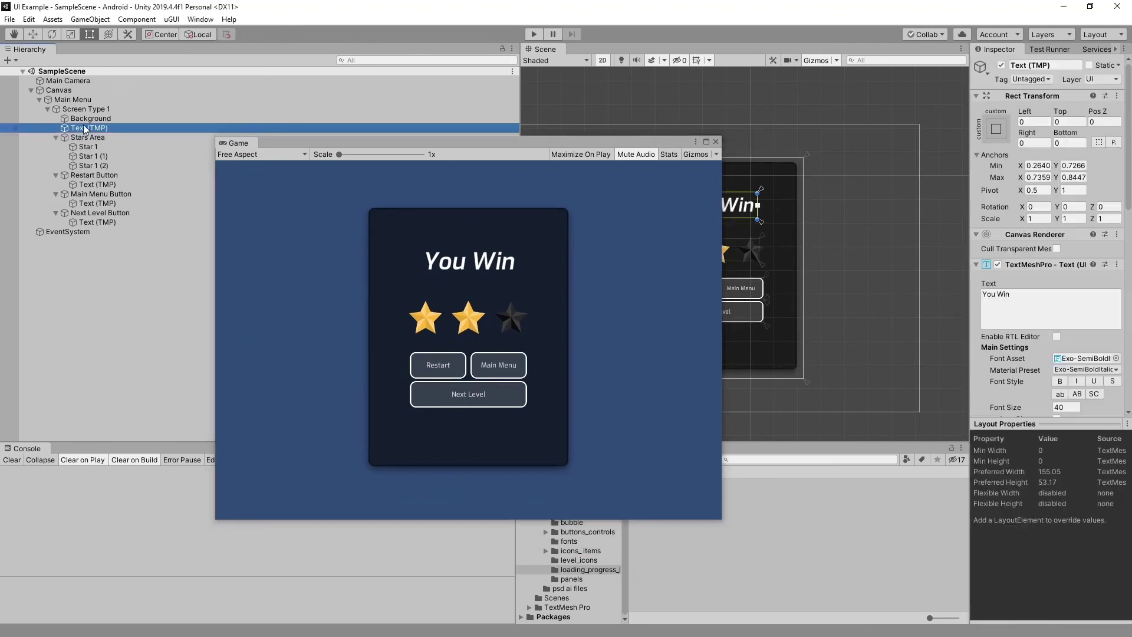
ctrl+click(99, 184)
ctrl+click(104, 203)
ctrl+click(104, 222)
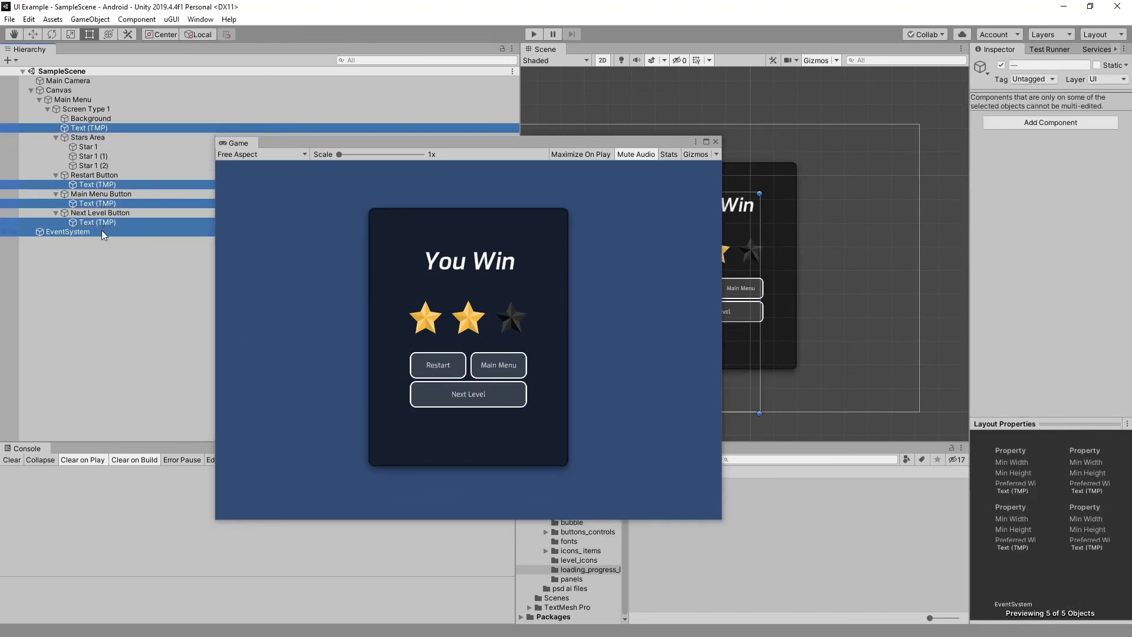
scroll(1065, 244, down, 5)
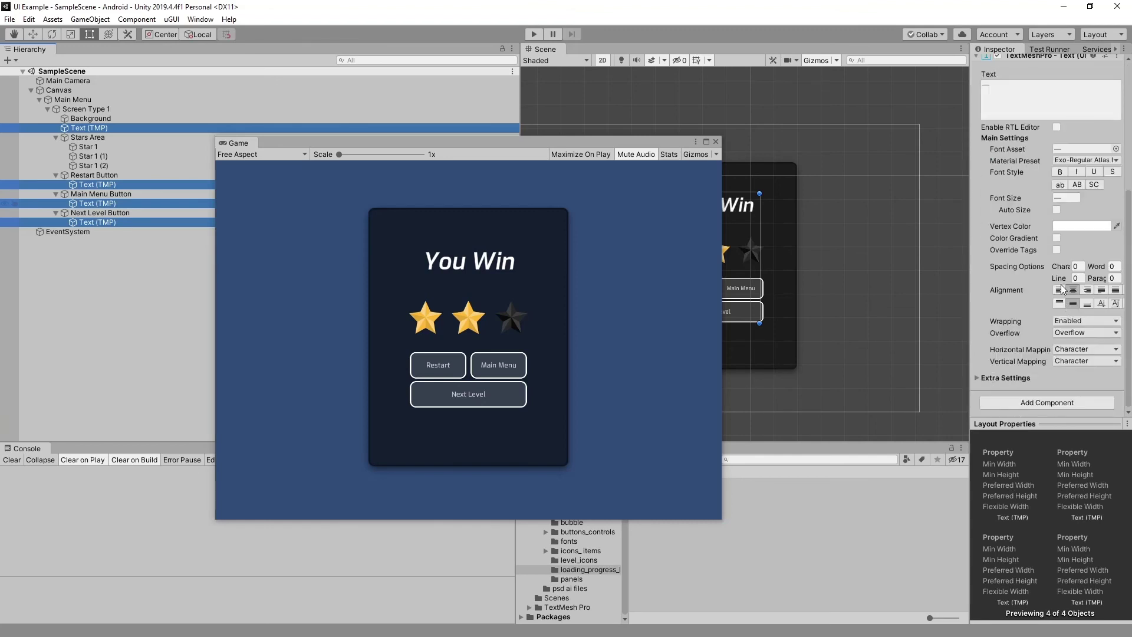
click(1057, 210)
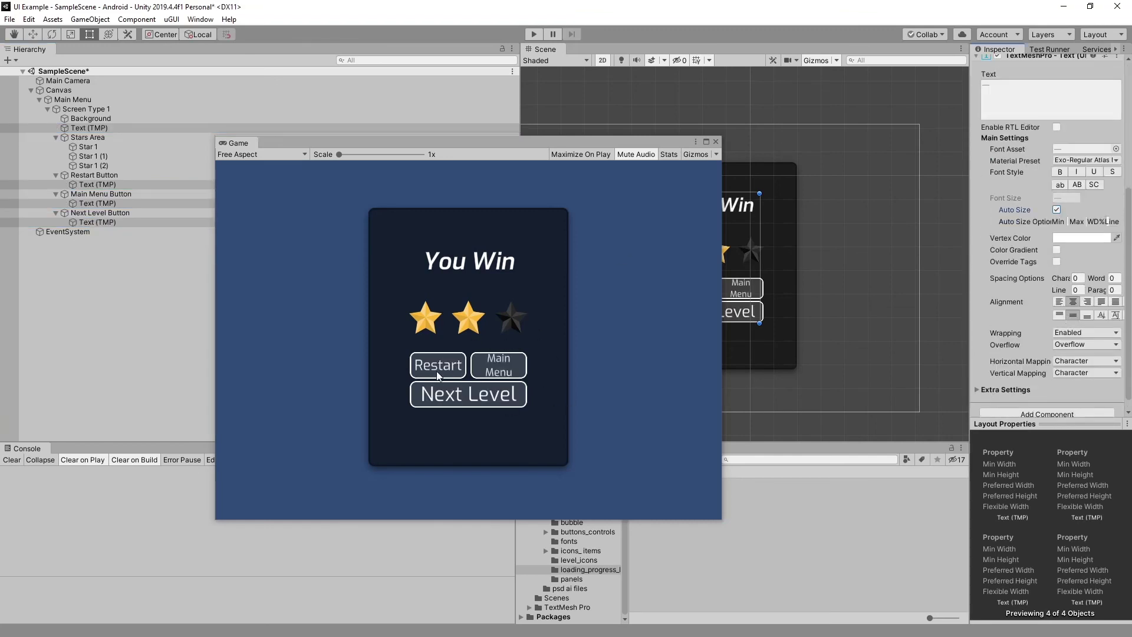
- Examine the You Win title's text box up close in the Scene view, with the Game window moved clear of it
drag(540, 146, 568, 93)
click(92, 118)
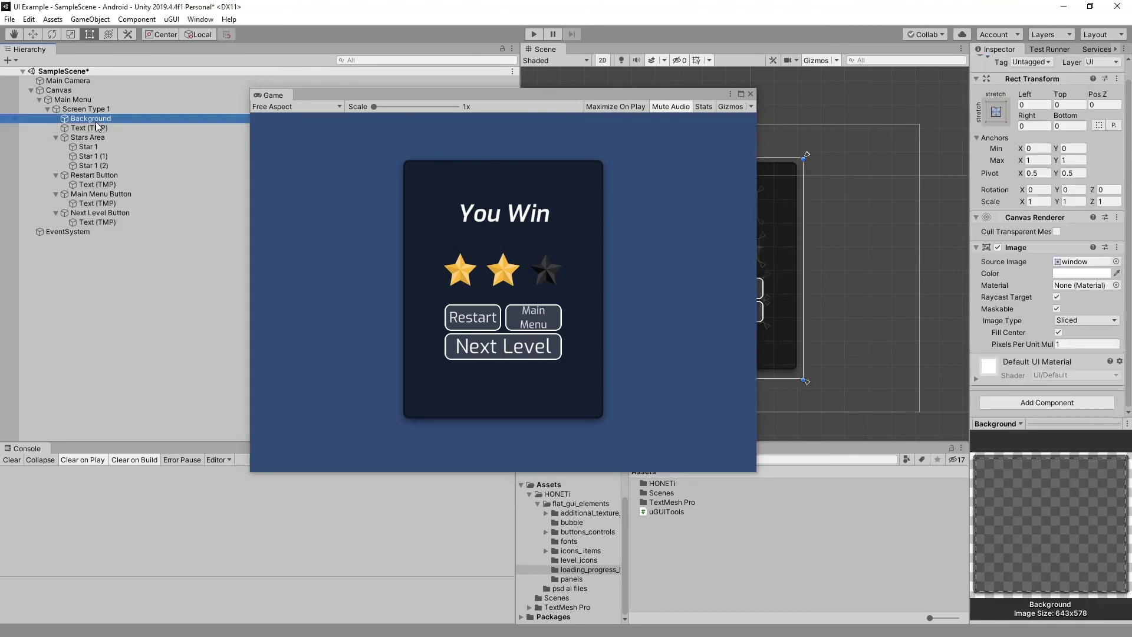
click(104, 128)
drag(423, 99, 496, 231)
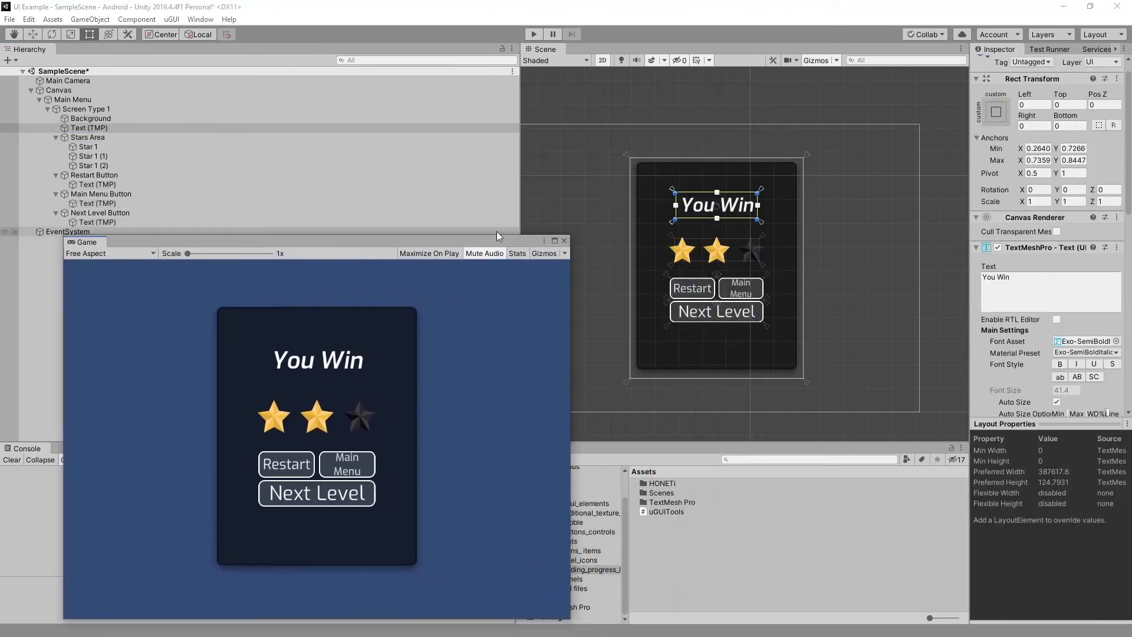
scroll(678, 203, up, 4)
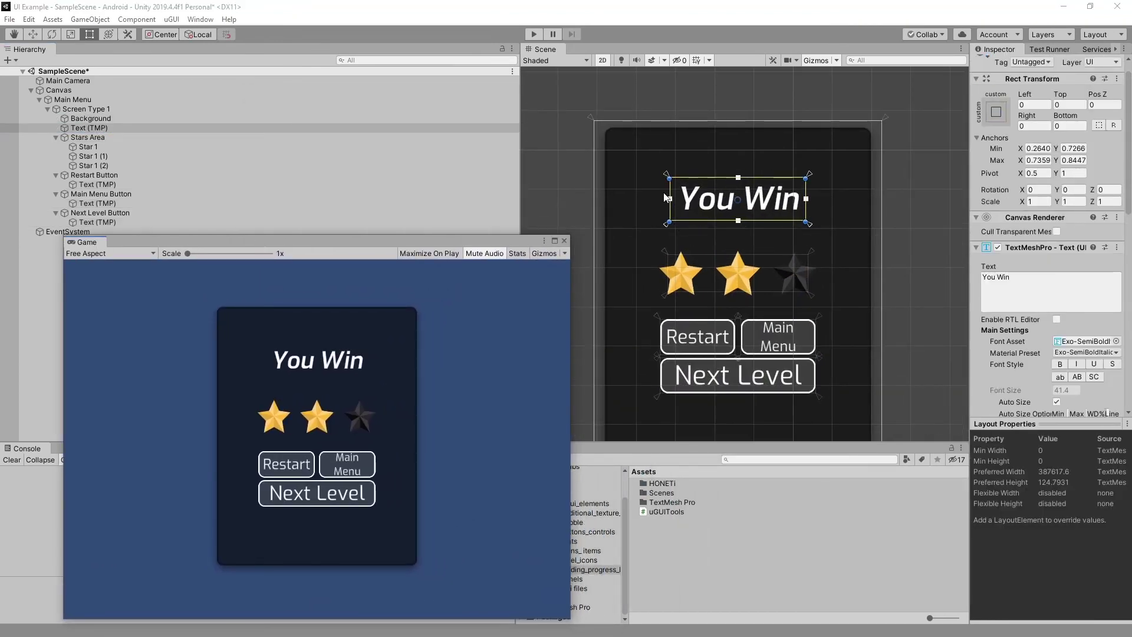
scroll(760, 180, up, 3)
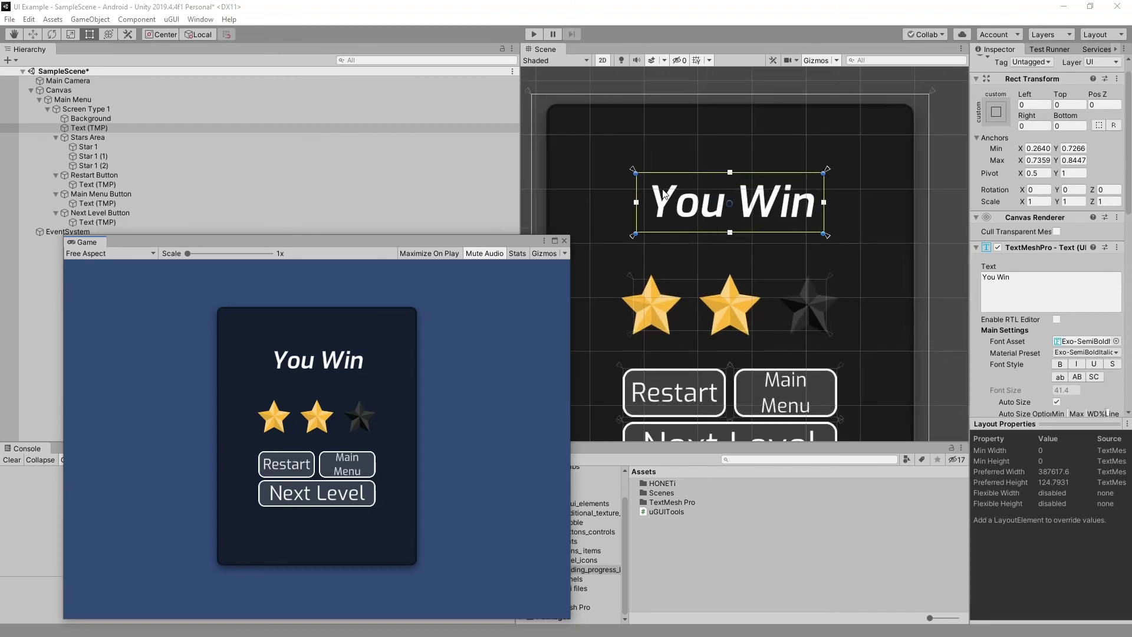
scroll(682, 220, down, 1)
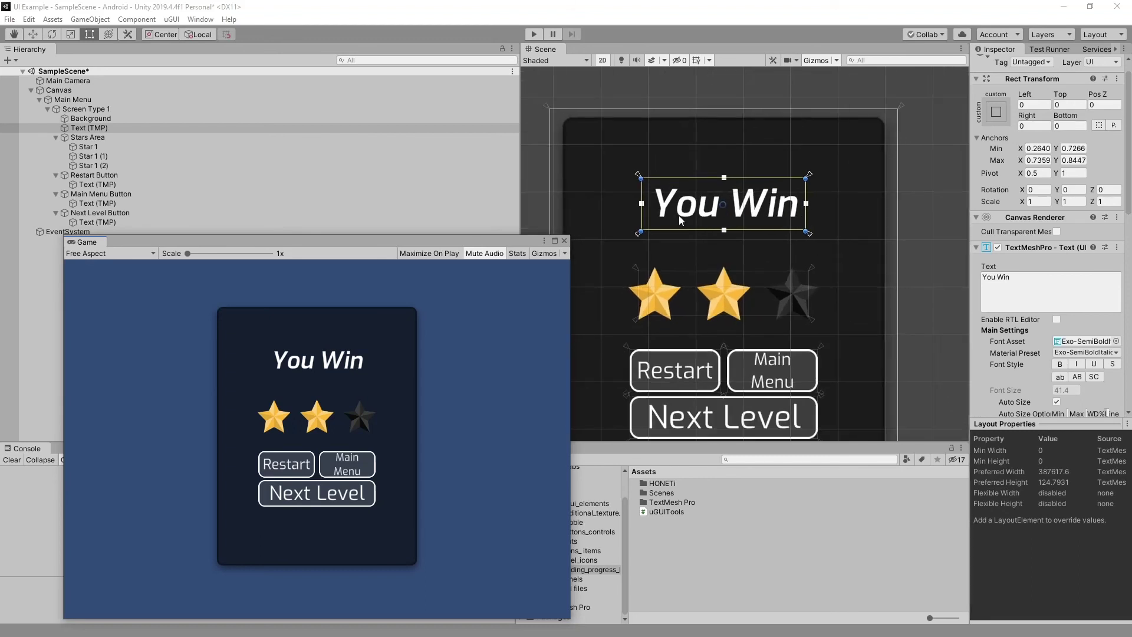
- Shrink the Game window to check how the auto-sized title and button labels respond
drag(499, 241, 391, 56)
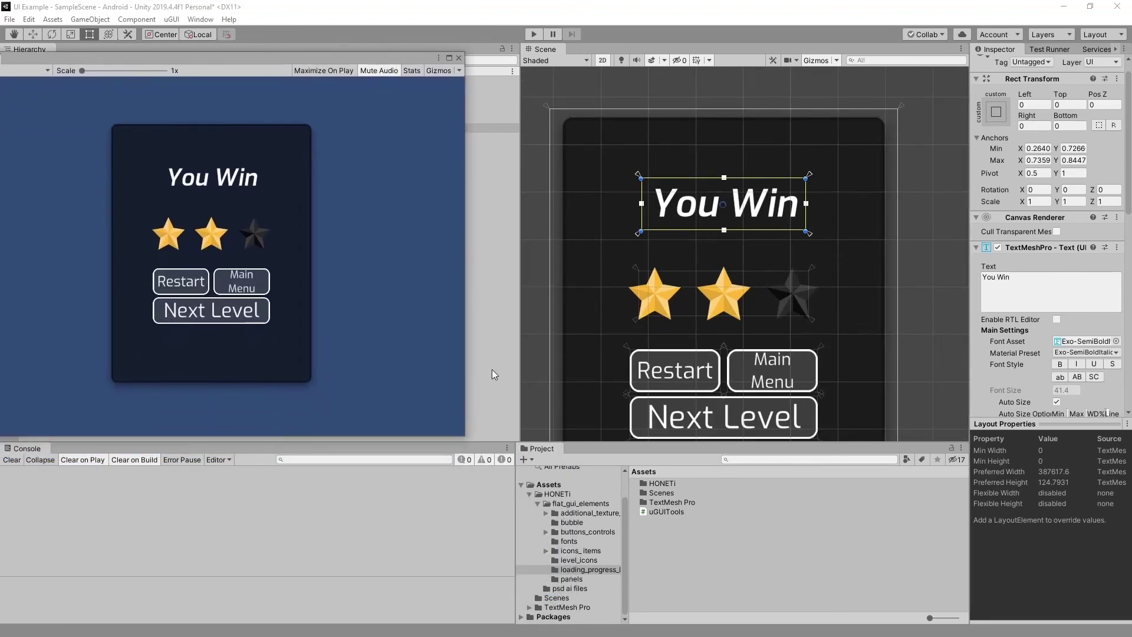
drag(467, 437, 248, 245)
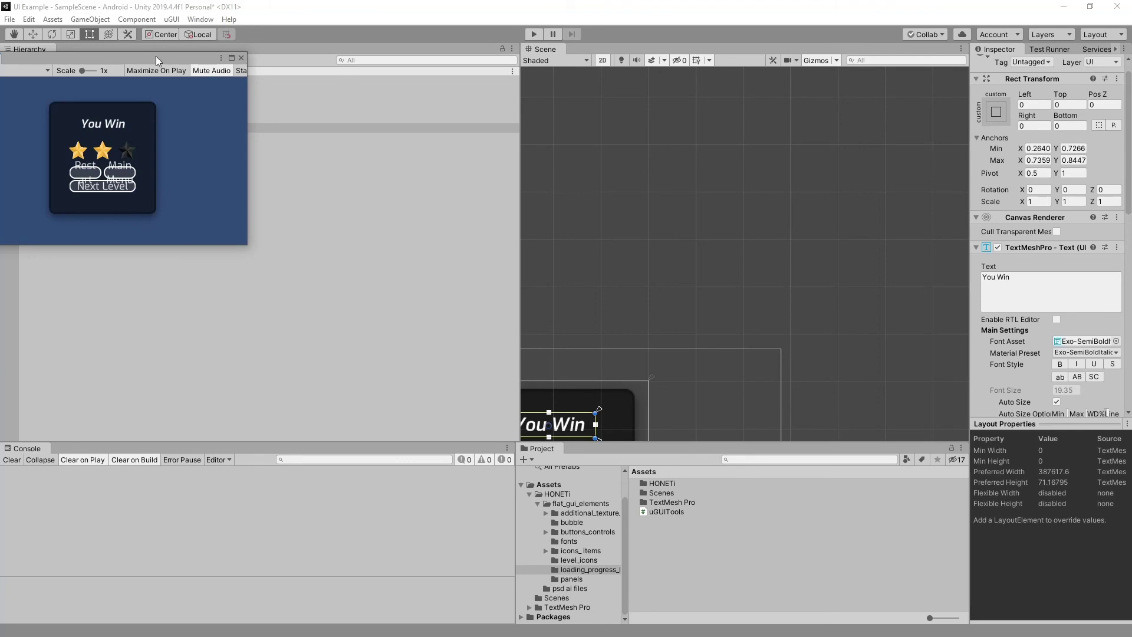
drag(155, 59, 523, 89)
- Widen the Inspector and compare the Auto Size Options of the You Win title and the Restart label
scroll(1061, 312, down, 4)
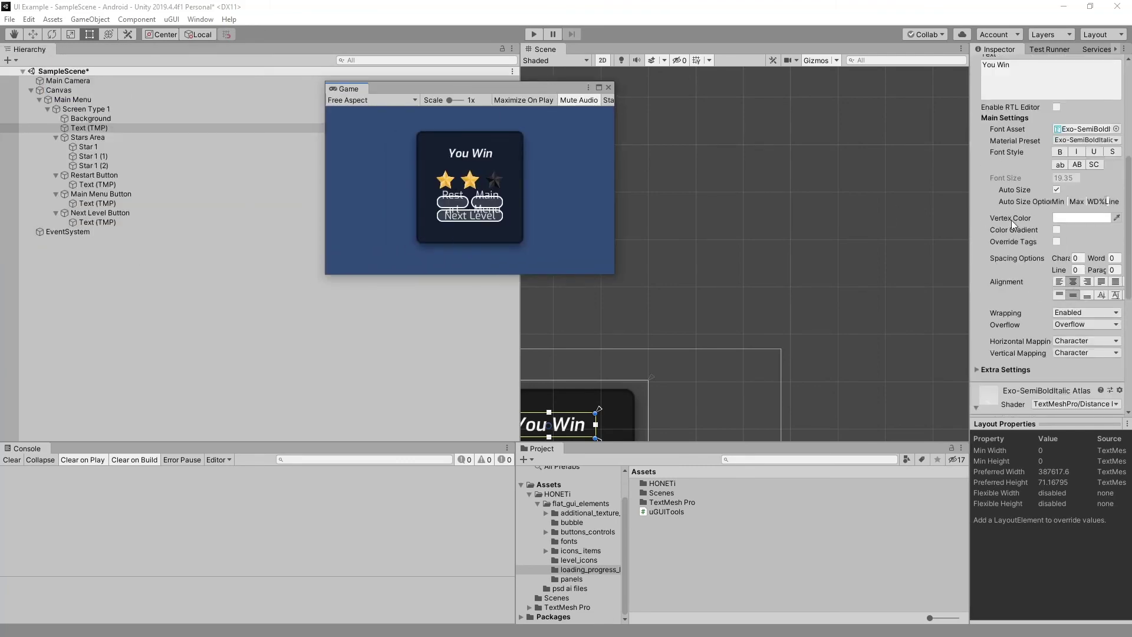
drag(970, 230, 511, 279)
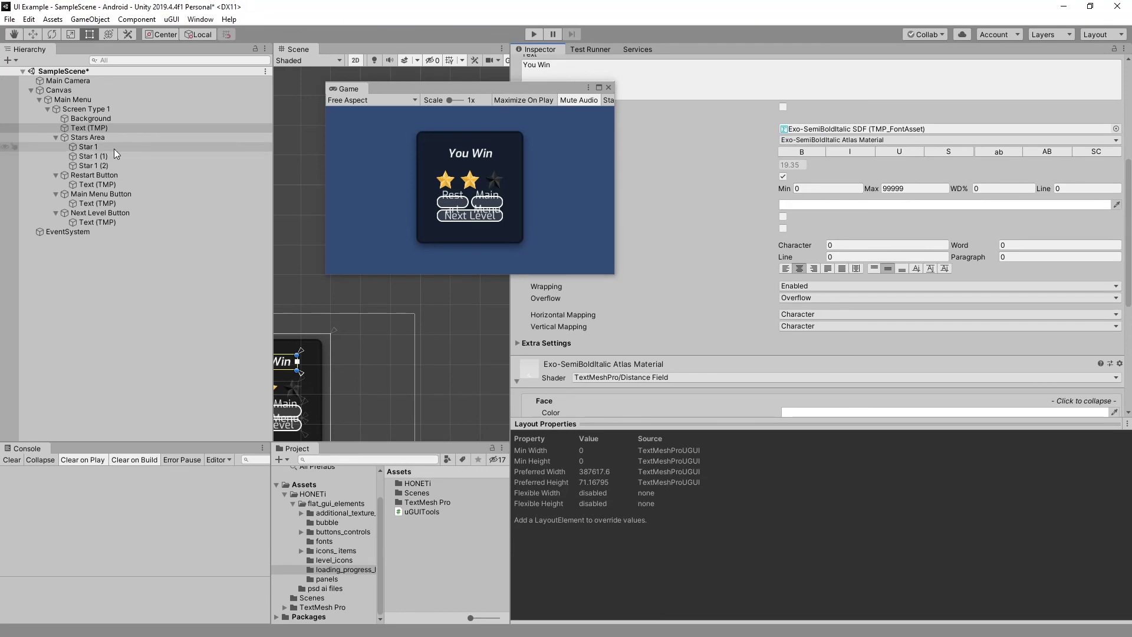
click(103, 186)
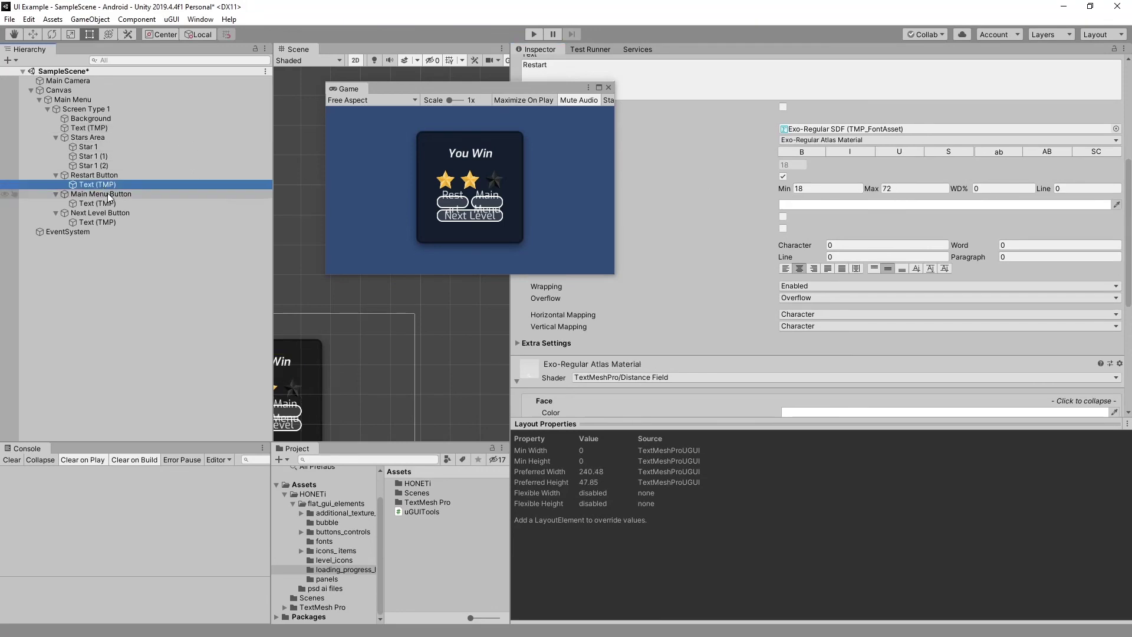
- Set Auto Size Min to 0 and Max to 99999999 on the three button Text (TMP) objects together
shift+click(109, 202)
click(115, 209)
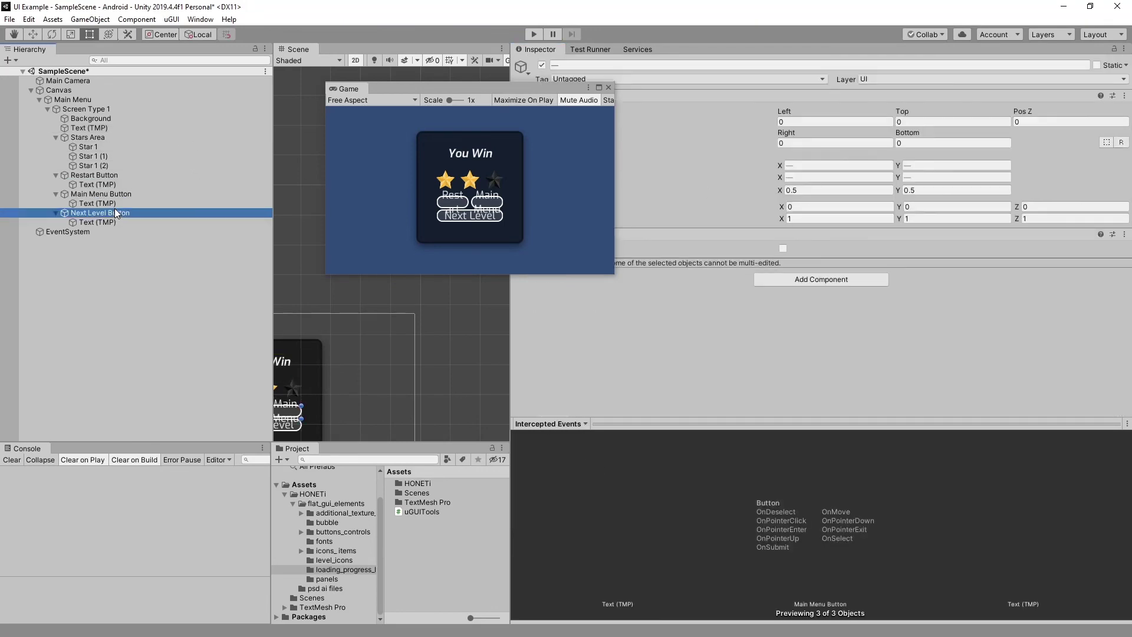
click(116, 183)
ctrl+click(117, 201)
ctrl+click(118, 218)
ctrl+click(118, 217)
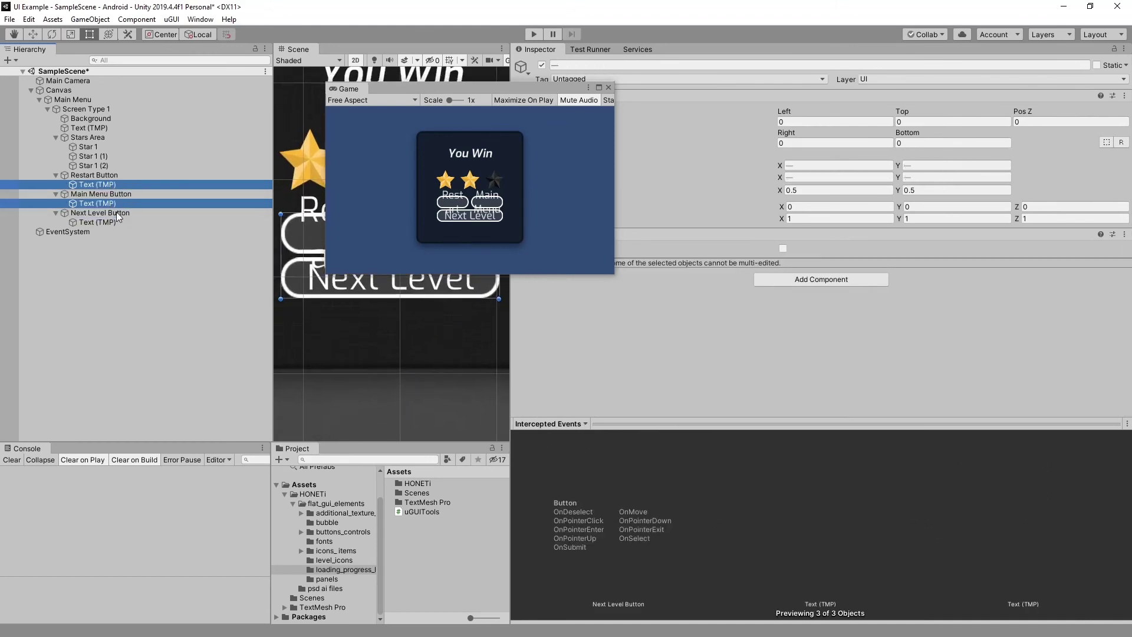
ctrl+click(123, 220)
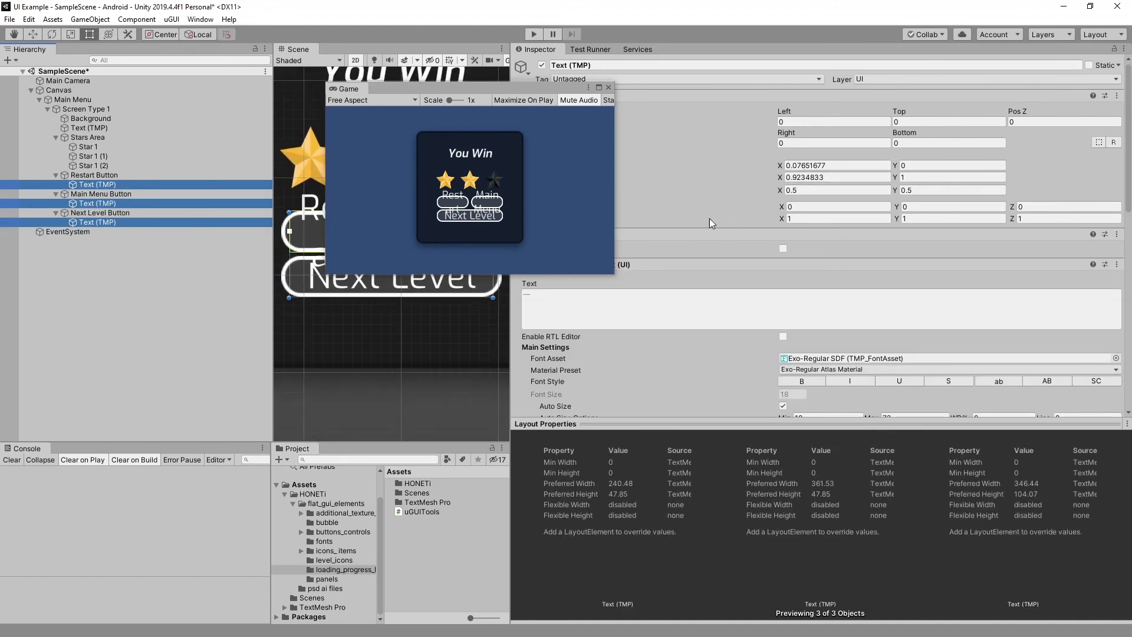
scroll(790, 283, down, 3)
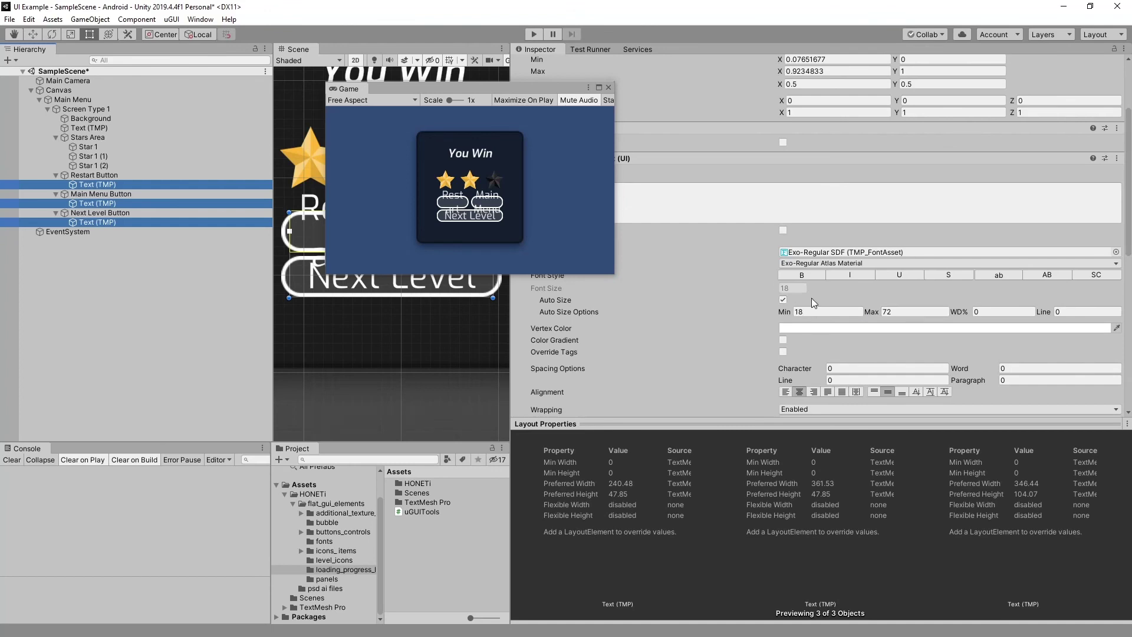
click(811, 311)
key(Tab)
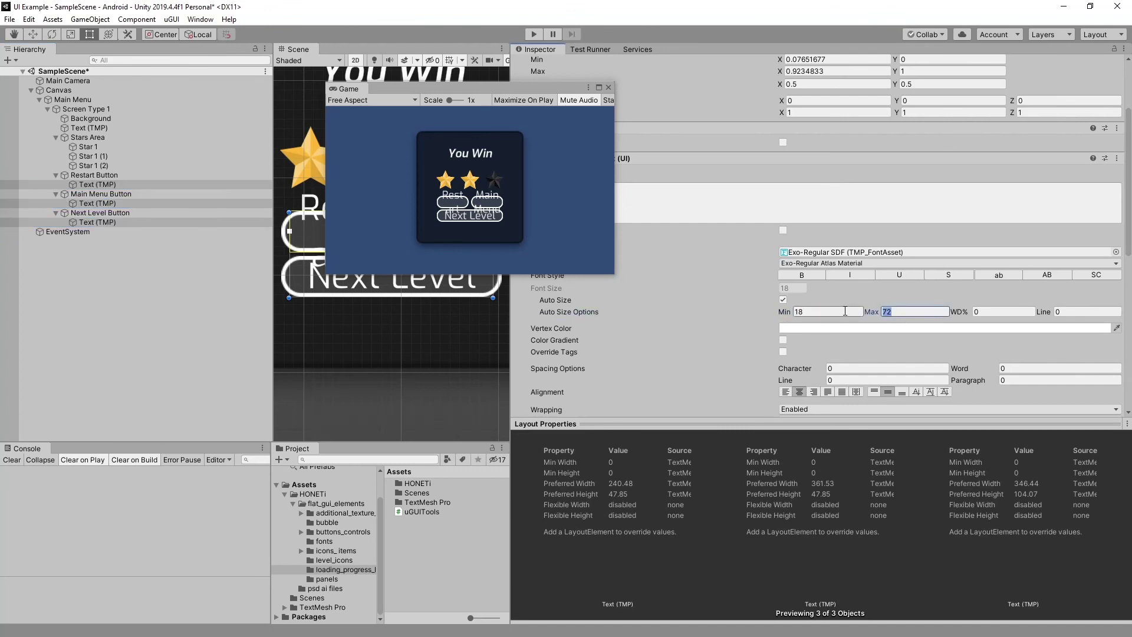
click(830, 311)
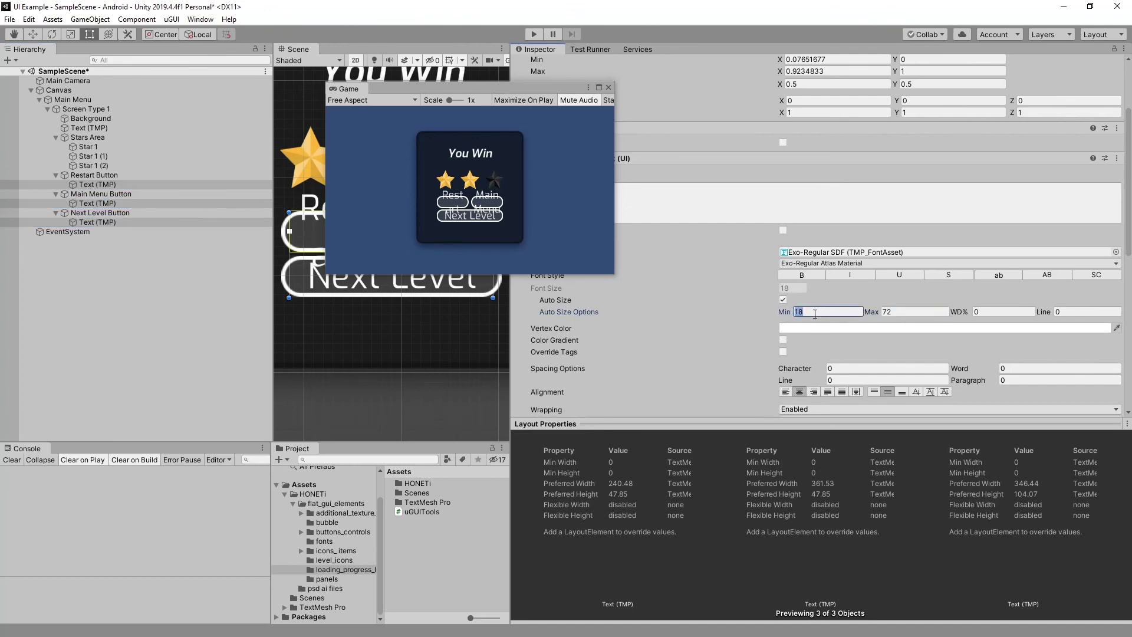
text(0)
click(912, 312)
text(99999999)
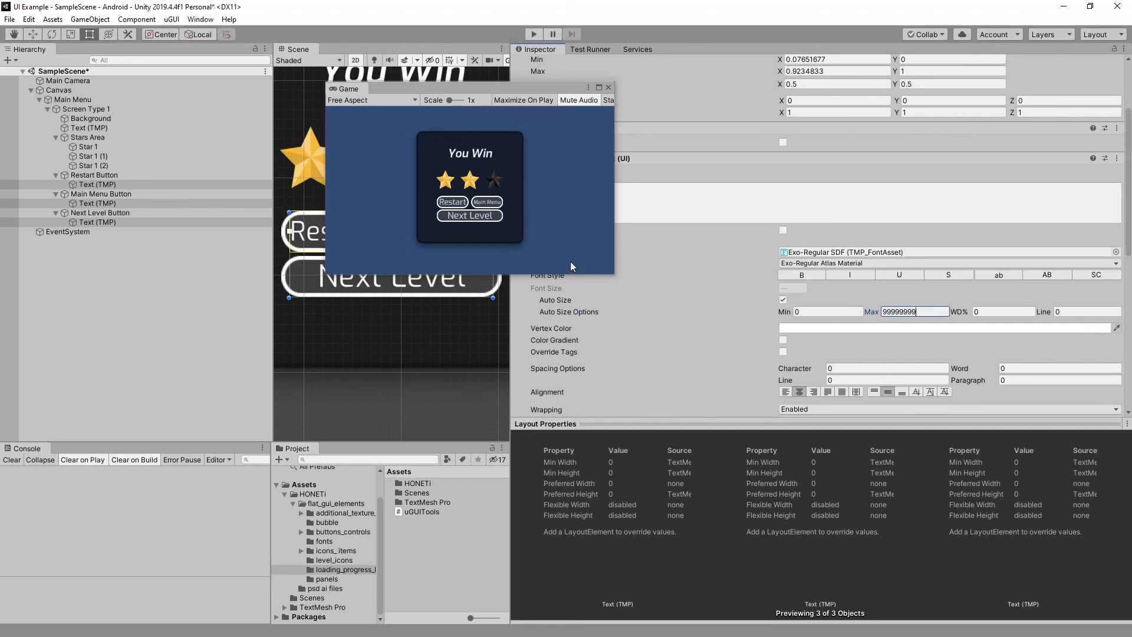
- Enlarge the Game window to check how the button labels scale with the new Auto Size limits
drag(615, 278, 840, 502)
click(144, 233)
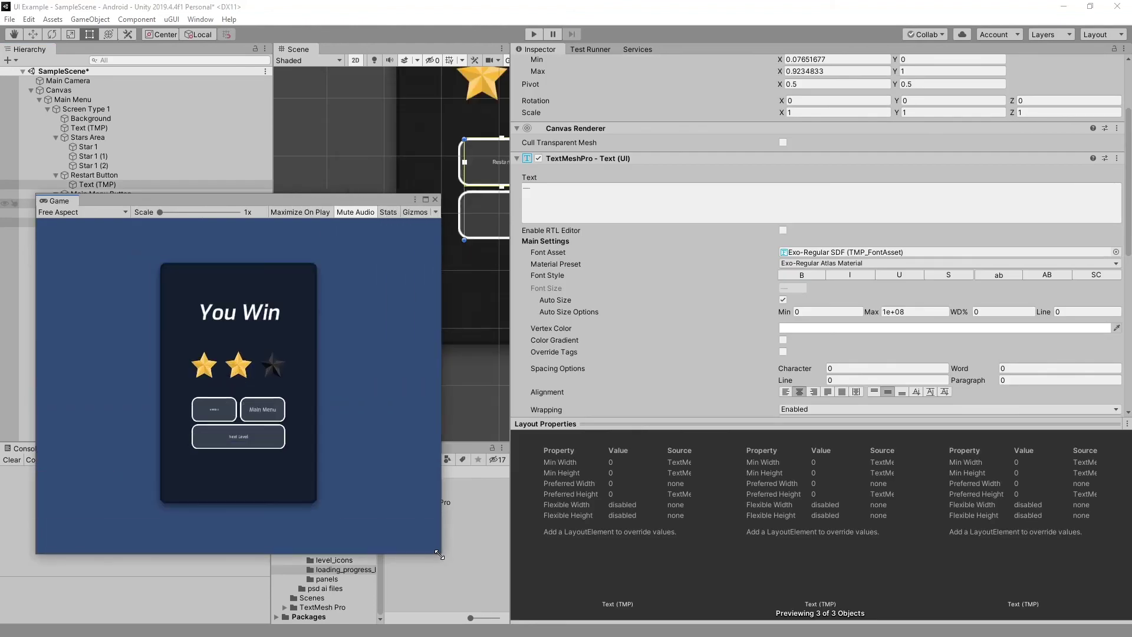
drag(177, 203, 213, 292)
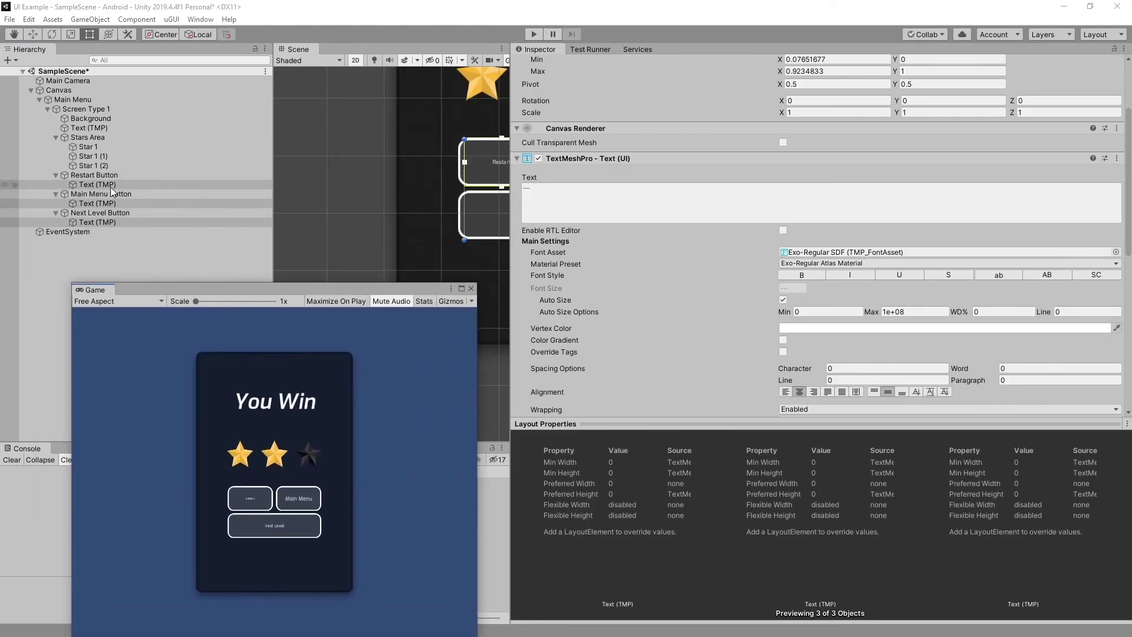
- Set the Auto Size Max of the Restart button's label to 99999999
click(109, 184)
click(854, 312)
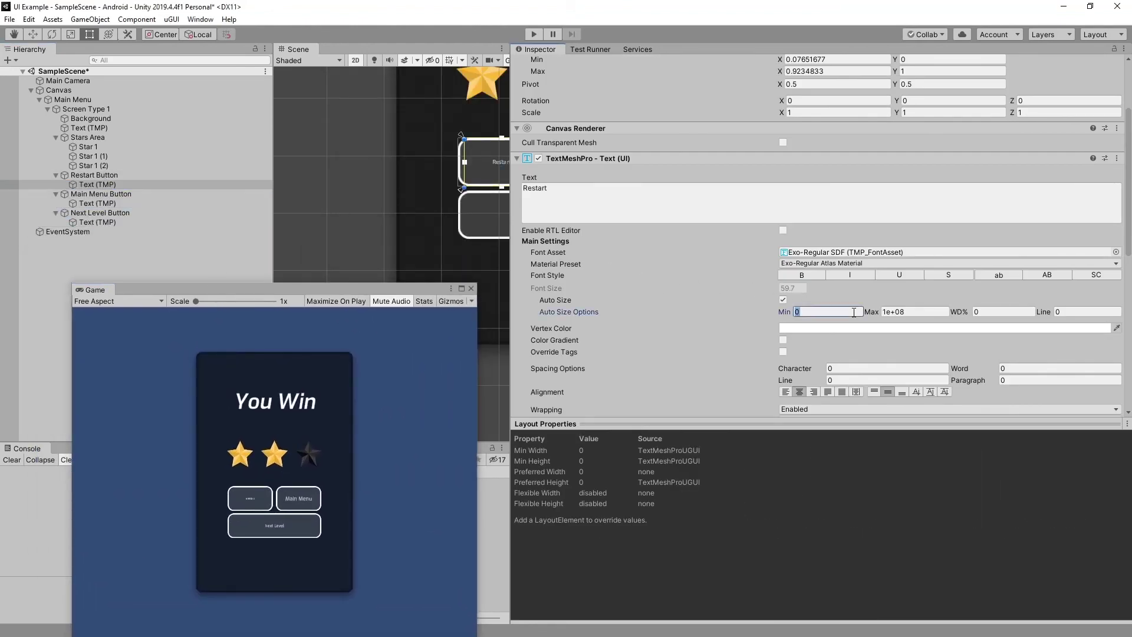
click(919, 312)
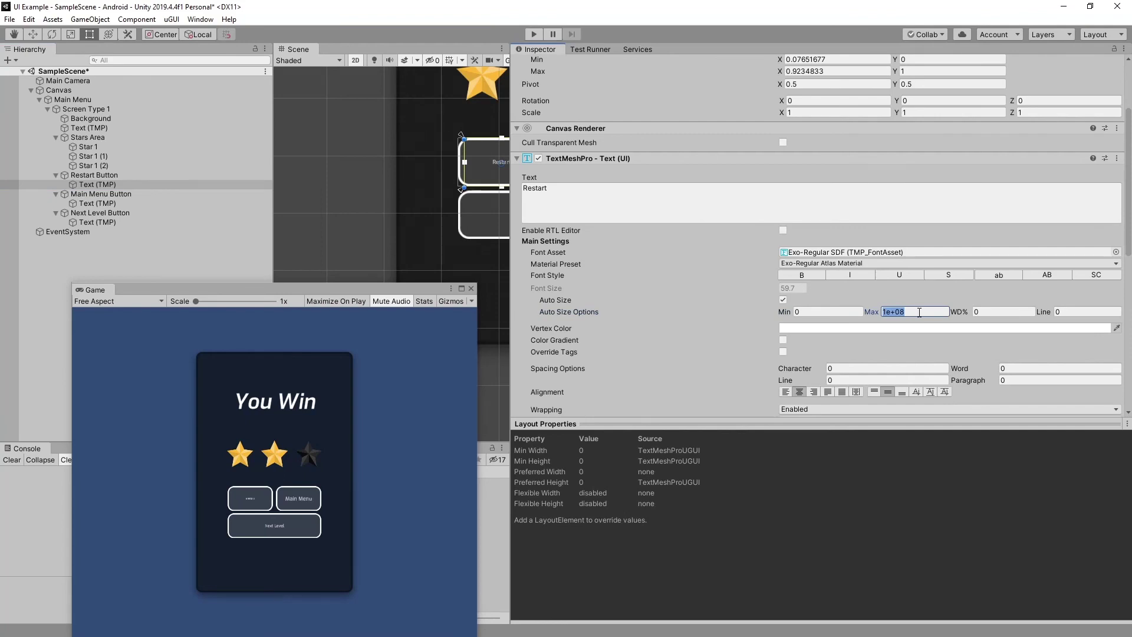
text(99999999)
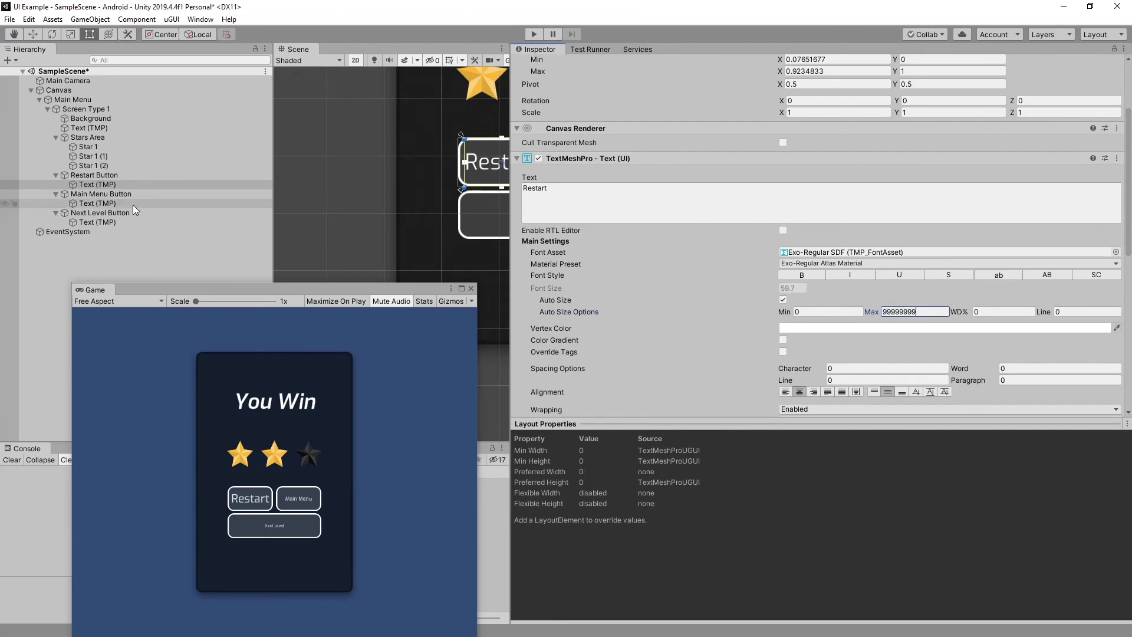
- Set the Auto Size Max of the Next Level button's label to 9999999
click(127, 221)
click(914, 312)
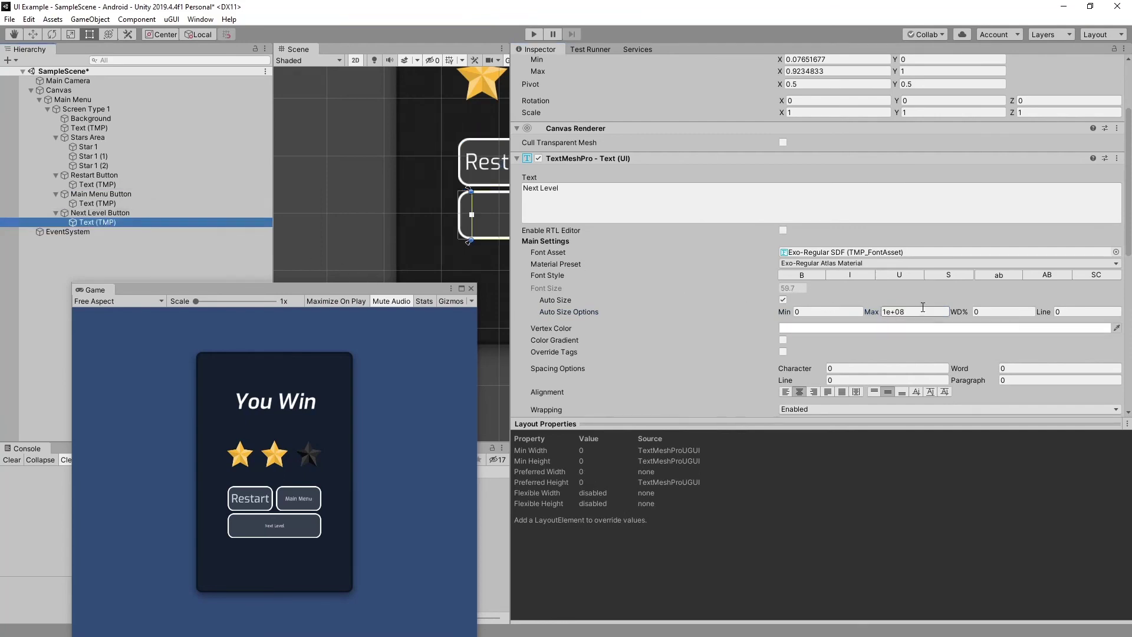
text(9999999)
drag(330, 289, 285, 228)
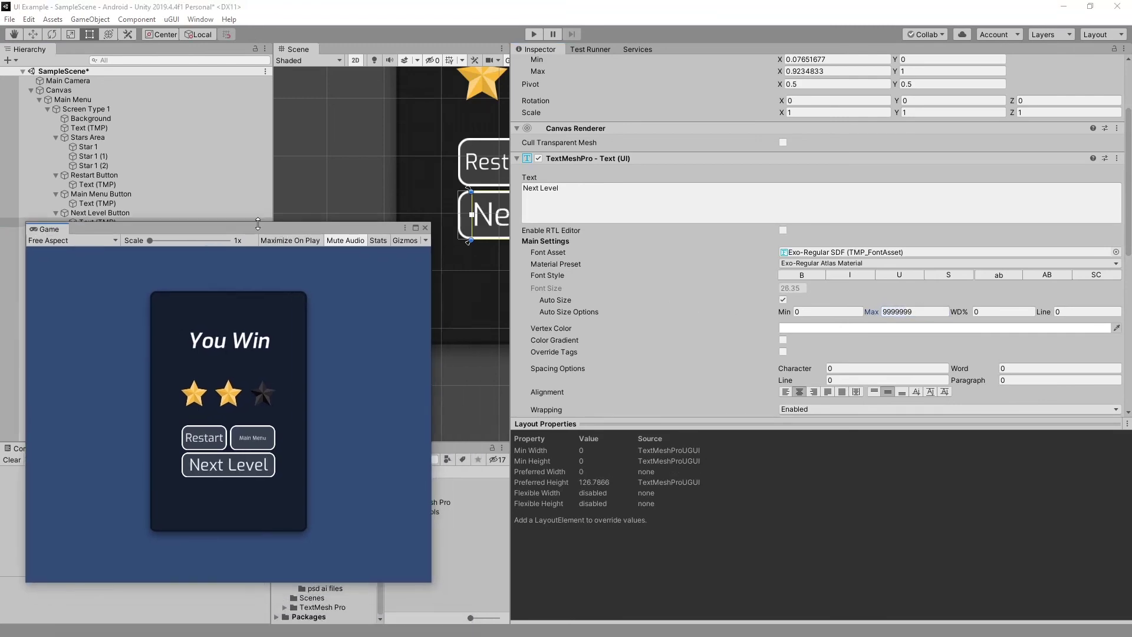
- Set the Auto Size Max of the Main Menu button's label to 99999 and reposition the Game window over the Hierarchy
click(151, 203)
click(933, 312)
text(99999)
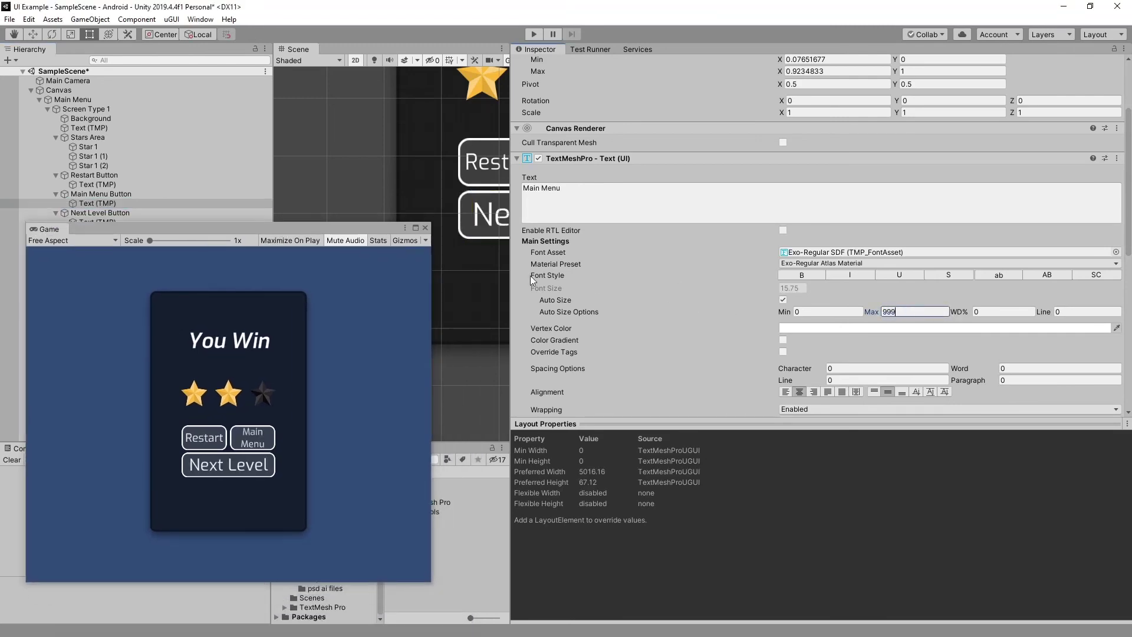
click(353, 227)
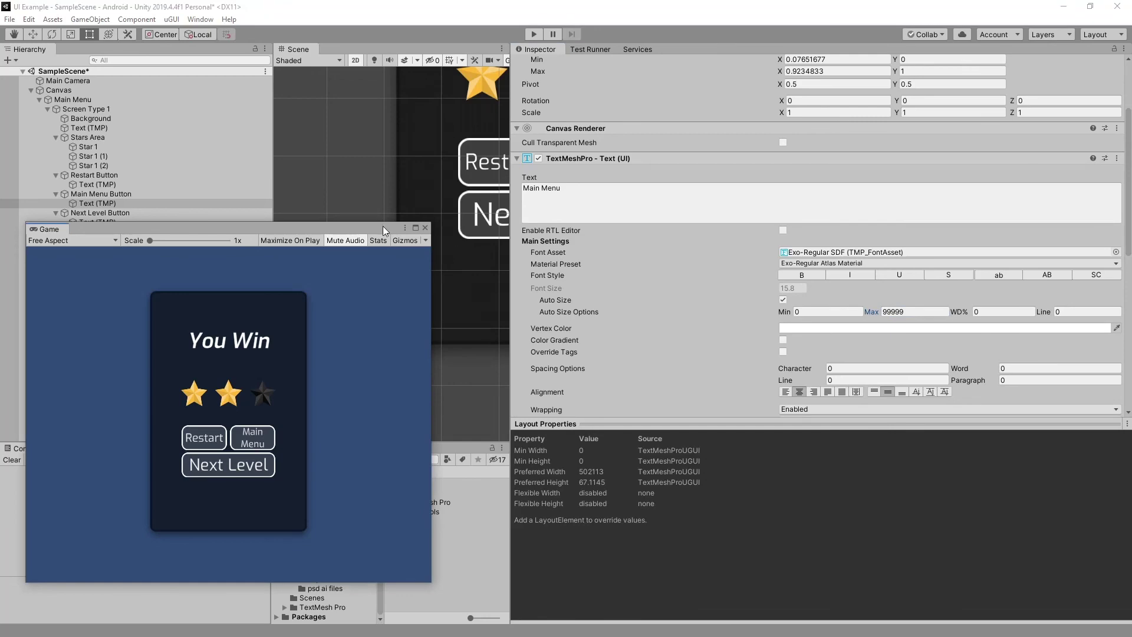
drag(384, 227, 387, 83)
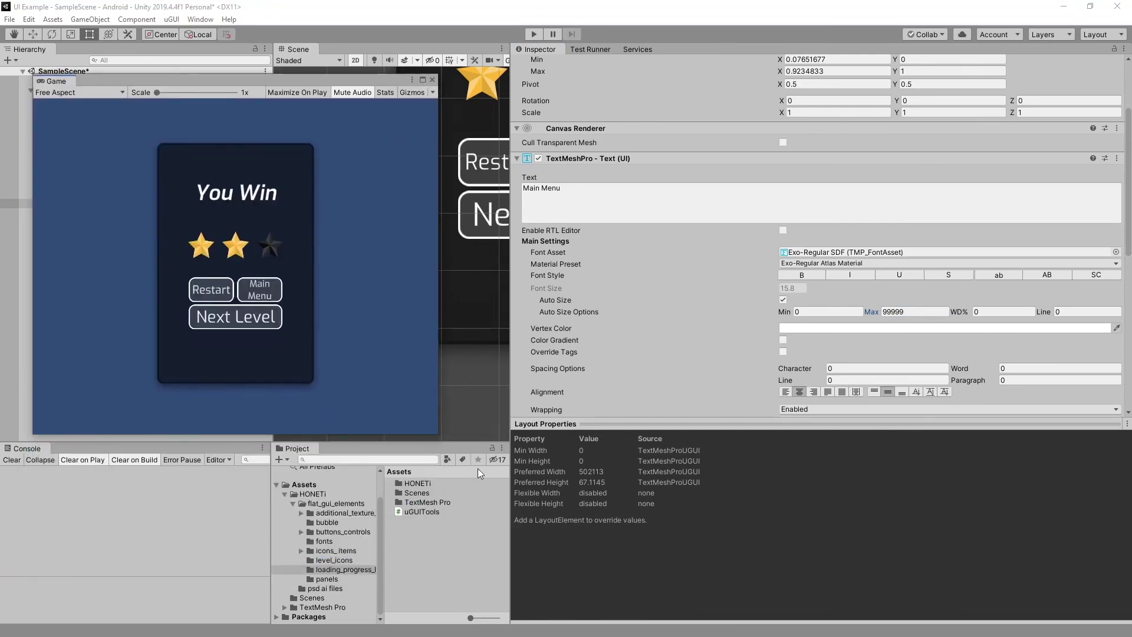